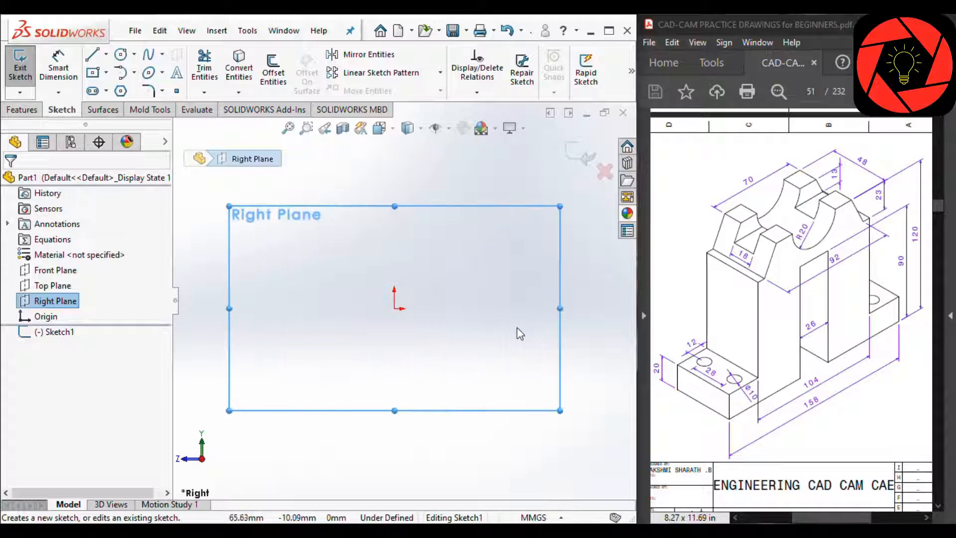
- Sketch a bottom edge about 61 mm long from the origin, followed by a rectangular leg opening about 93 mm high
key("l")
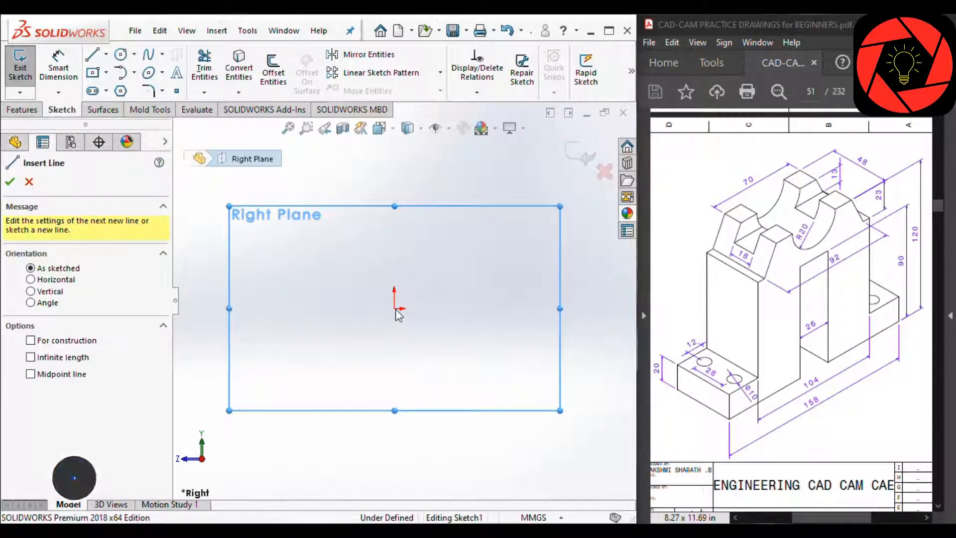
left_click(394, 307)
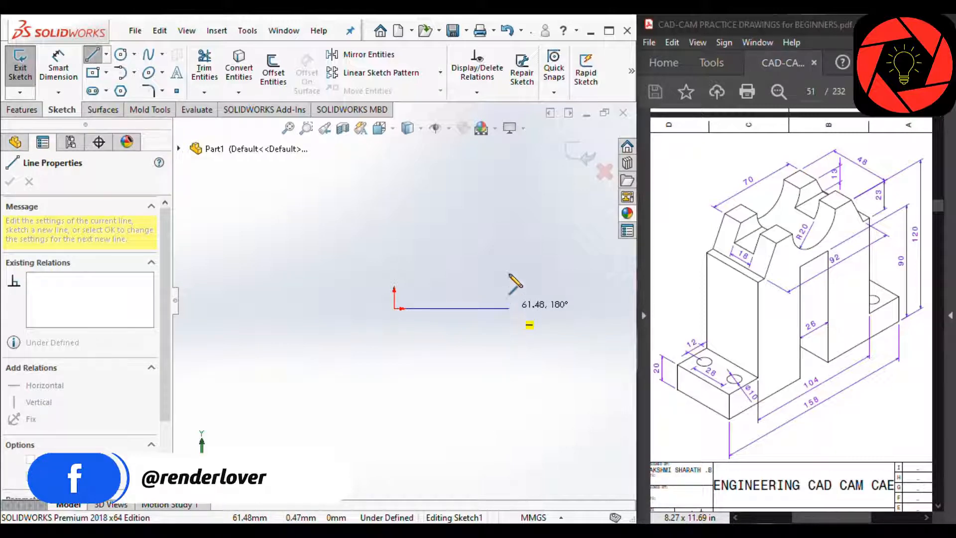
left_click(509, 308)
scroll(493, 214, "up", 2)
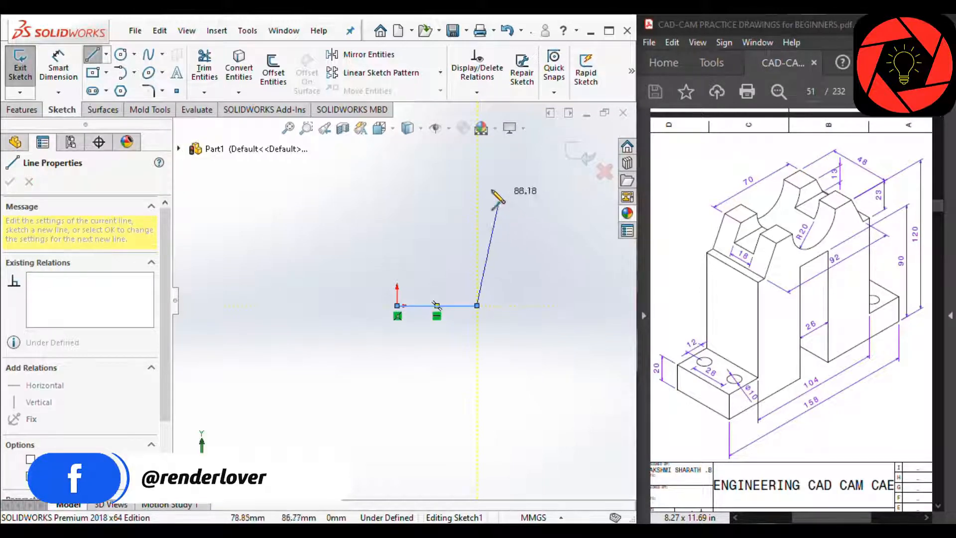
left_click(476, 186)
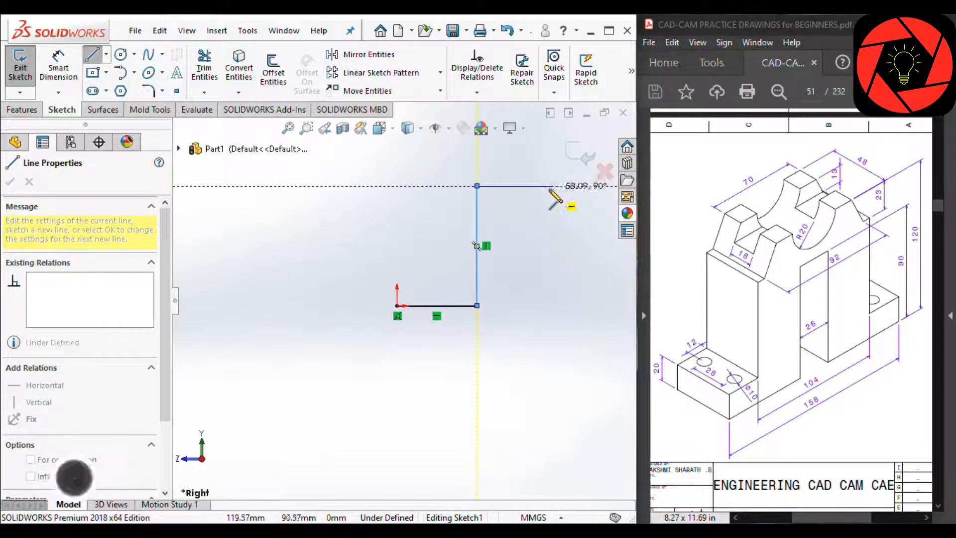
left_click(539, 186)
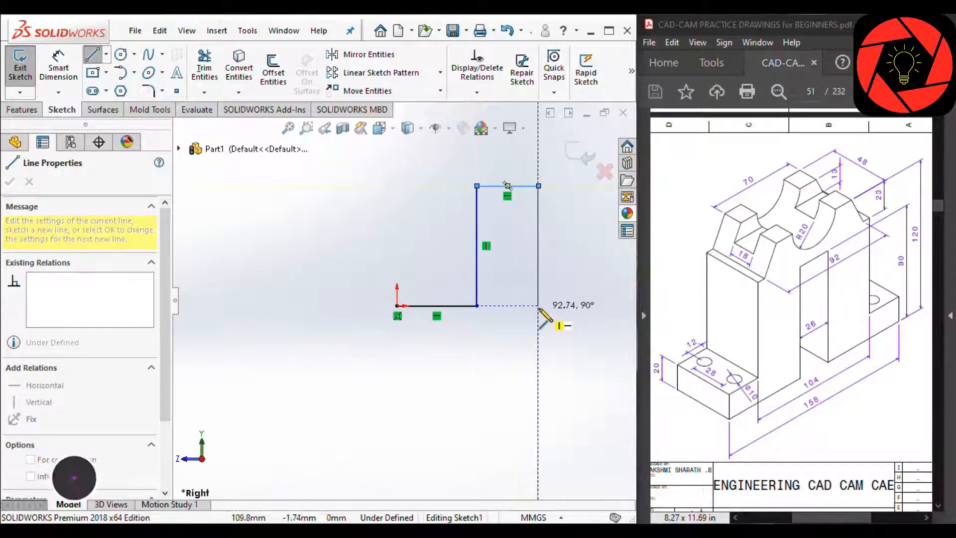
left_click(538, 305)
- Continue the outline with the second foot's bottom, end and top edges, then the outer leg wall up to a short inward shoulder
left_click(607, 306)
scroll(598, 299, "up", 1)
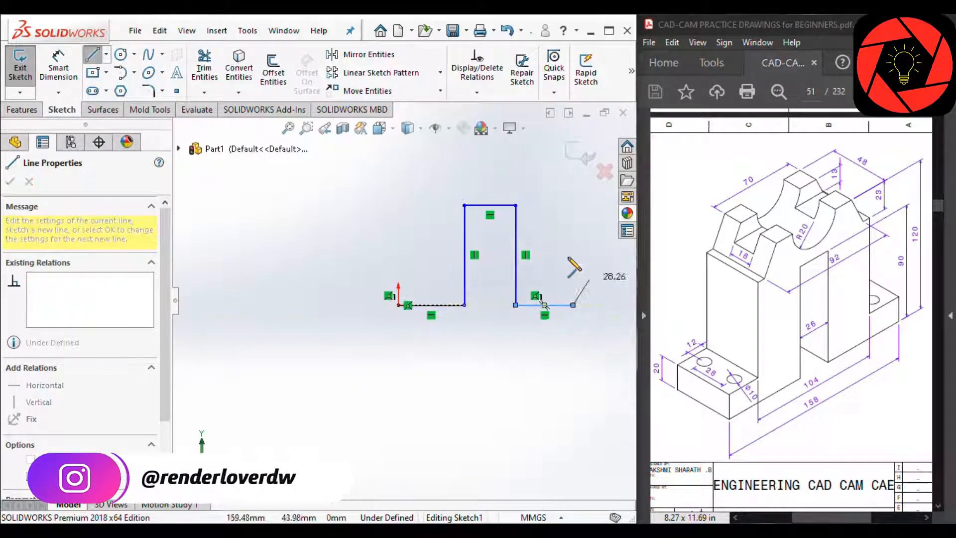
scroll(568, 260, "down", 2)
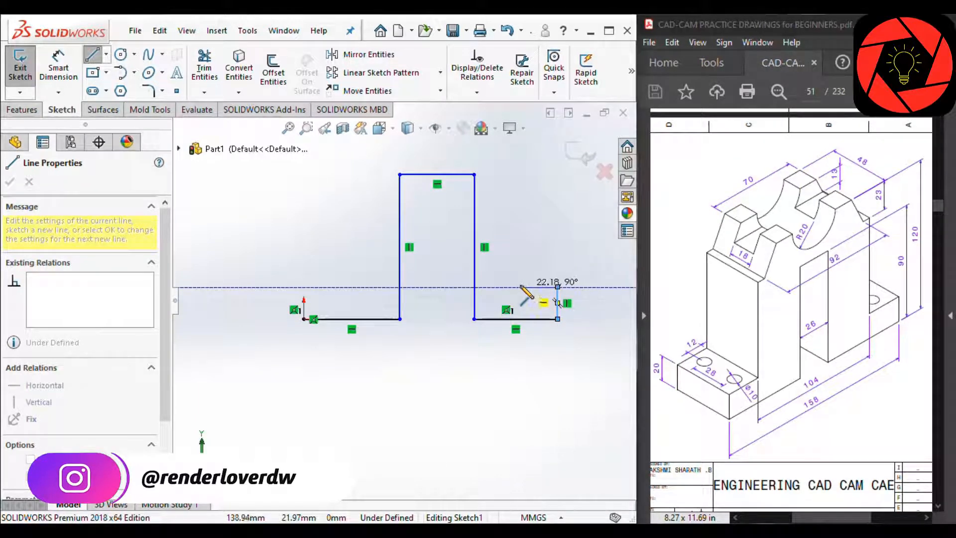
left_click(557, 286)
left_click(515, 287)
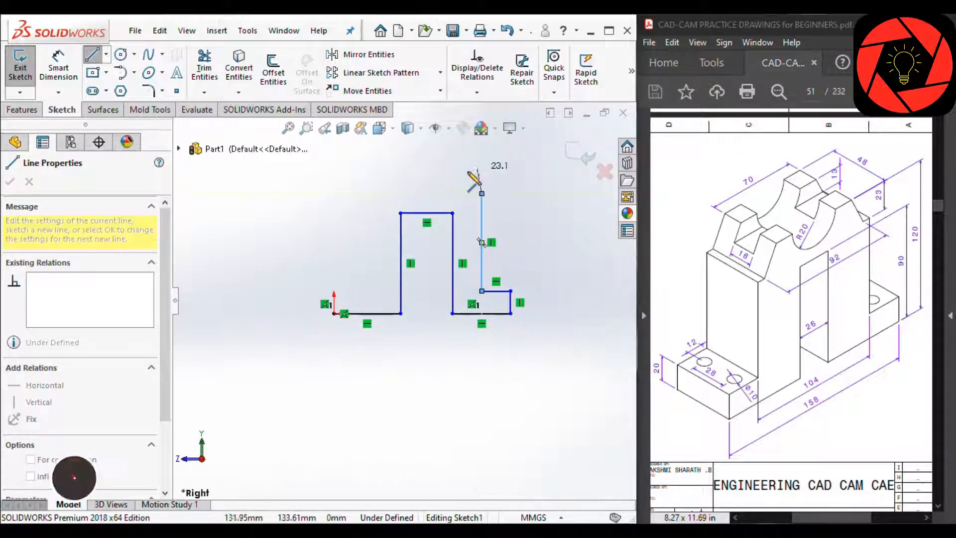
scroll(468, 184, "up", 1)
left_click(483, 200)
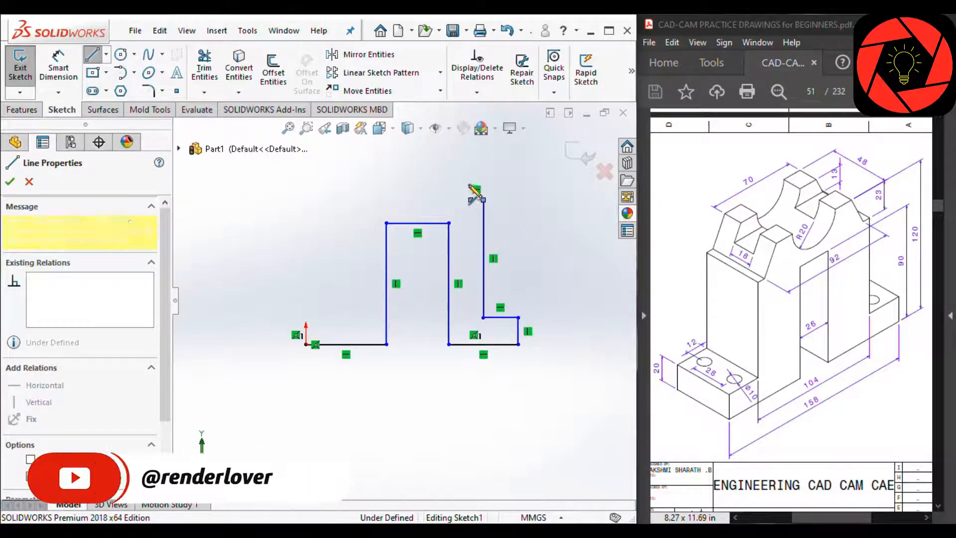
- Sketch the sloped side rising from the shoulder, a short horizontal top edge and a downward semicircular arc for the notch
left_click(454, 160)
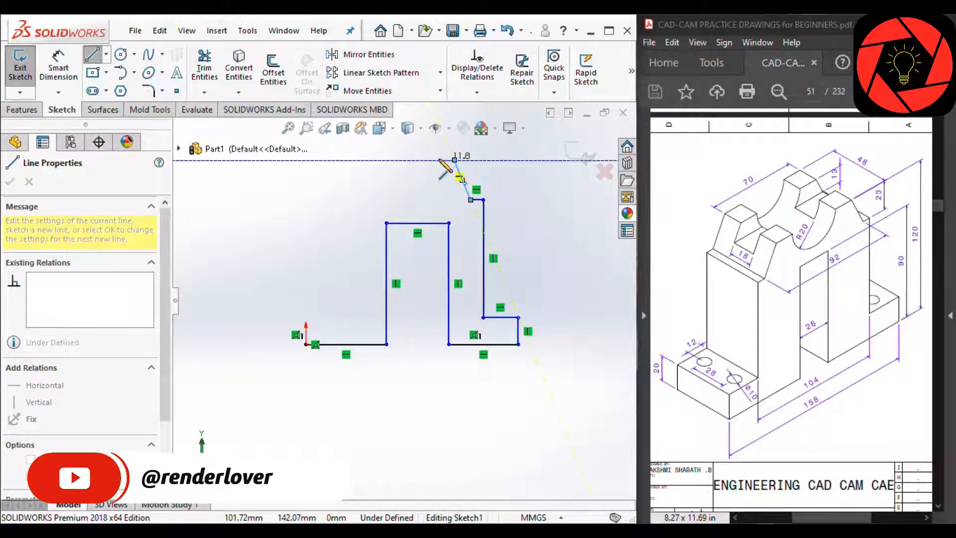
left_click(440, 160)
scroll(440, 162, "down", 3)
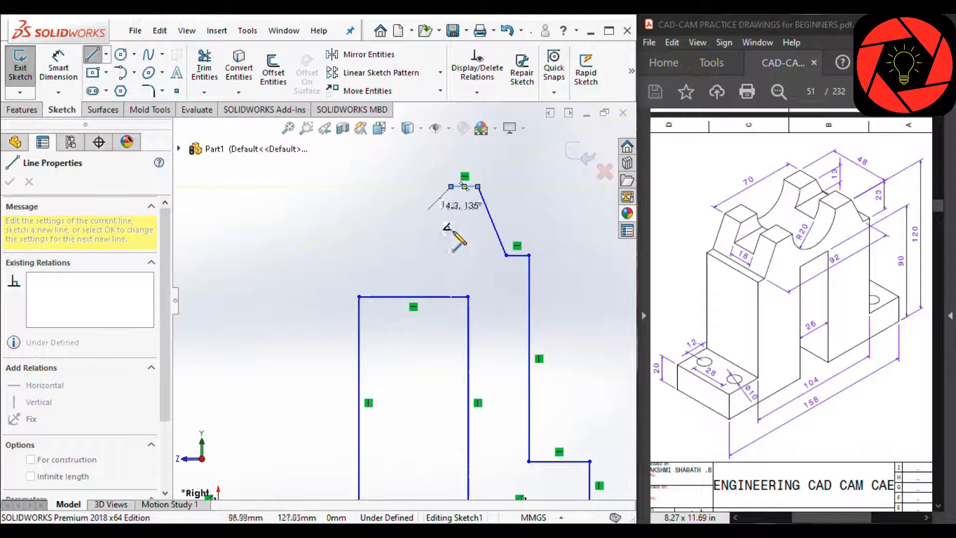
key("a")
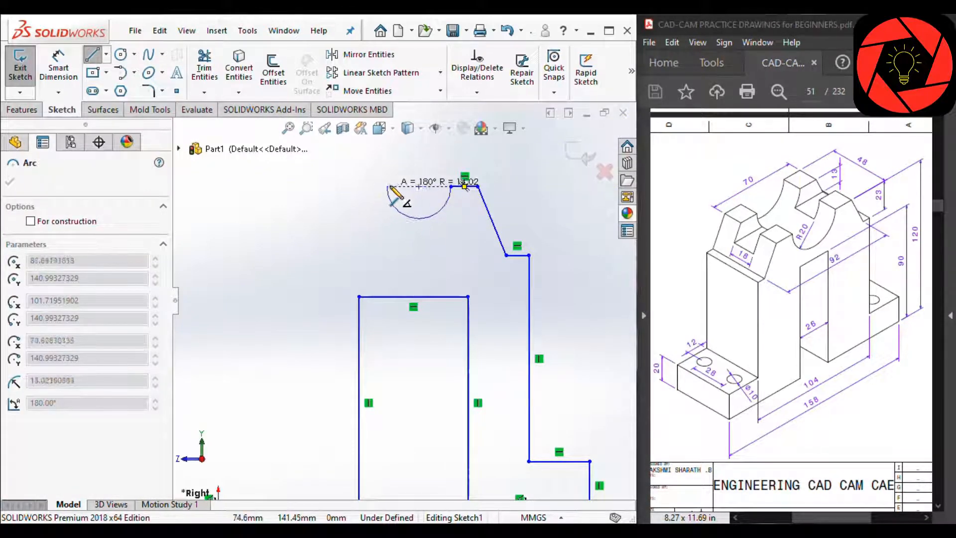
left_click(396, 186)
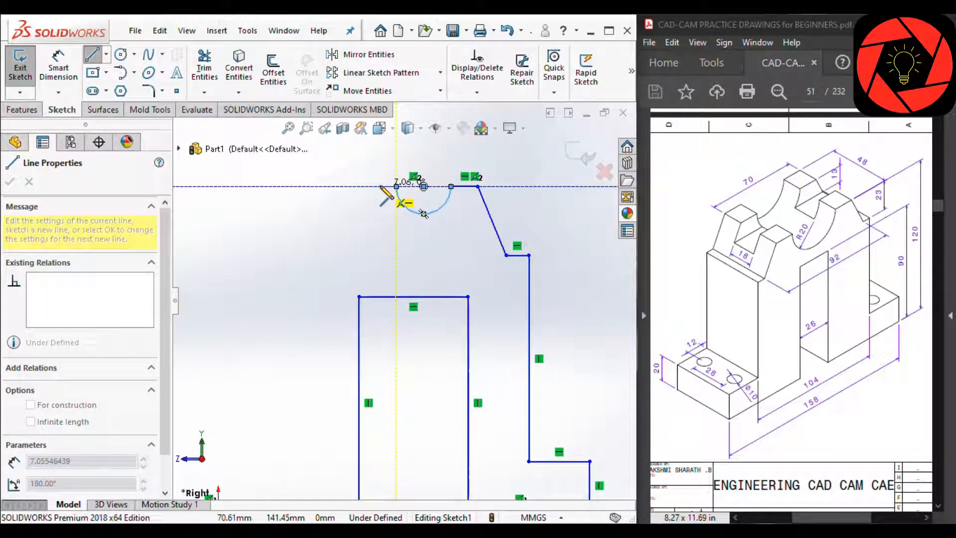
- Continue past the notch with a top edge about 7 mm long, a descending sloped side about 21 mm and a shoulder about 10 mm
left_click(380, 187)
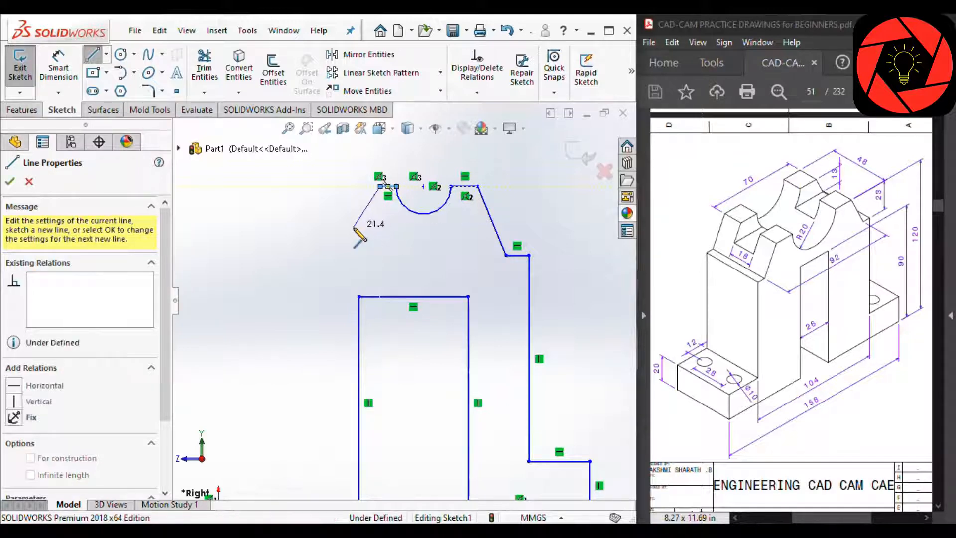
left_click(354, 227)
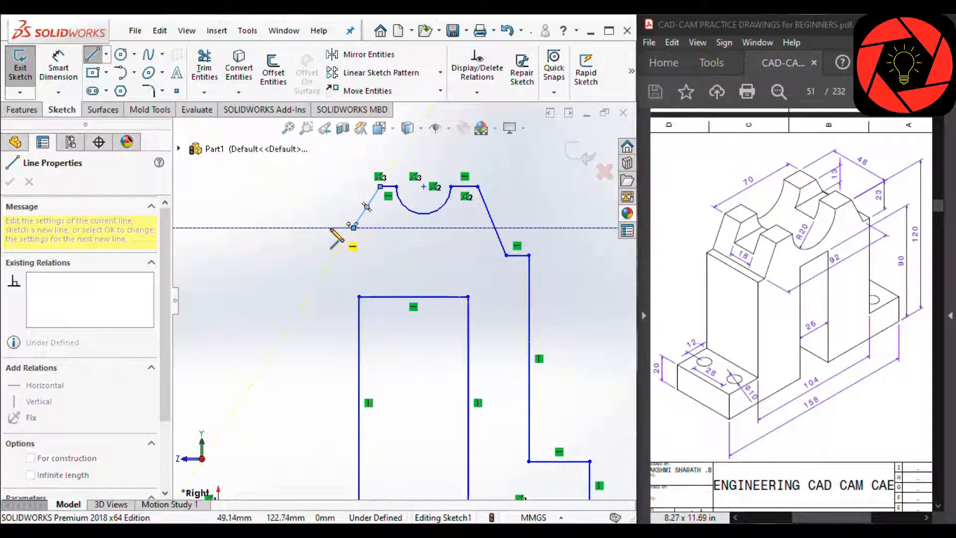
left_click(331, 227)
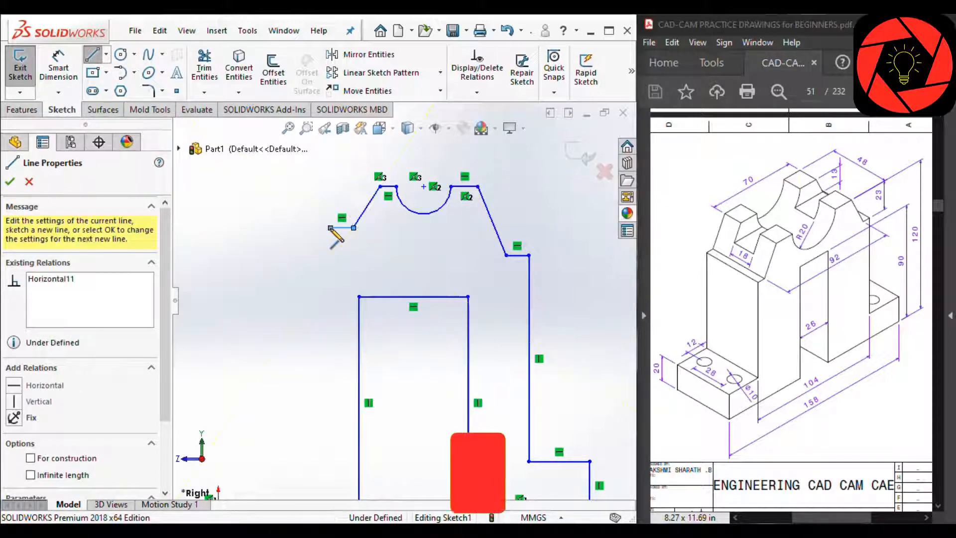
left_click(330, 297)
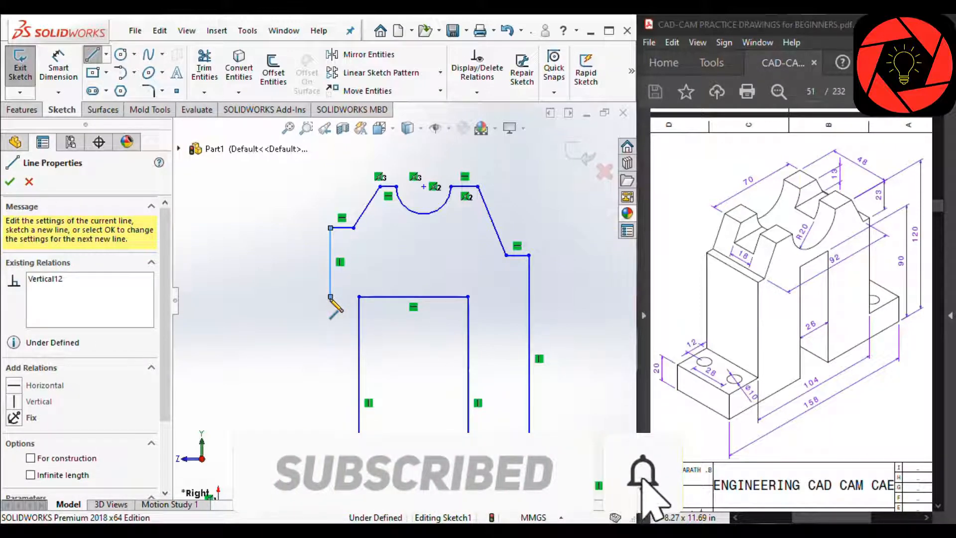
key("ctrl+z")
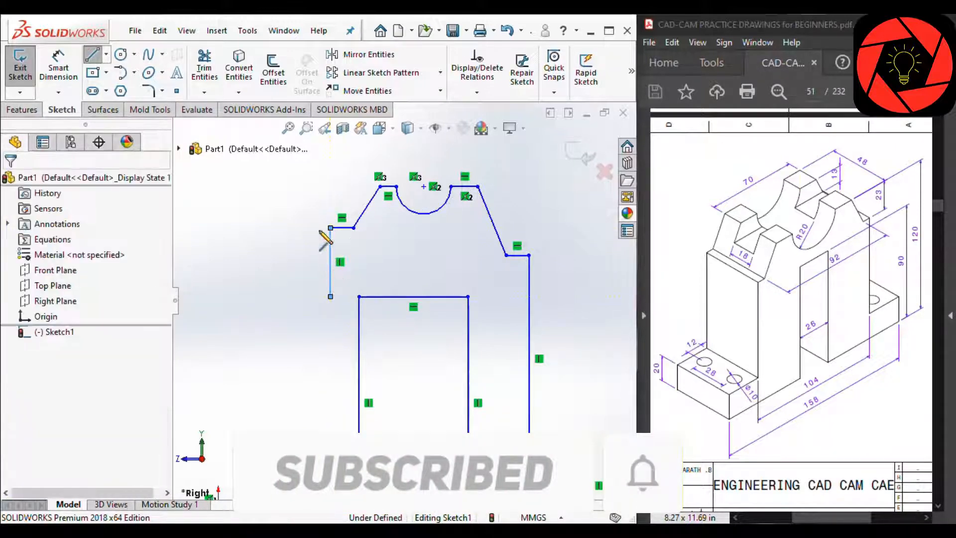
left_click(333, 229)
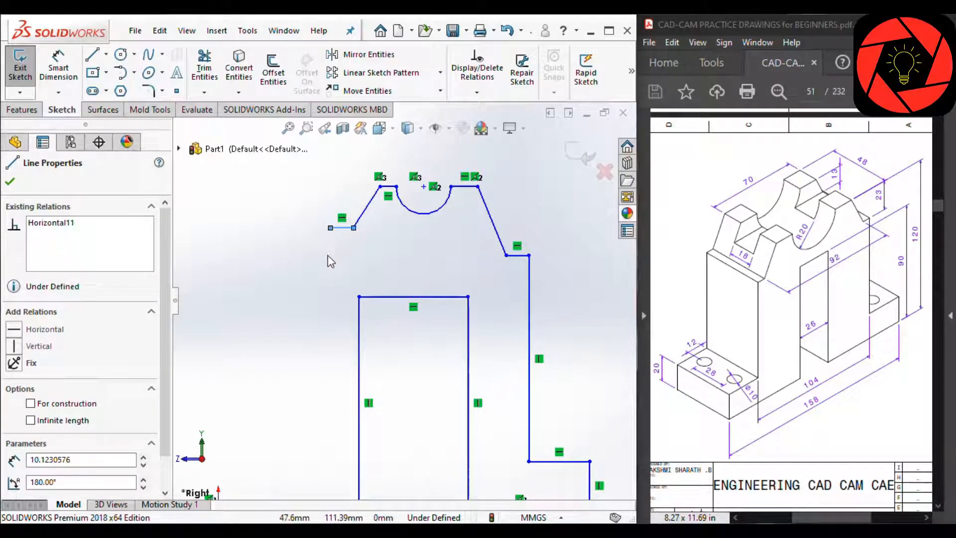
- Close the outline with a leg wall about 102 mm long, a foot top edge about 49 mm long and a vertical end at the origin
key("l")
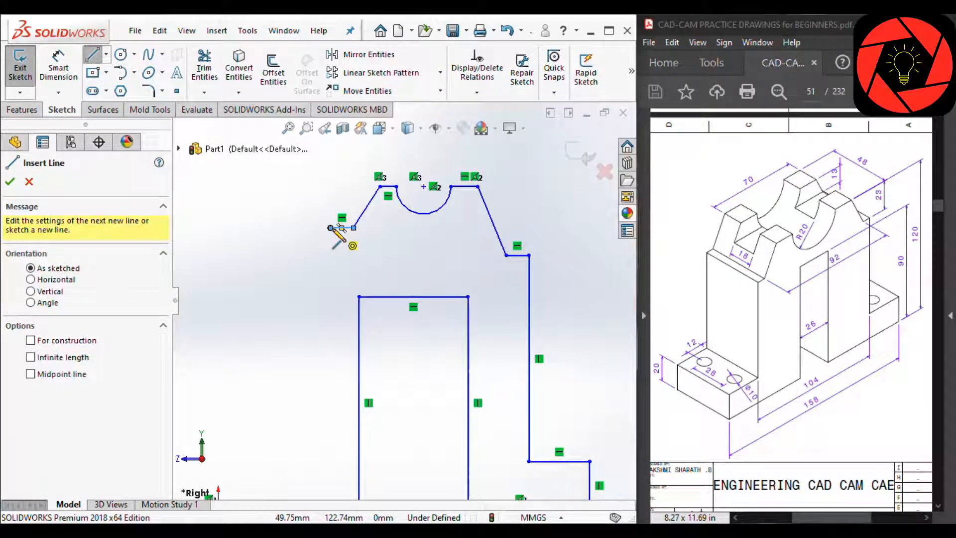
left_click(331, 228)
key("f")
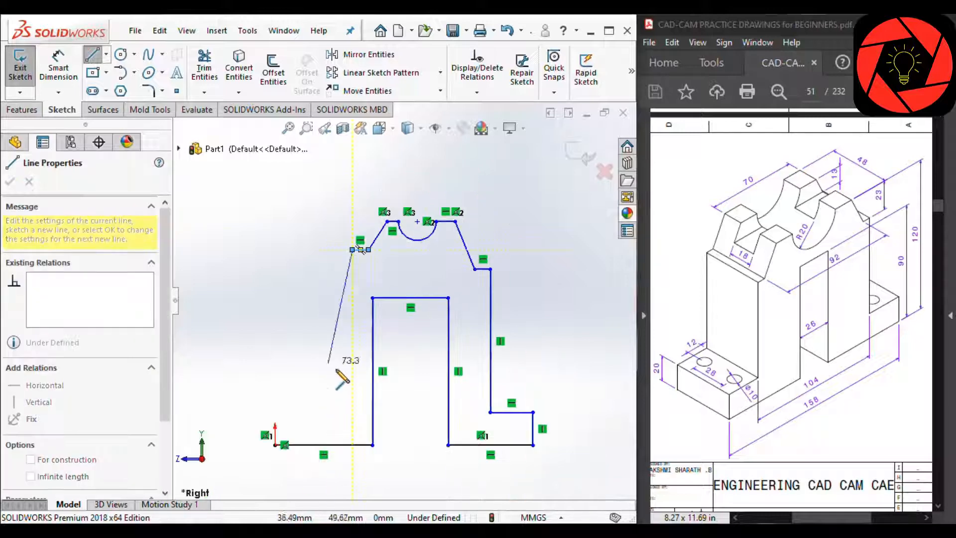
left_click(352, 412)
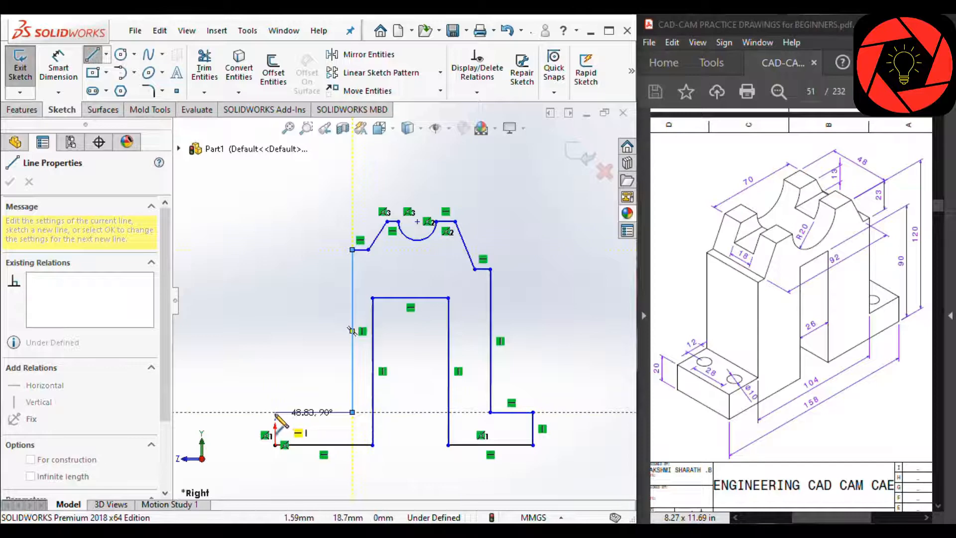
left_click(275, 411)
left_click(275, 444)
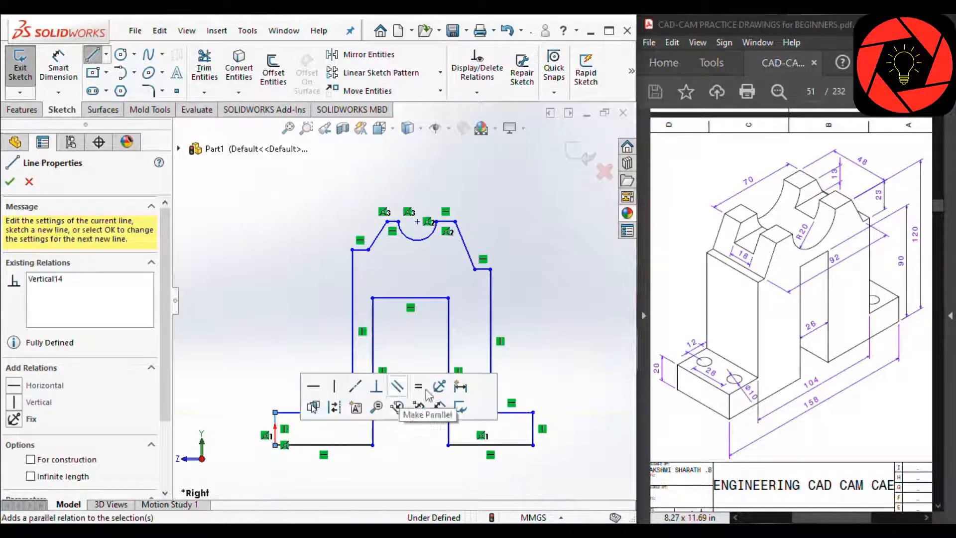
scroll(393, 354, "down", 2)
scroll(391, 355, "up", 1)
key("Escape")
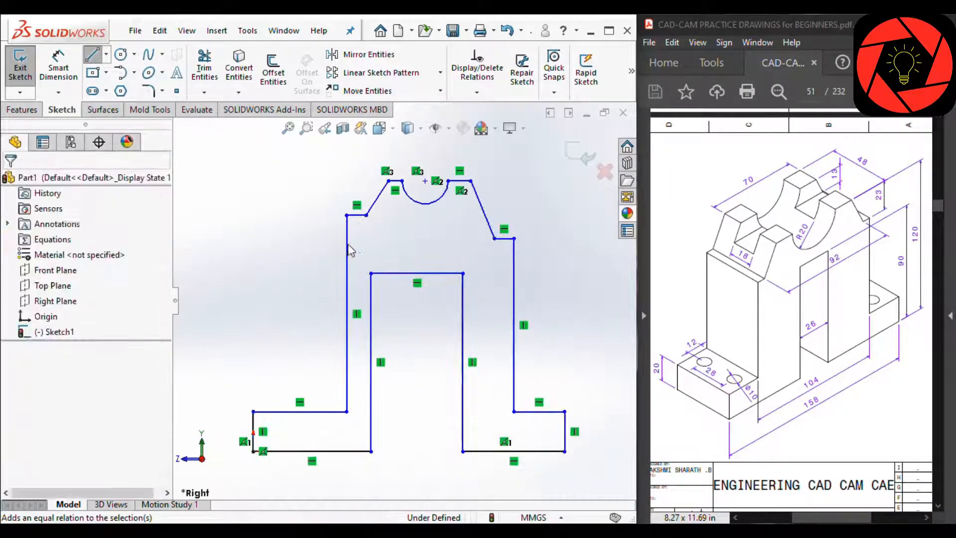
- Move the origin-side shoulder outward and lower, and align its inner endpoint horizontally with the opposite shoulder's inner endpoint
left_click(346, 245)
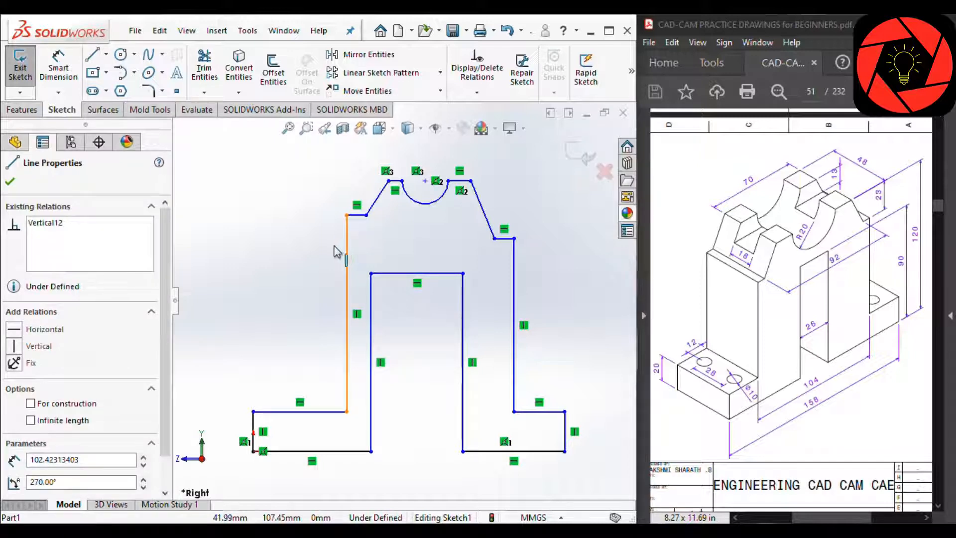
left_click_drag(336, 251, 359, 230)
left_click(348, 215)
left_click(495, 238, "ctrl")
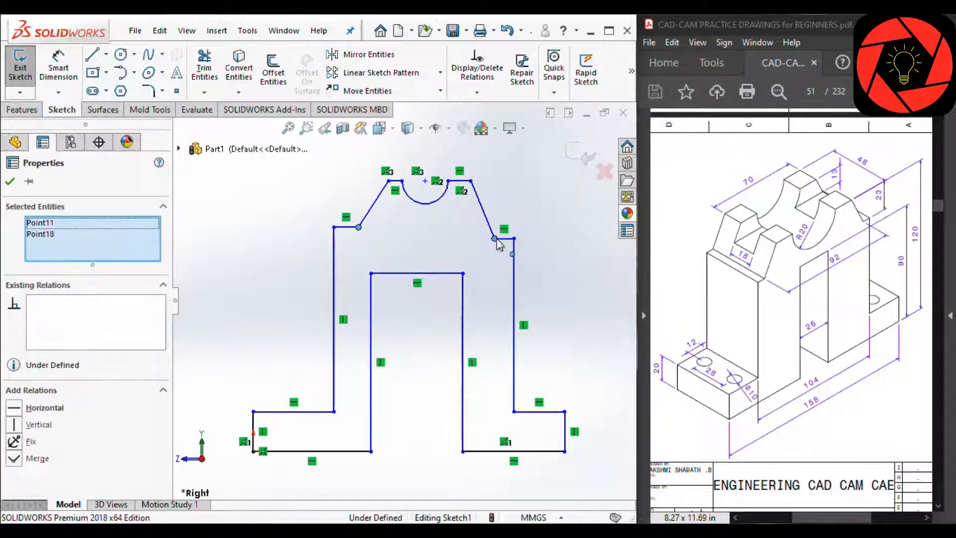
left_click(537, 175)
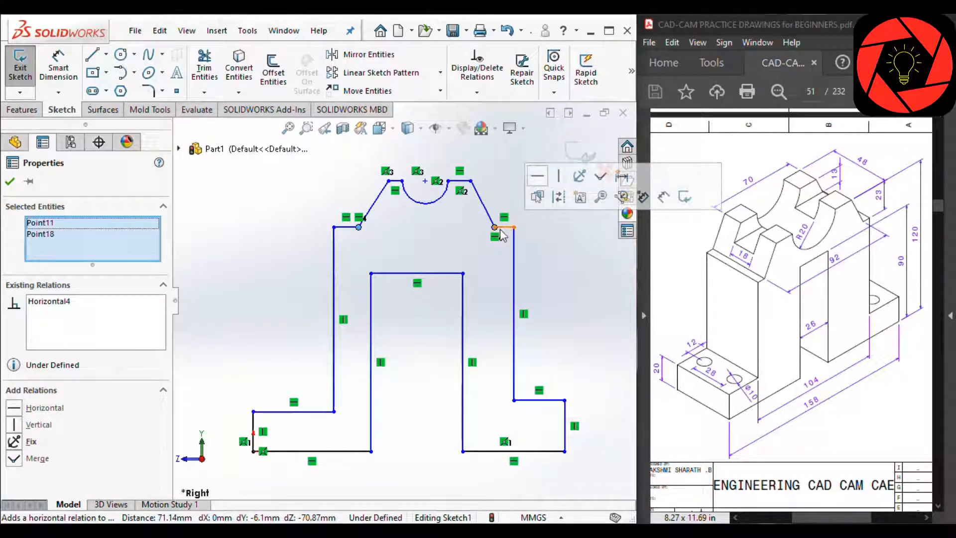
- Make the two shoulder edges equal in length, and likewise make the two sloped sides equal
left_click(503, 228)
left_click(347, 228, "ctrl")
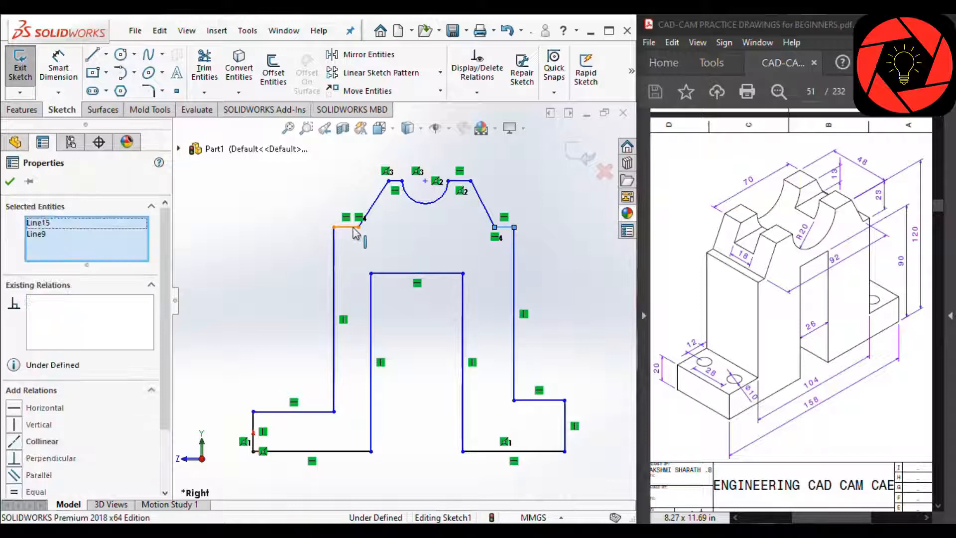
left_click(492, 169)
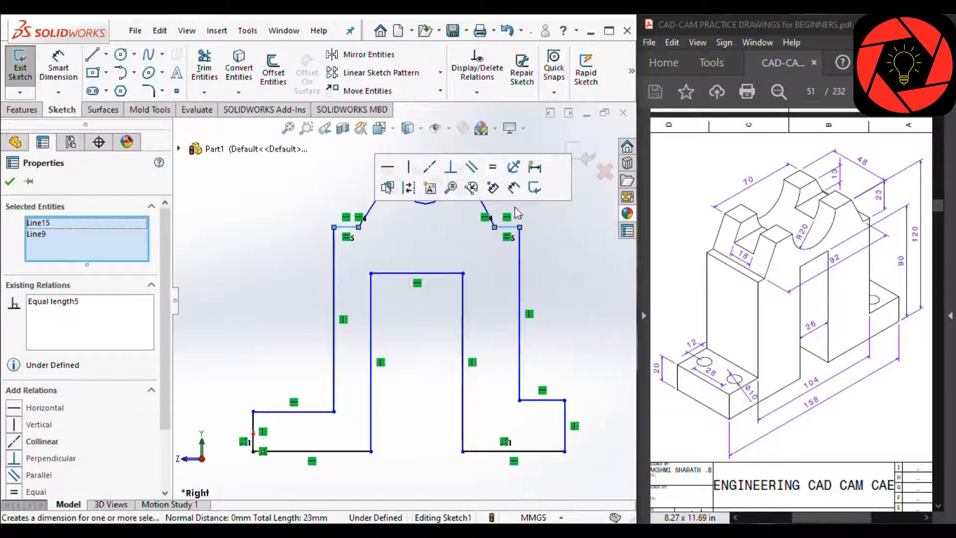
left_click(487, 214)
left_click(383, 199, "ctrl")
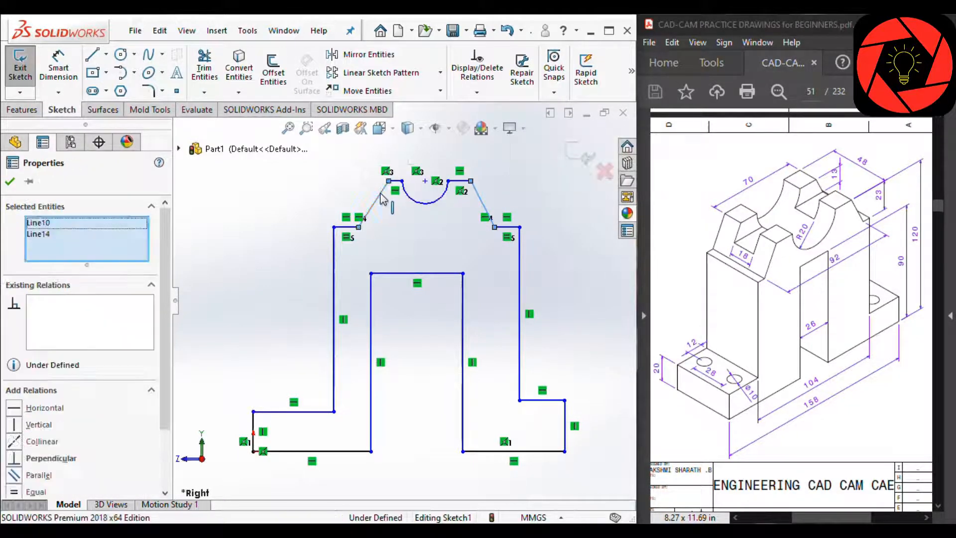
left_click(526, 130)
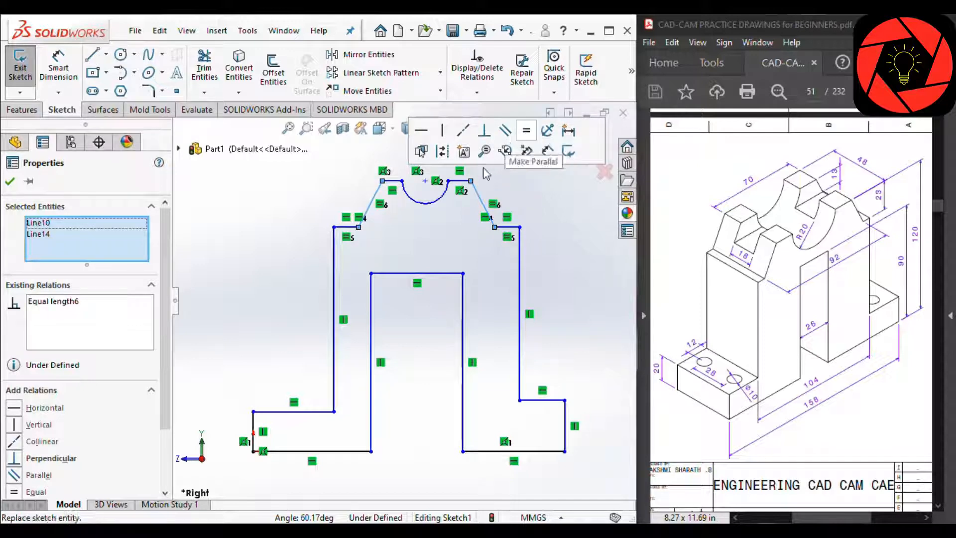
left_click(462, 183)
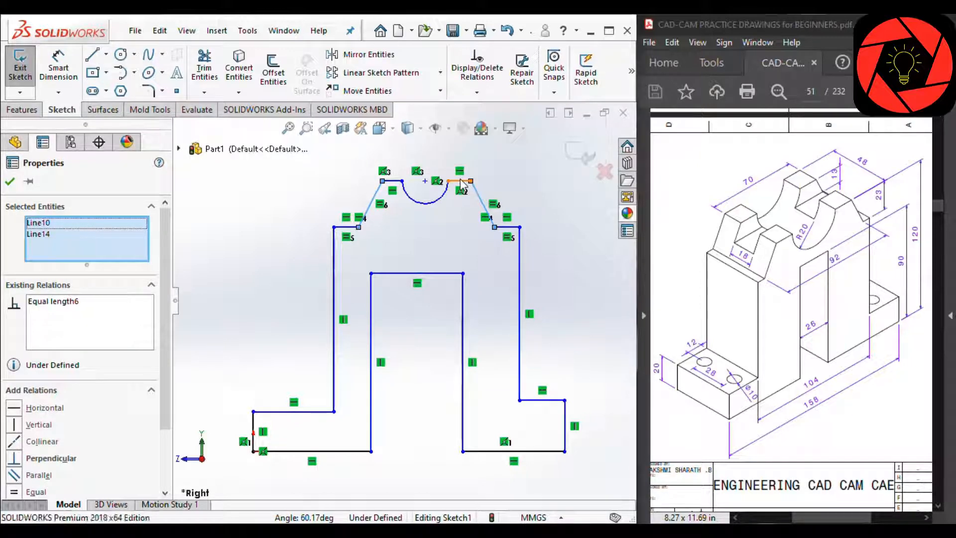
left_click(391, 181, "ctrl")
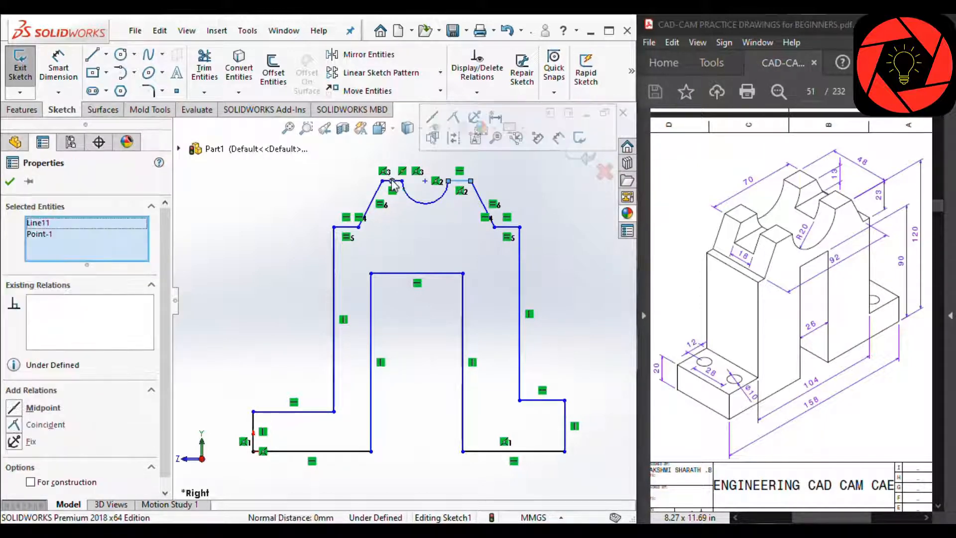
scroll(381, 178, "up", 1)
left_click(349, 177)
- Make the two short top edges on either side of the semicircular notch equal in length
scroll(369, 172, "down", 5)
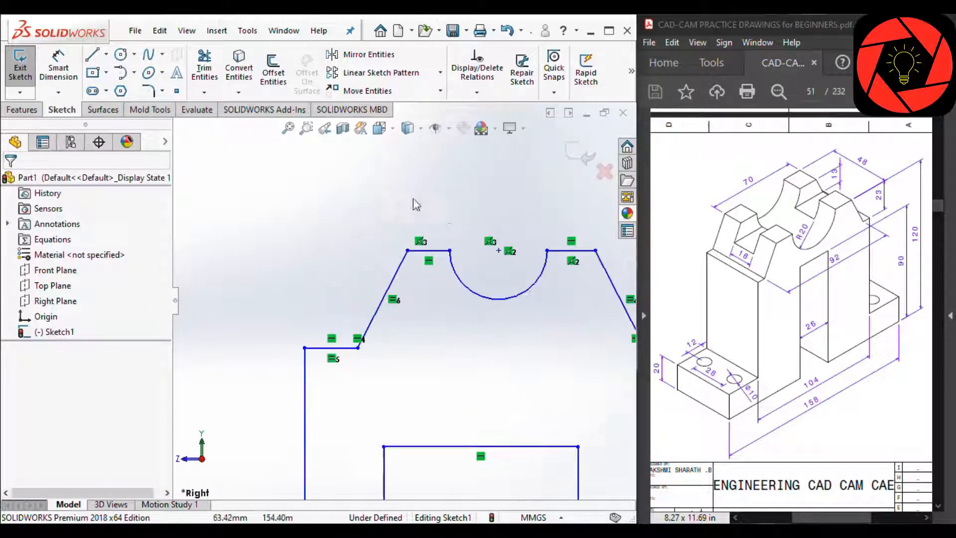
left_click(441, 254)
left_click(576, 253, "ctrl")
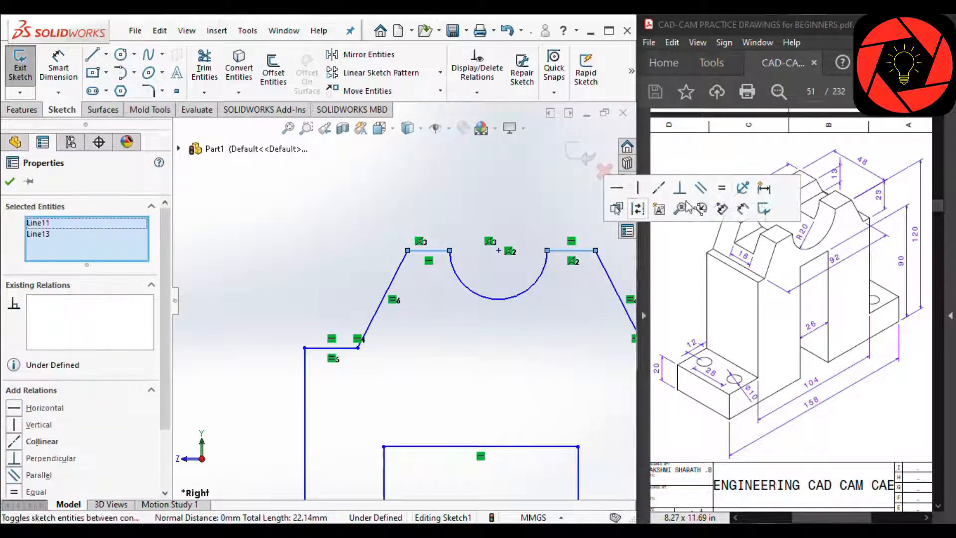
left_click(720, 193)
- Make the bottom edges of the two feet equal in length, and likewise make their top edges equal
scroll(433, 448, "up", 5)
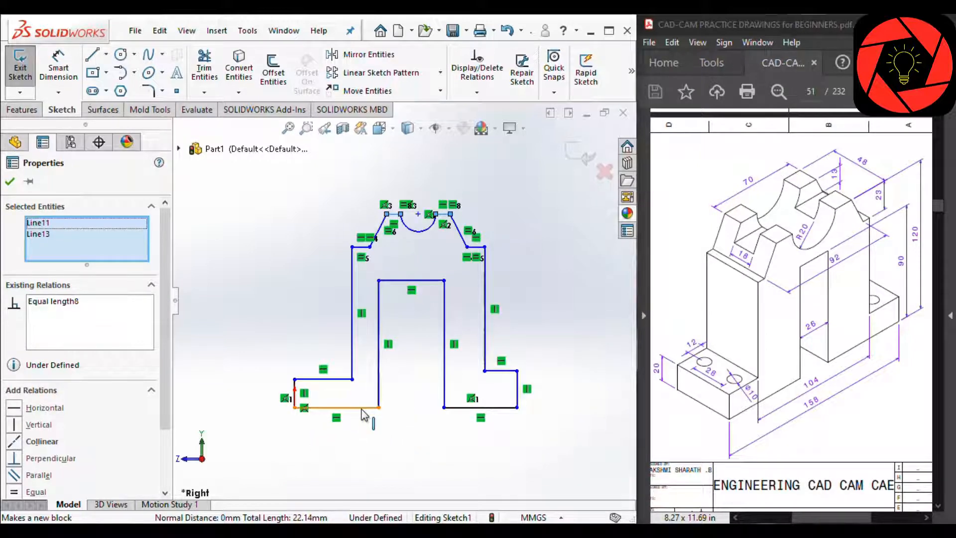
left_click(362, 407)
left_click(517, 389, "ctrl")
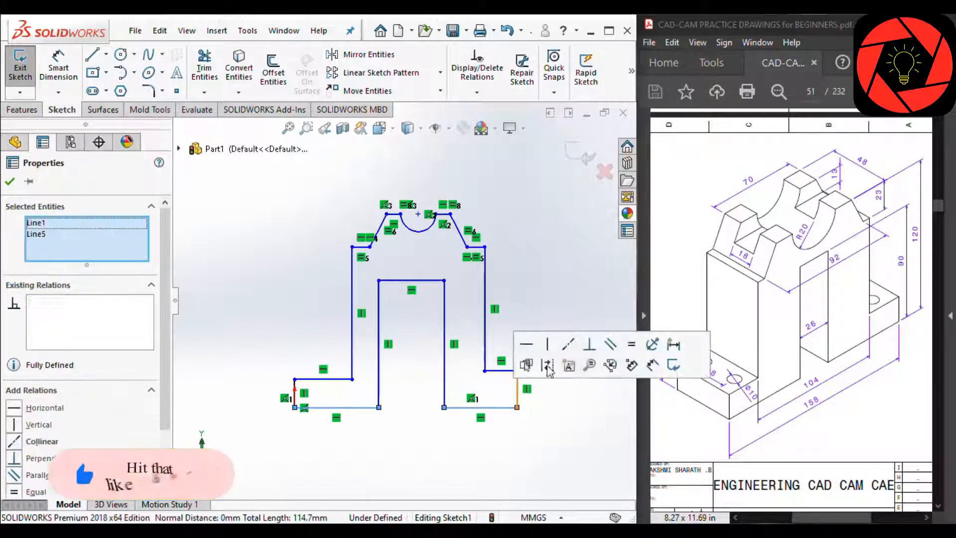
left_click(631, 344)
left_click(513, 349)
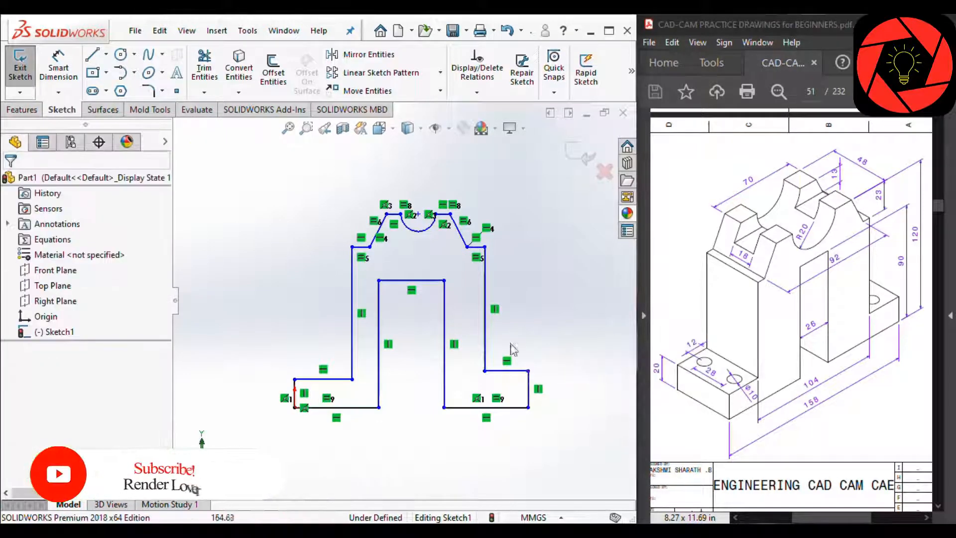
left_click(506, 370)
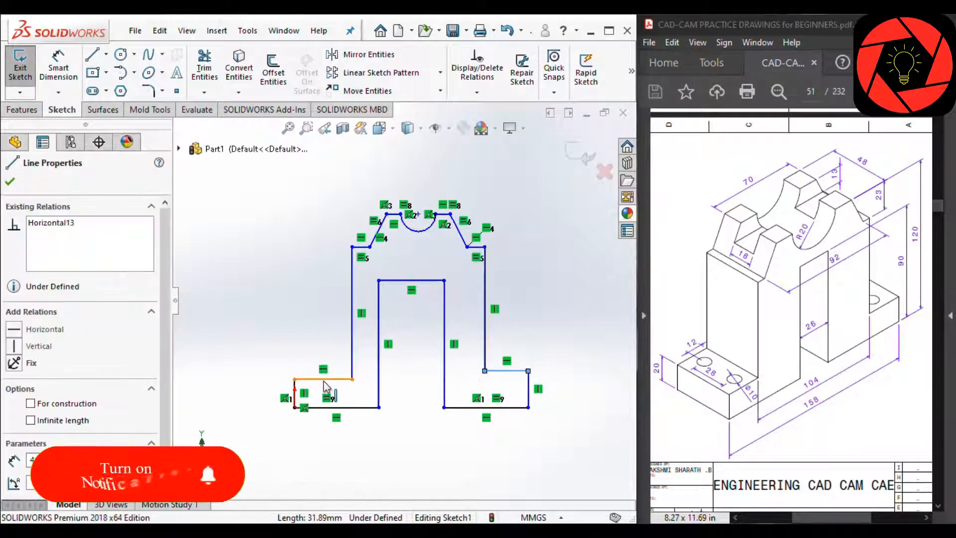
left_click(325, 379, "ctrl")
left_click(469, 317)
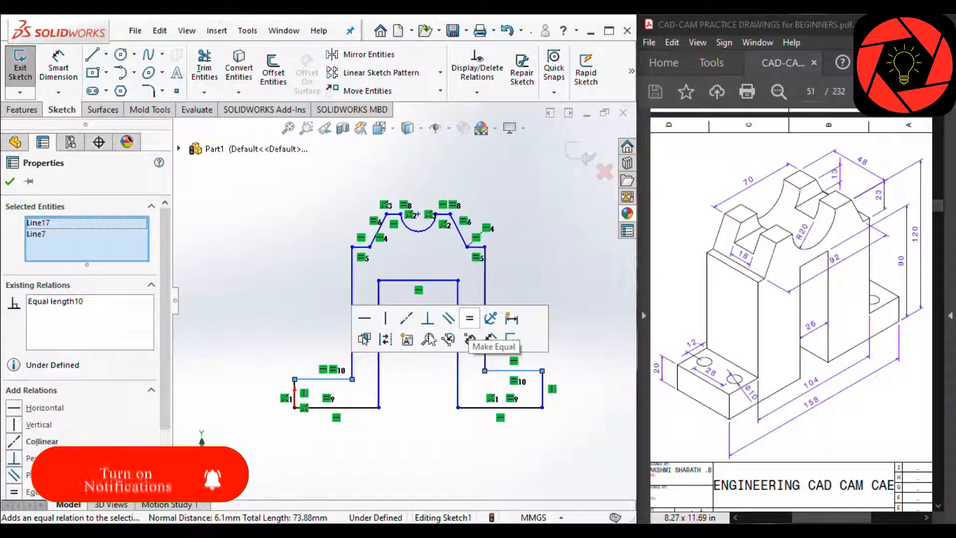
left_click(319, 298)
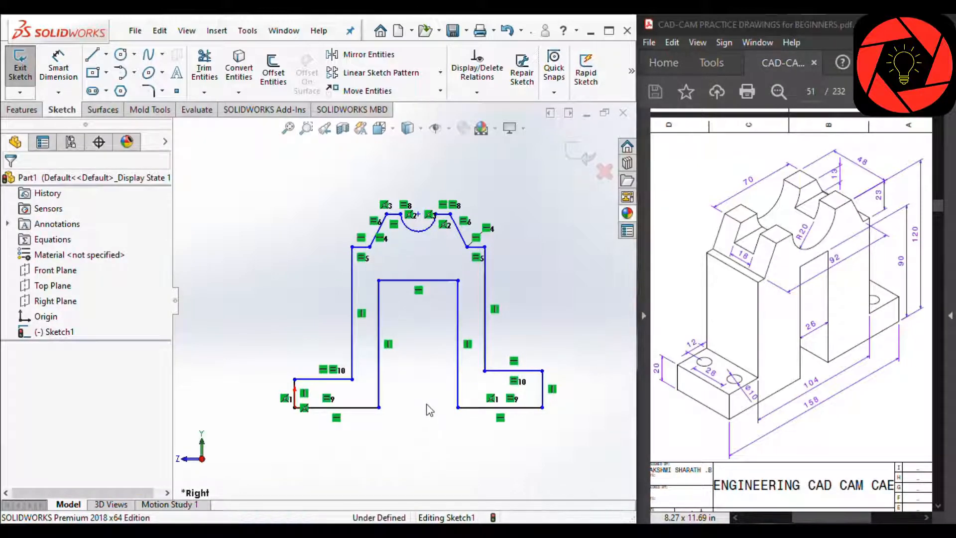
- Dimension the overall width between the vertical outer ends of the two feet as 158 mm
right_click_drag(427, 404, 421, 355)
key("Escape")
left_click(296, 391)
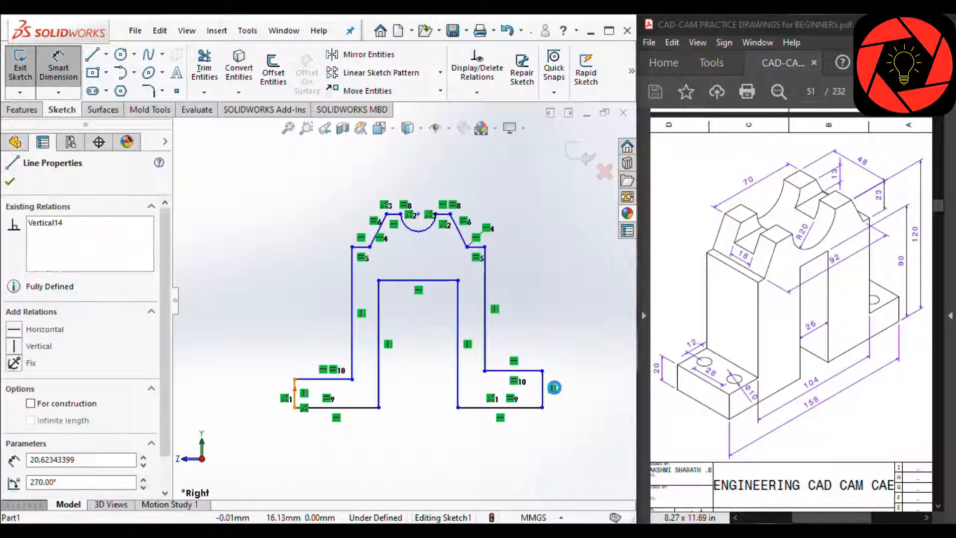
left_click(543, 390)
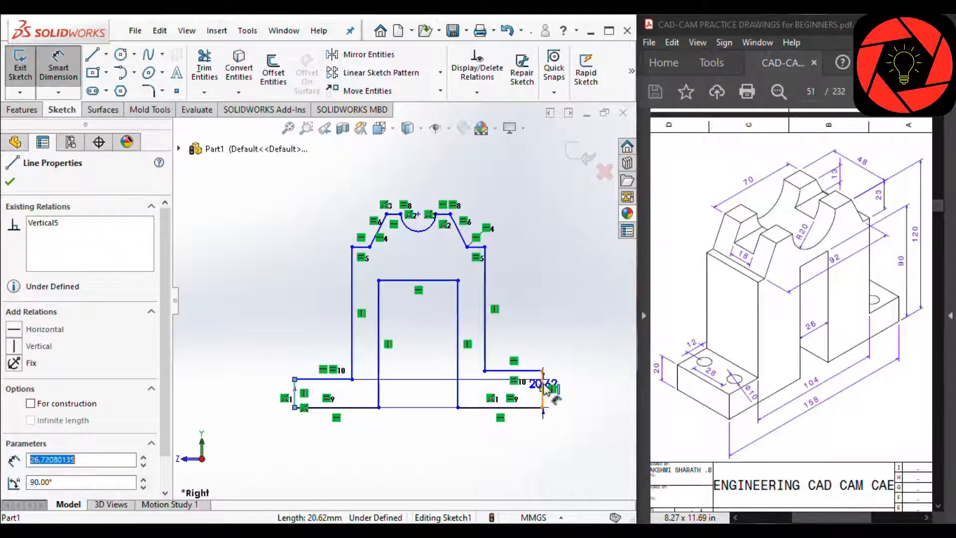
left_click(408, 463)
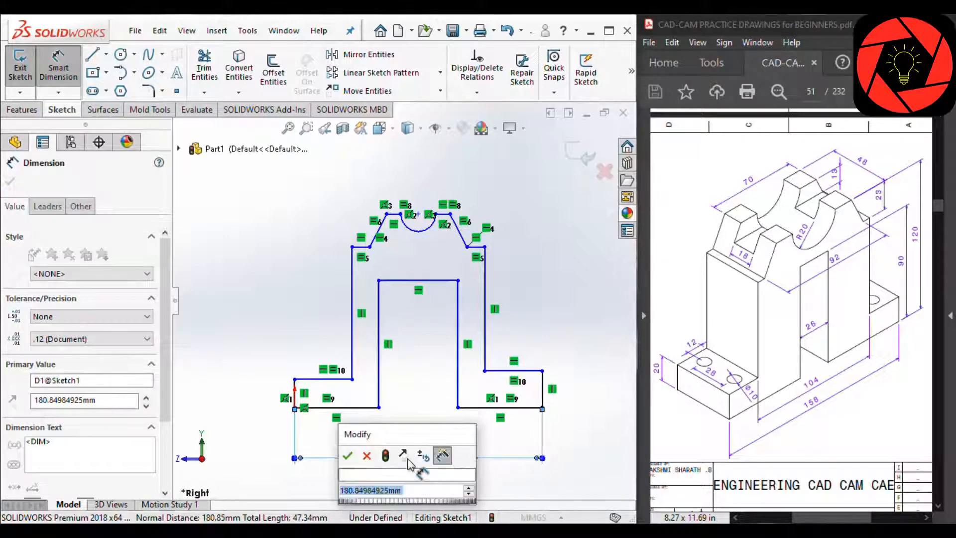
type("158")
key("Return")
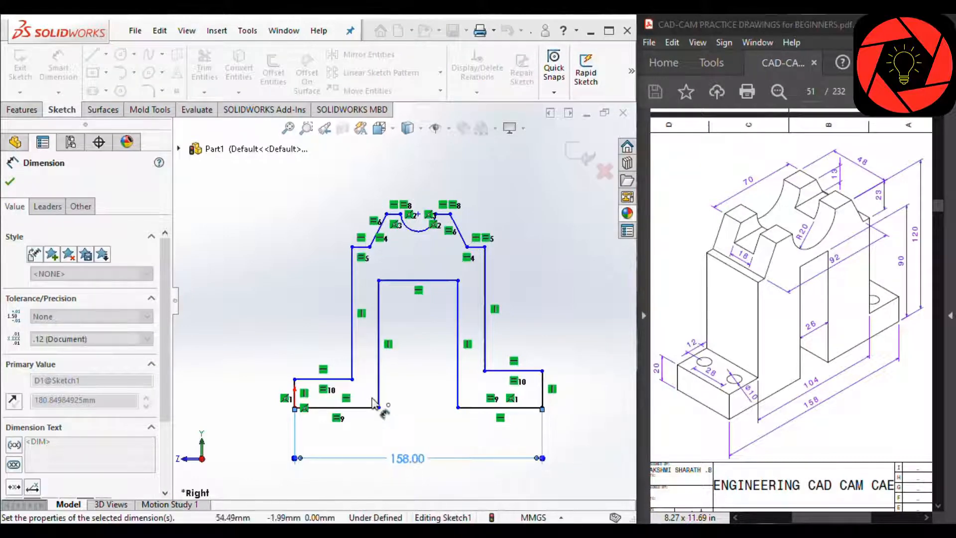
- Dimension the distance between the outer vertical walls of the two legs as 104 mm
left_click(352, 368)
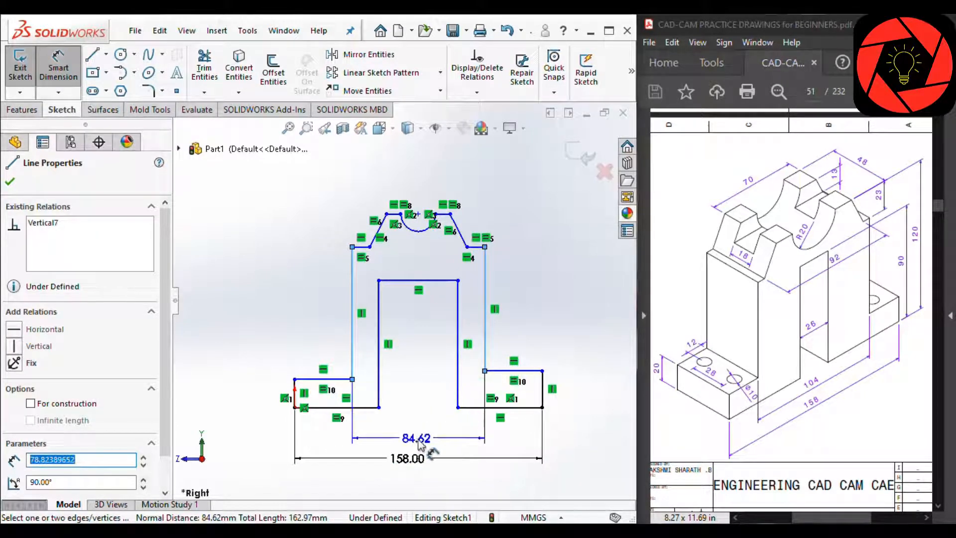
left_click(419, 442)
type("104")
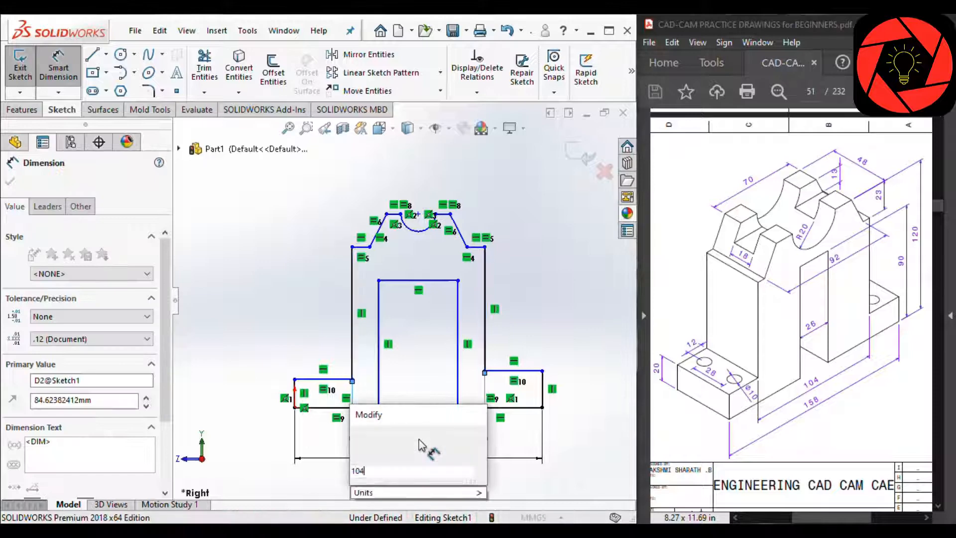
key("Return")
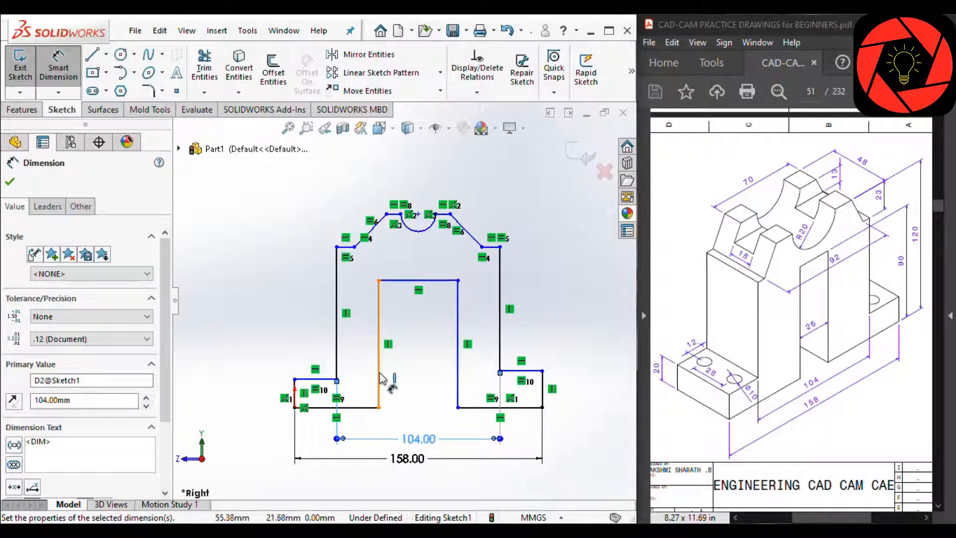
- Dimension the width of the central opening between the inner leg walls as 26 mm
left_click(379, 374)
left_click(457, 370)
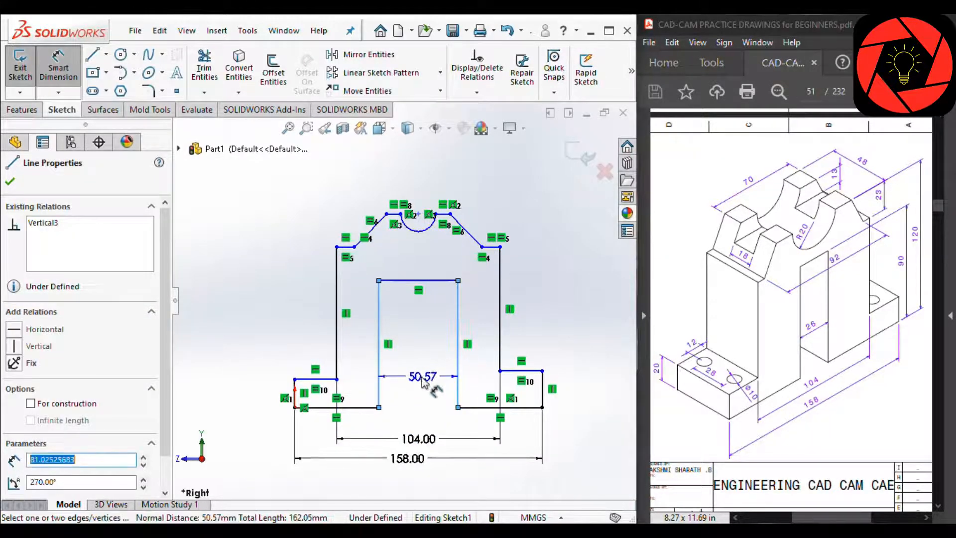
left_click(421, 382)
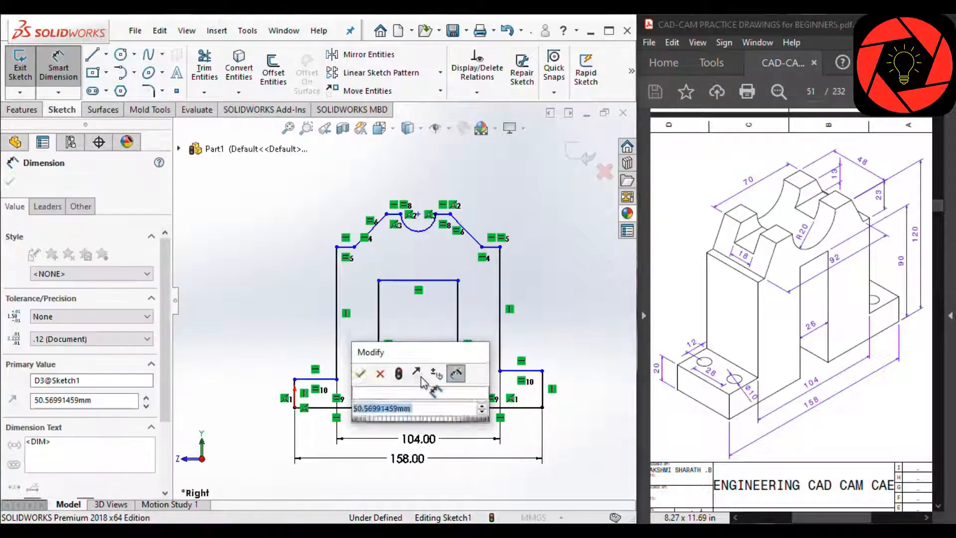
type("26")
key("Return")
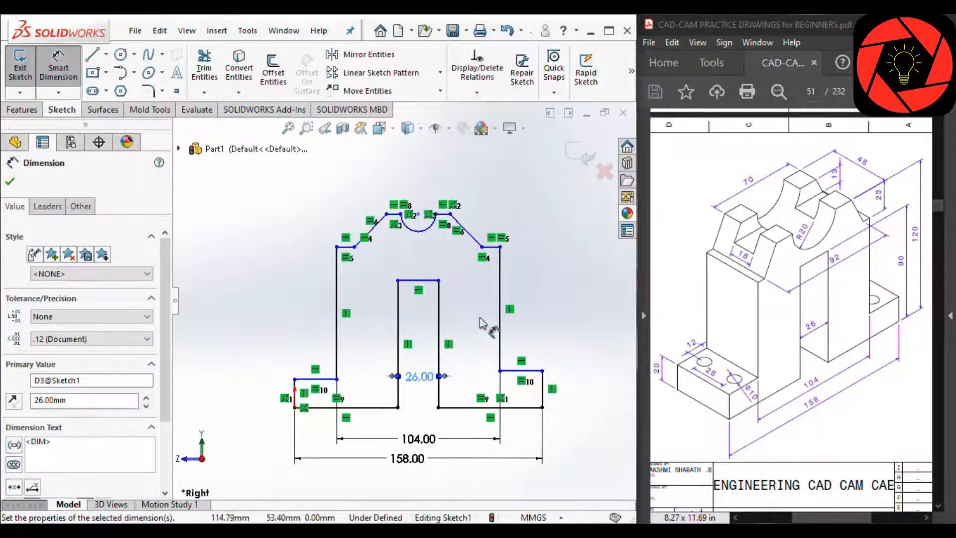
- Dimension the height of the central opening from the base edge to its top edge as 90 mm
scroll(486, 297, "up", 1)
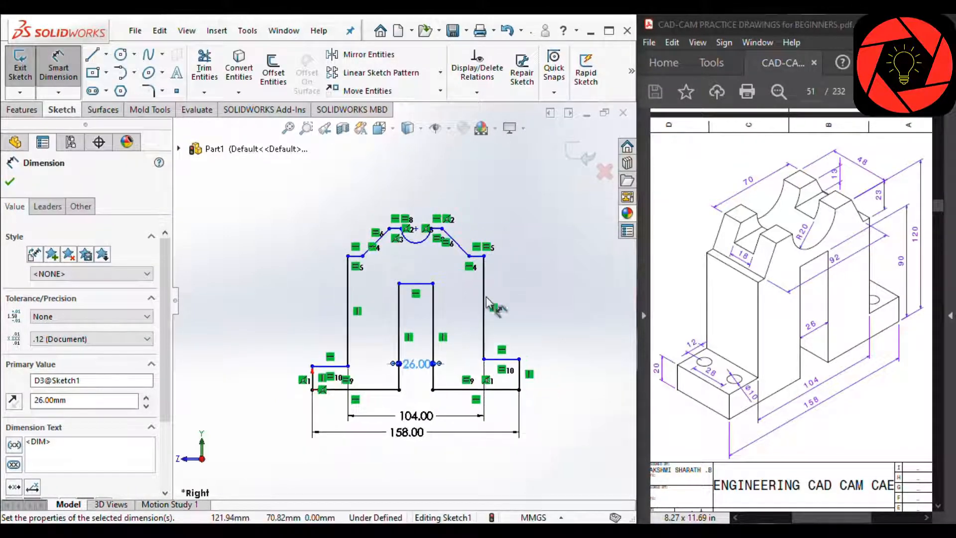
left_click(416, 284)
left_click(454, 389)
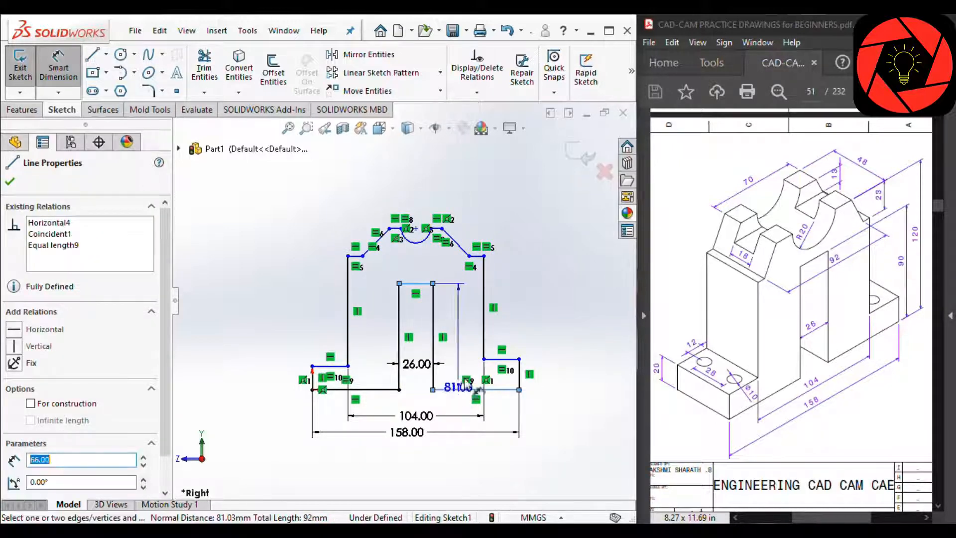
left_click(564, 332)
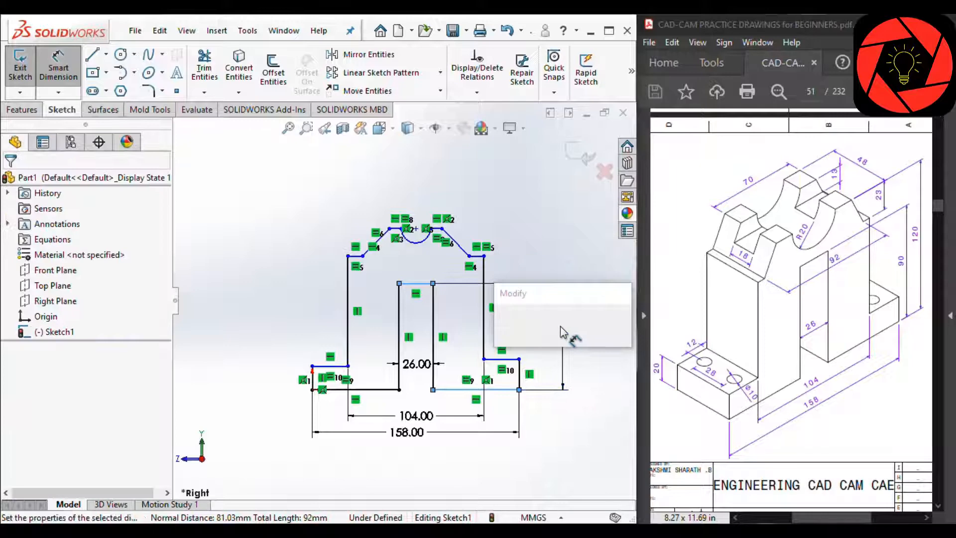
type("90")
key("Return")
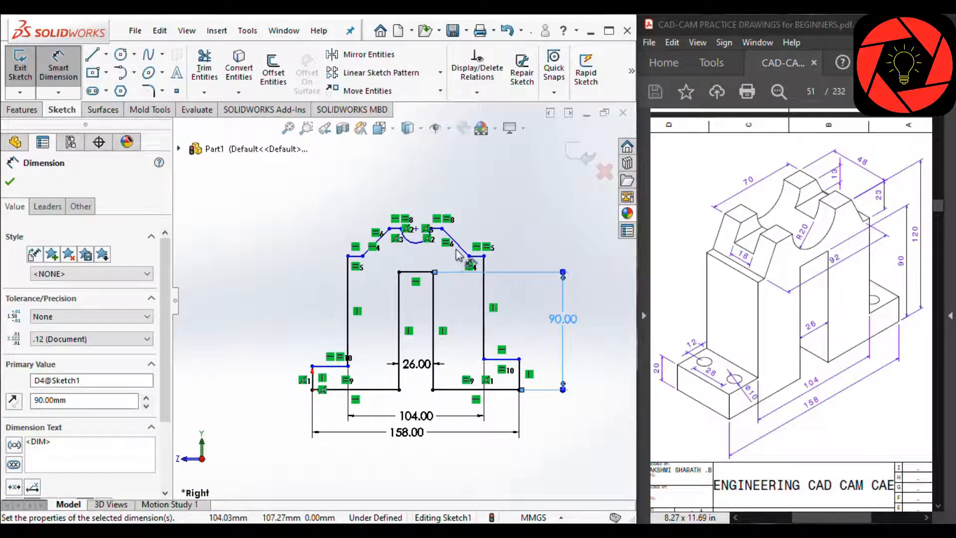
- Dimension the overall profile height from the base edge to the notch's upper endpoint as 120 mm
left_click(432, 229)
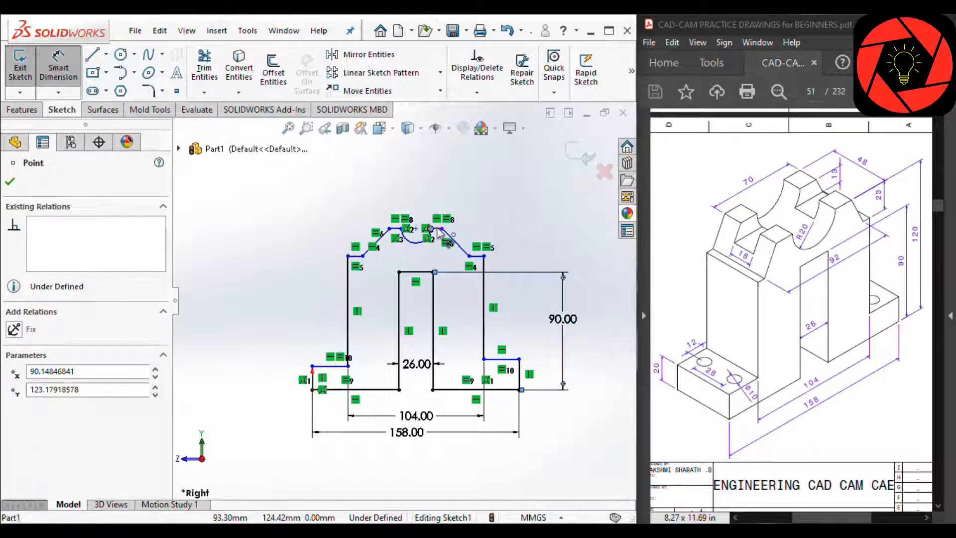
left_click(461, 391)
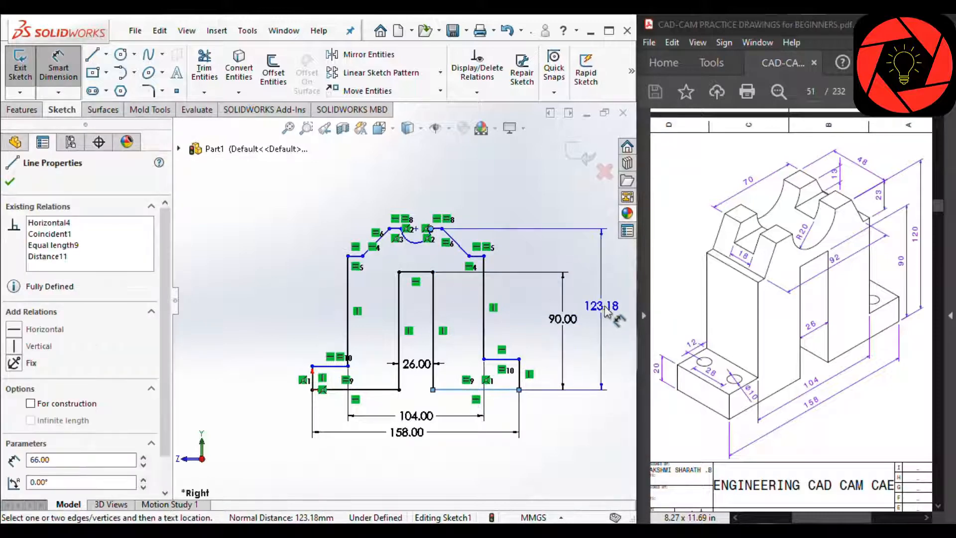
left_click(608, 315)
type("120")
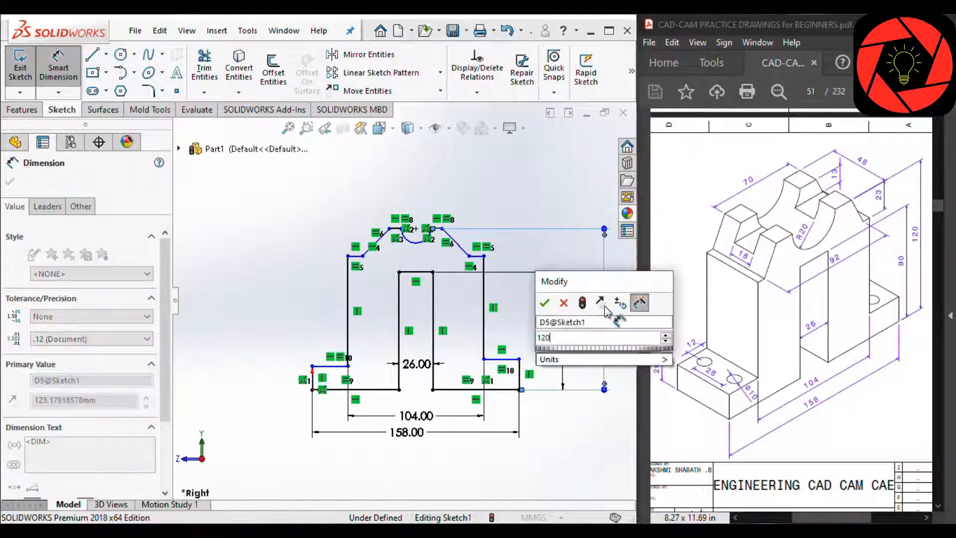
key("Return")
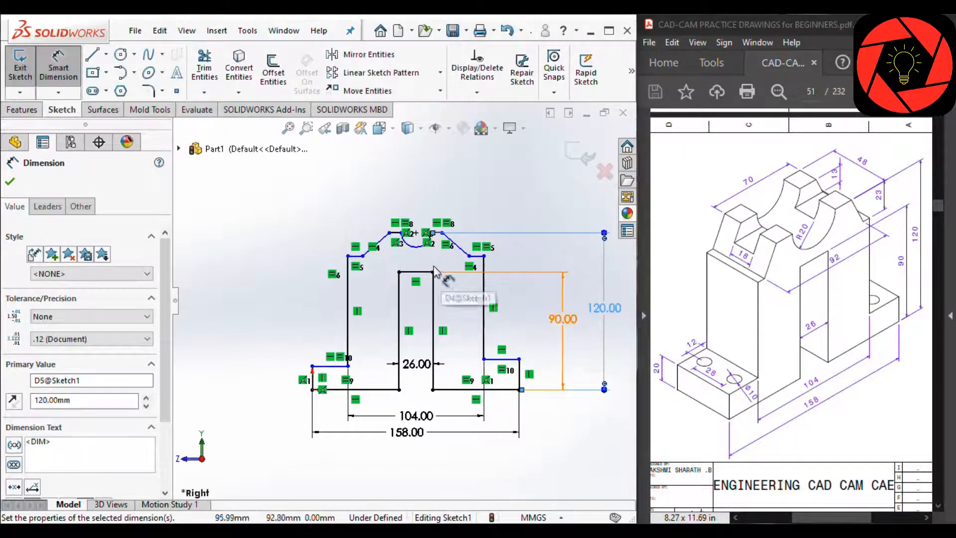
- Dimension the semicircular notch at the top of the profile with a radius of 20 mm
scroll(417, 226, "down", 6)
scroll(400, 276, "down", 1)
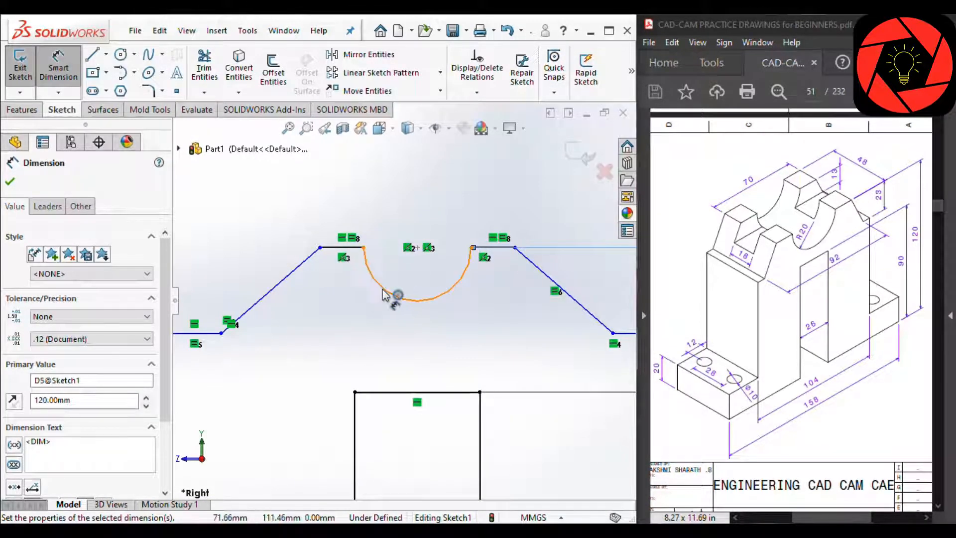
left_click(386, 295)
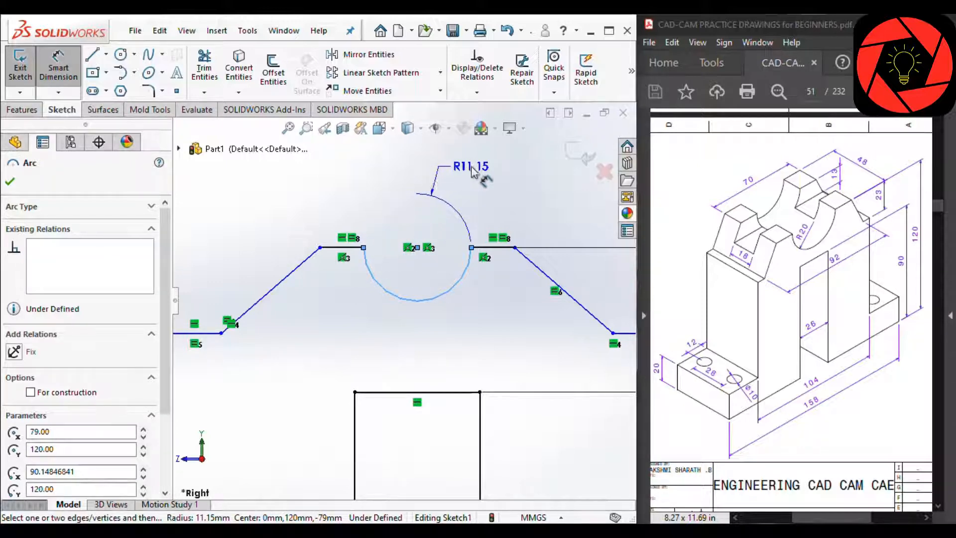
left_click(471, 169)
type("2")
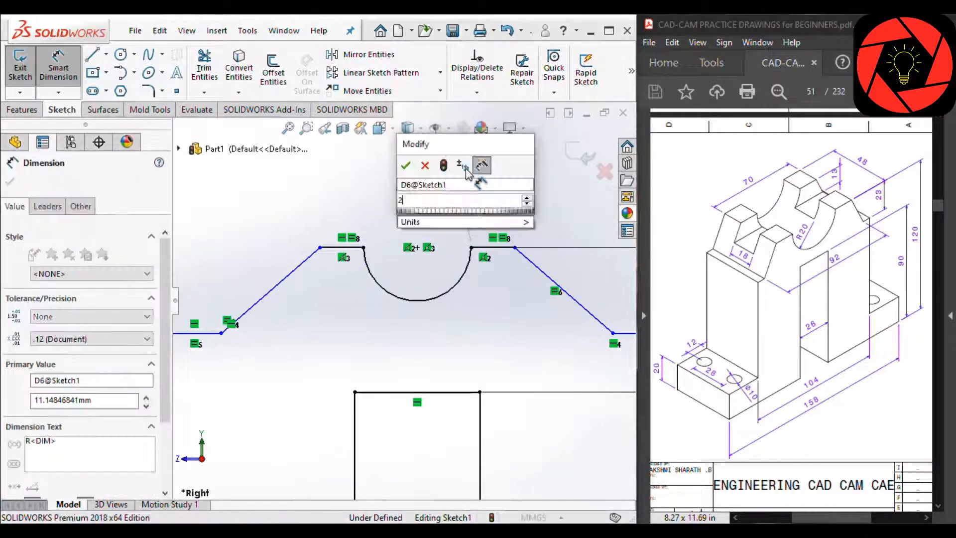
type("0")
key("Return")
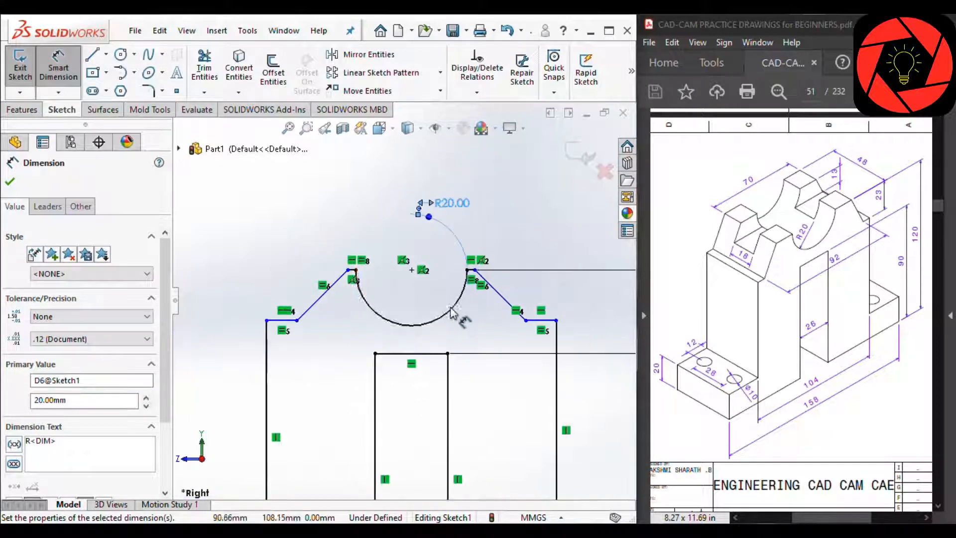
- Dimension the horizontal distance between the outer endpoints of the two top edges beside the notch as 70 mm
scroll(449, 312, "up", 2)
scroll(480, 334, "down", 2)
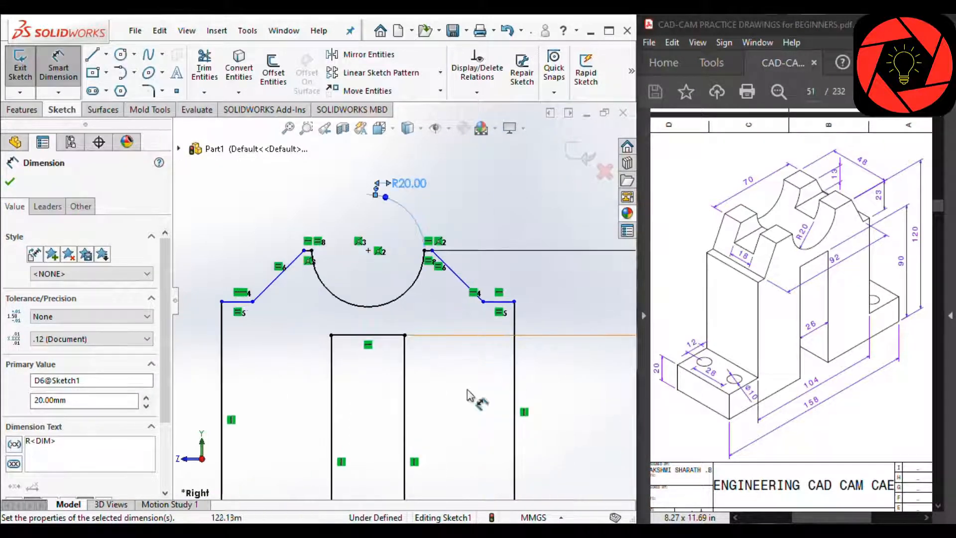
scroll(454, 415, "up", 1)
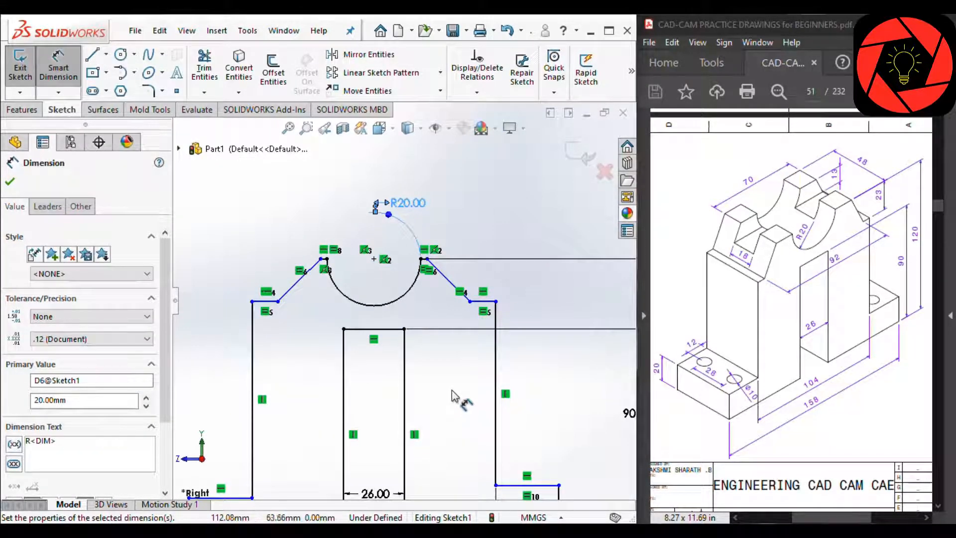
scroll(454, 396, "up", 1)
scroll(320, 348, "down", 1)
scroll(344, 252, "down", 2)
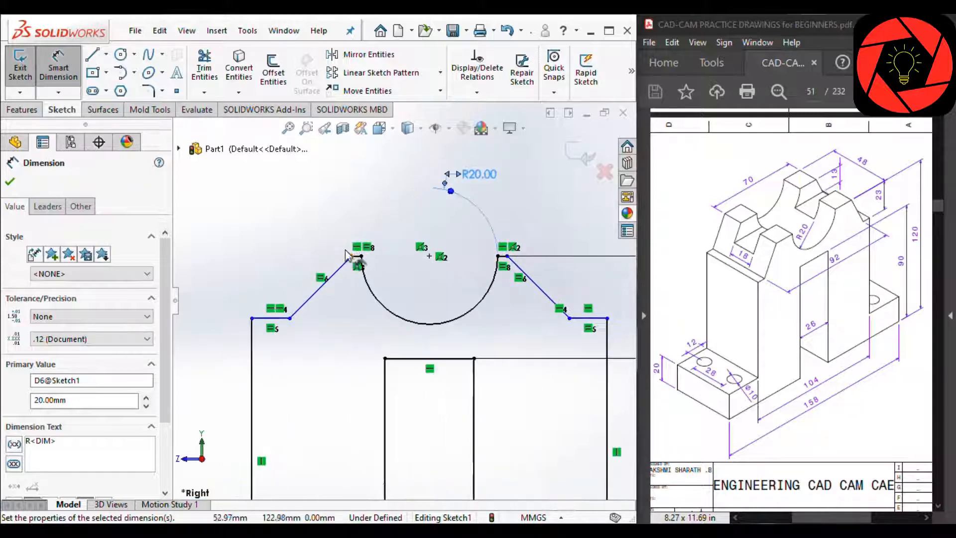
left_click(352, 257)
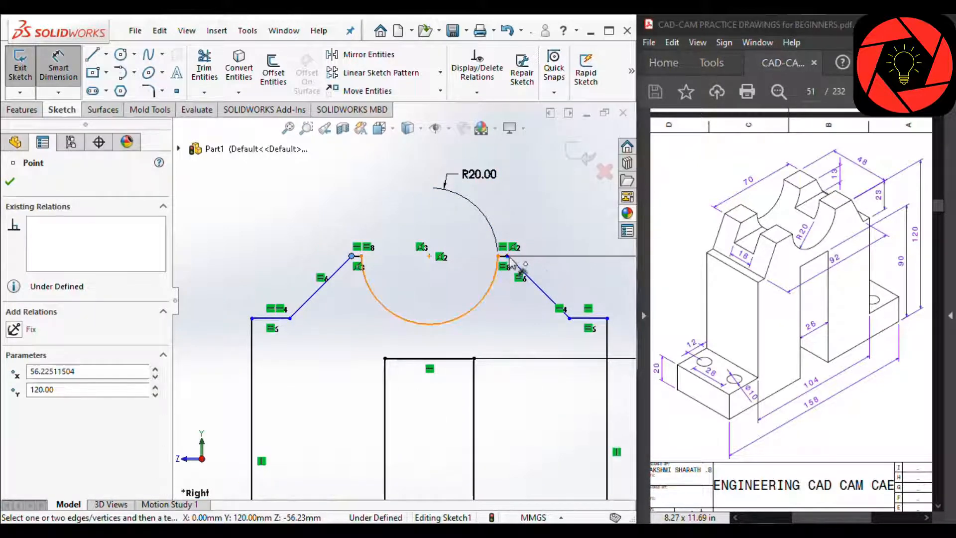
left_click(507, 256)
scroll(423, 180, "up", 2)
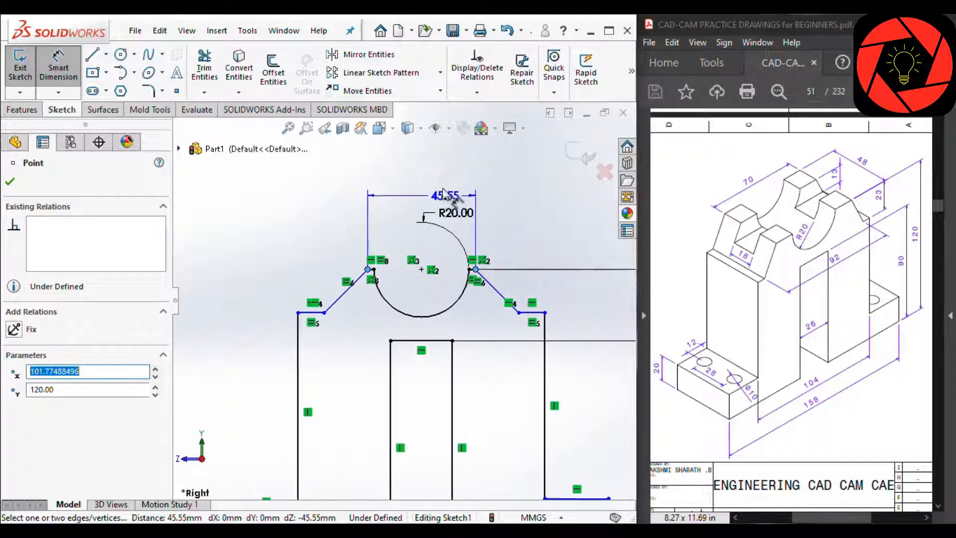
left_click(433, 190)
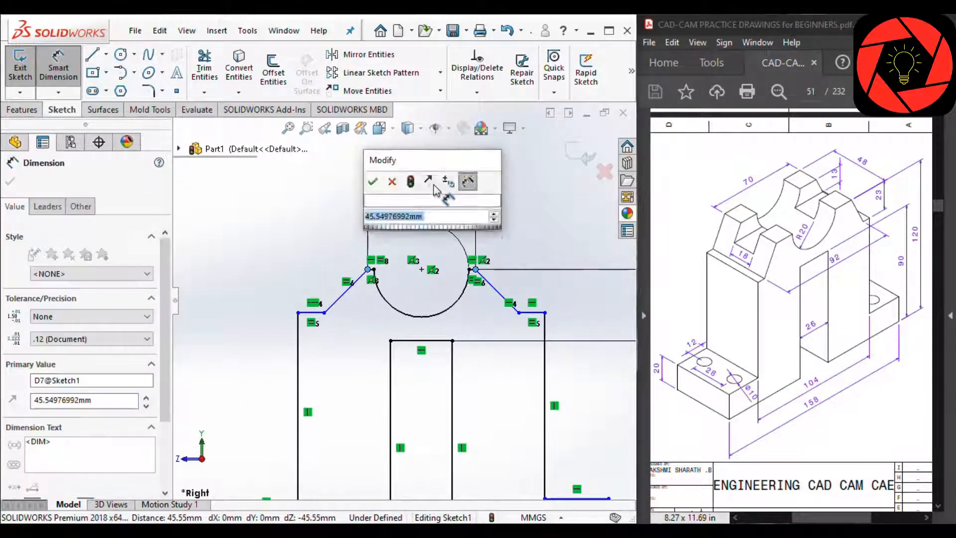
type("70")
key("Return")
- Dimension the outer vertical edge of the base foot on the 90 mm dimension's side as 20 mm
scroll(393, 378, "up", 2)
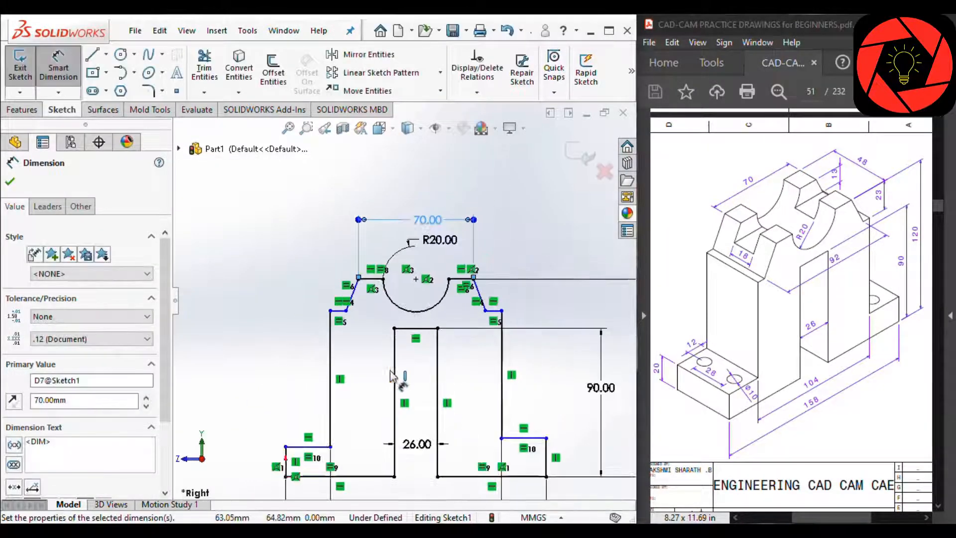
scroll(497, 357, "down", 2)
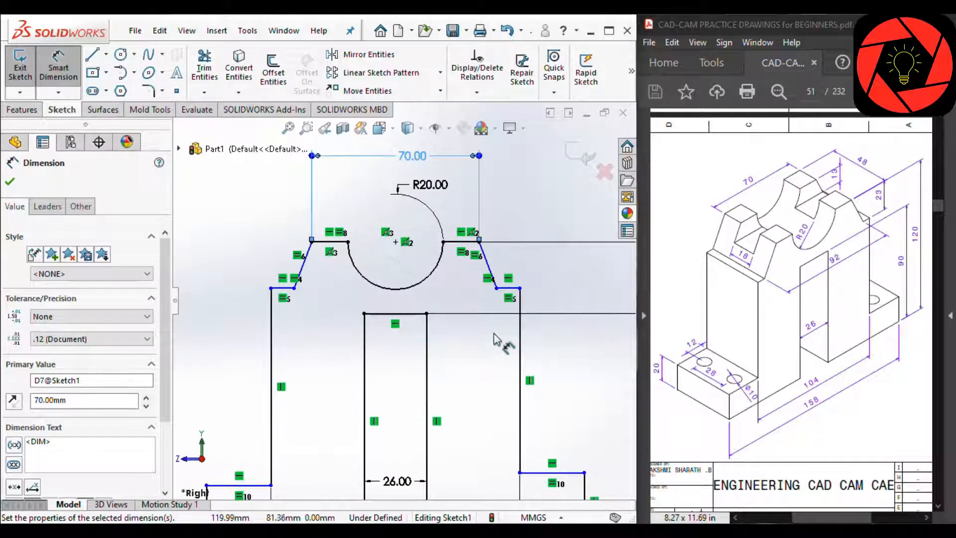
scroll(465, 409, "up", 3)
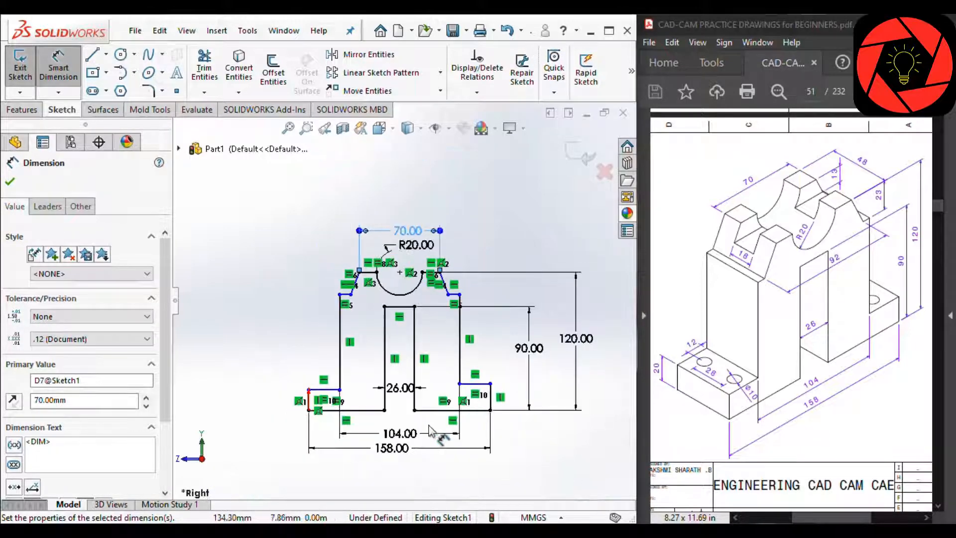
scroll(437, 432, "down", 2)
scroll(369, 407, "up", 1)
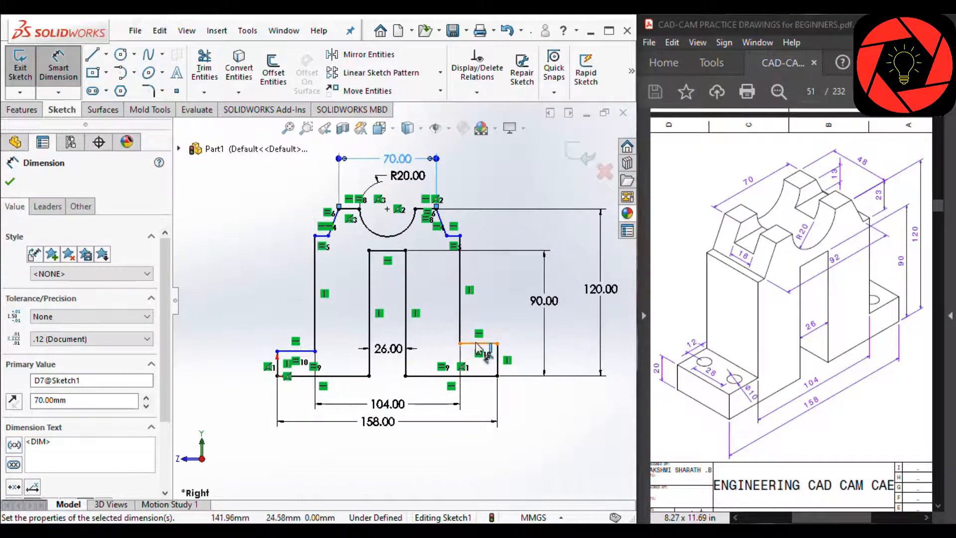
left_click(499, 363)
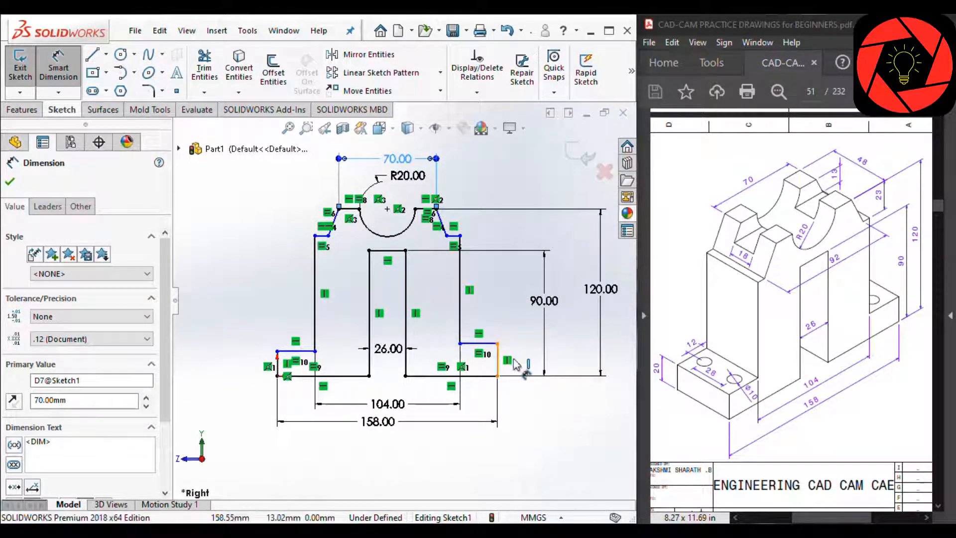
left_click(532, 365)
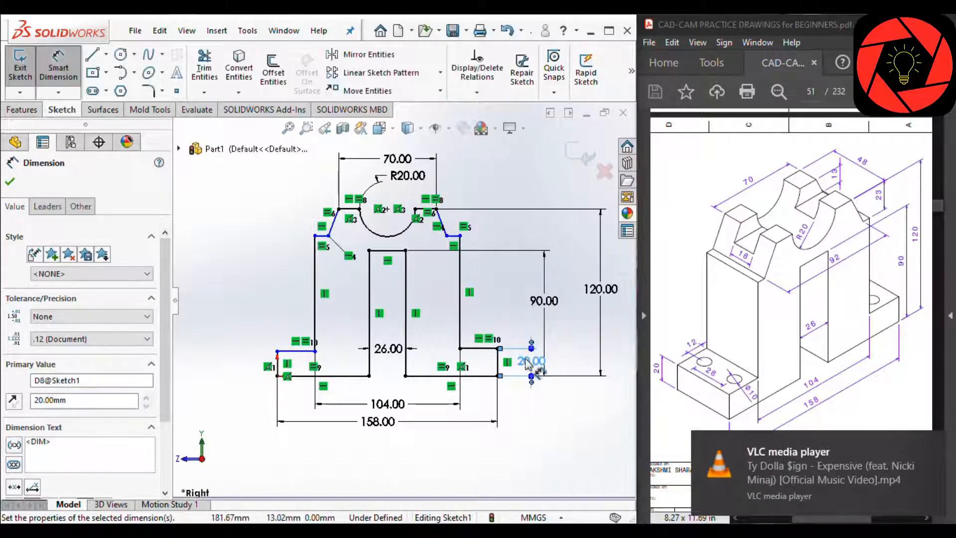
key("Escape")
- Add an Equal relation between the outer vertical edges of the two base feet
scroll(492, 370, "down", 1)
scroll(487, 366, "down", 1)
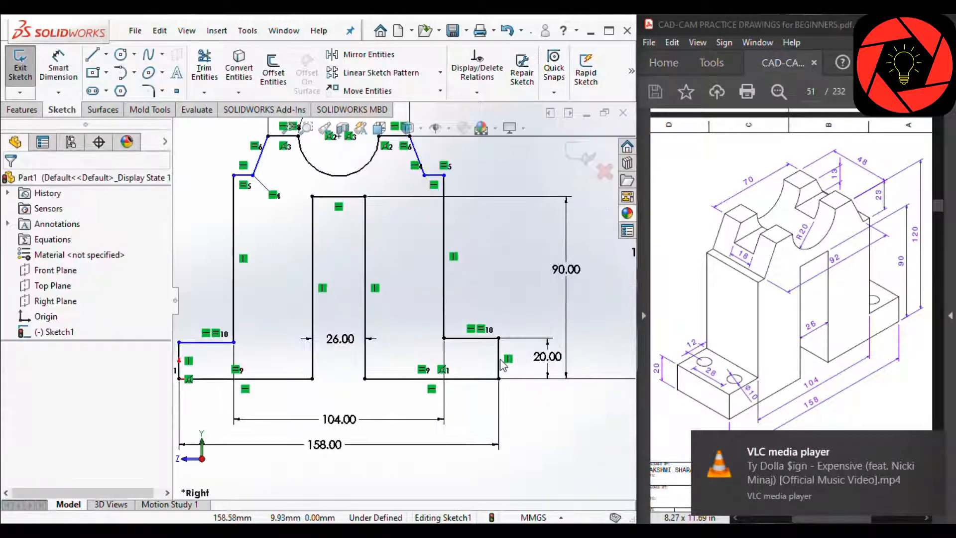
left_click(500, 362)
scroll(401, 304, "up", 2)
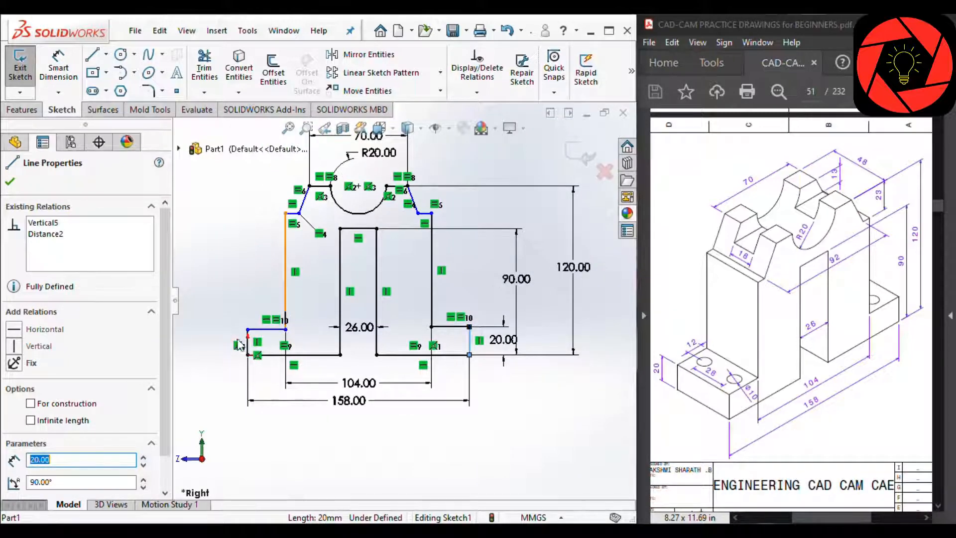
scroll(241, 343, "down", 3)
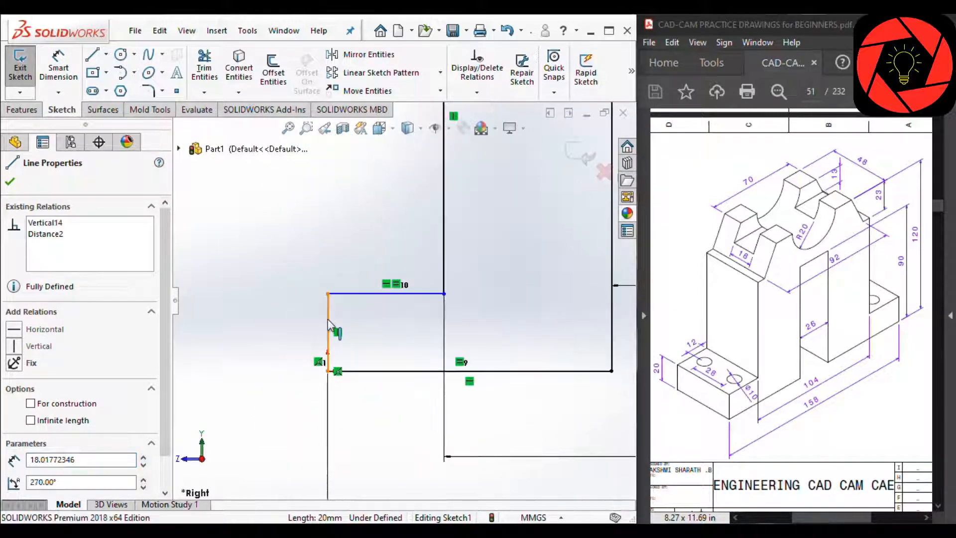
left_click(363, 293, "ctrl")
left_click(471, 258)
scroll(468, 290, "up", 5)
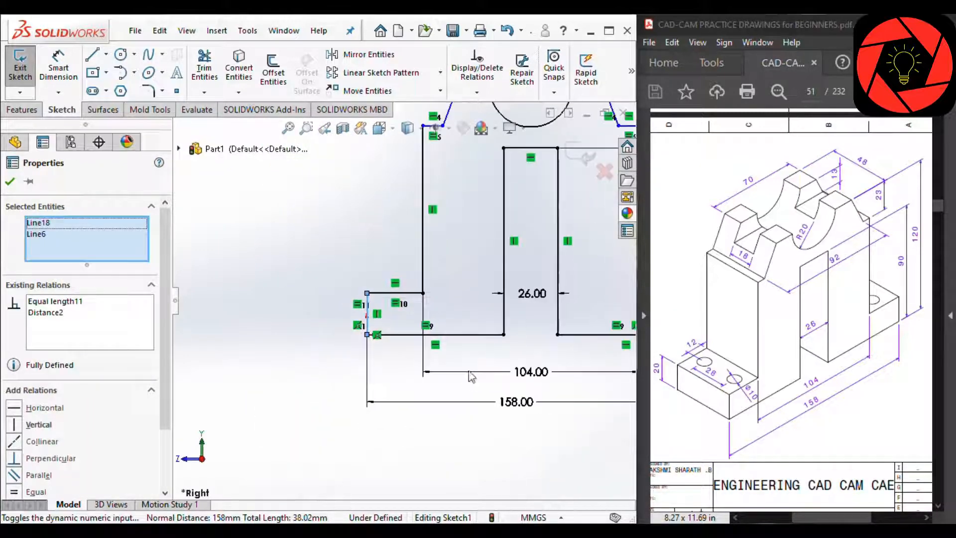
left_click(497, 427)
- Dimension the horizontal distance between the lower endpoints of the two slanted edges as 92 mm
mouse_move(547, 243)
middle_mouse_down("ctrl")
mouse_move(500, 287)
mouse_move(467, 280)
middle_mouse_up("ctrl")
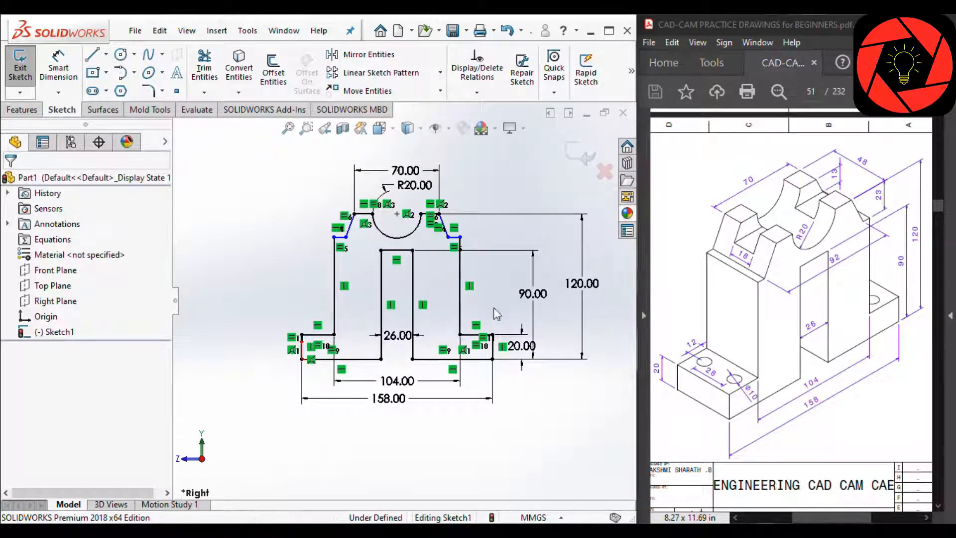
right_click_drag(541, 446, 539, 378)
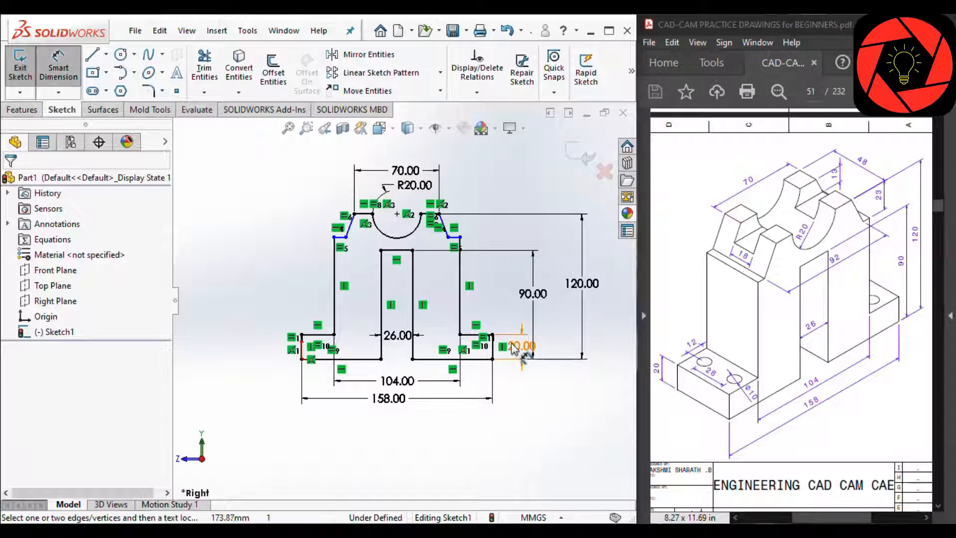
left_click(513, 344)
scroll(418, 294, "down", 5)
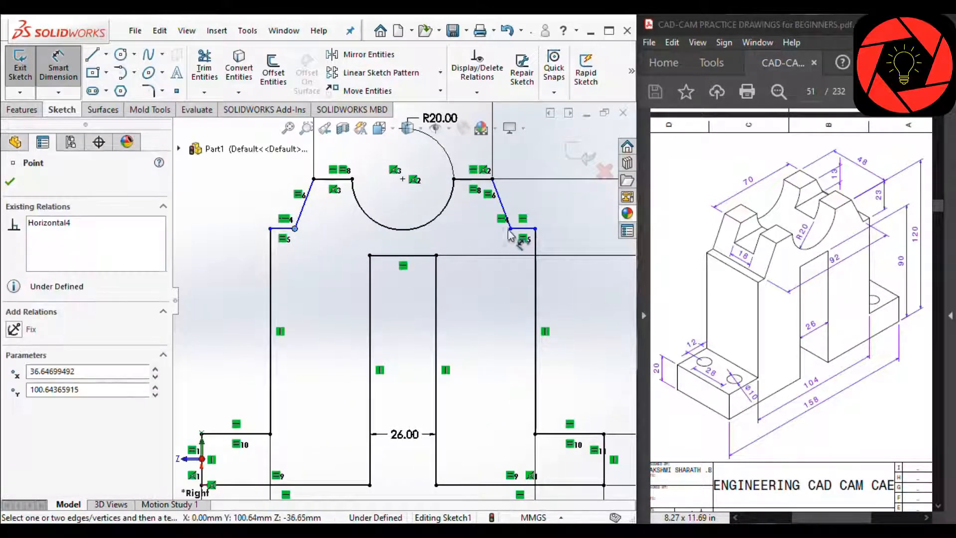
left_click(510, 229)
left_click(394, 251)
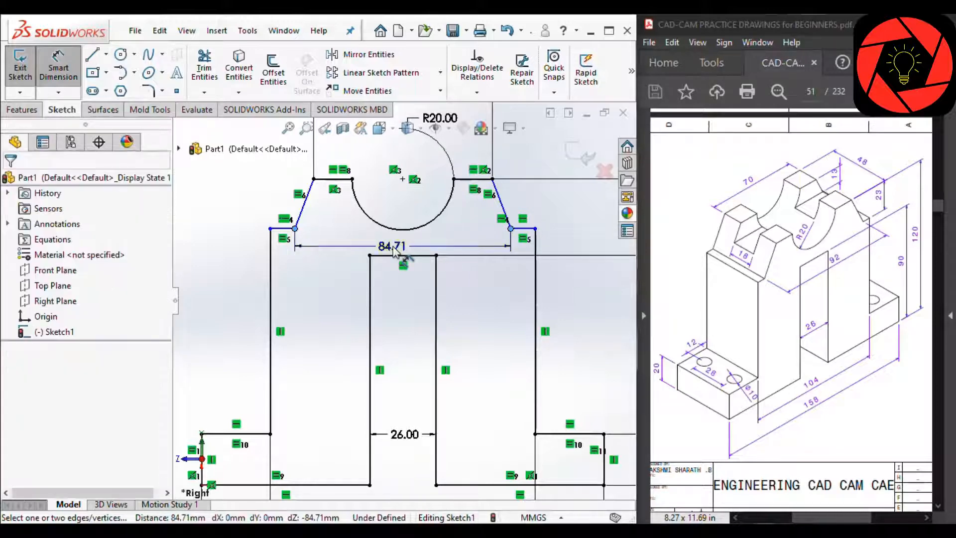
type("92")
key("Return")
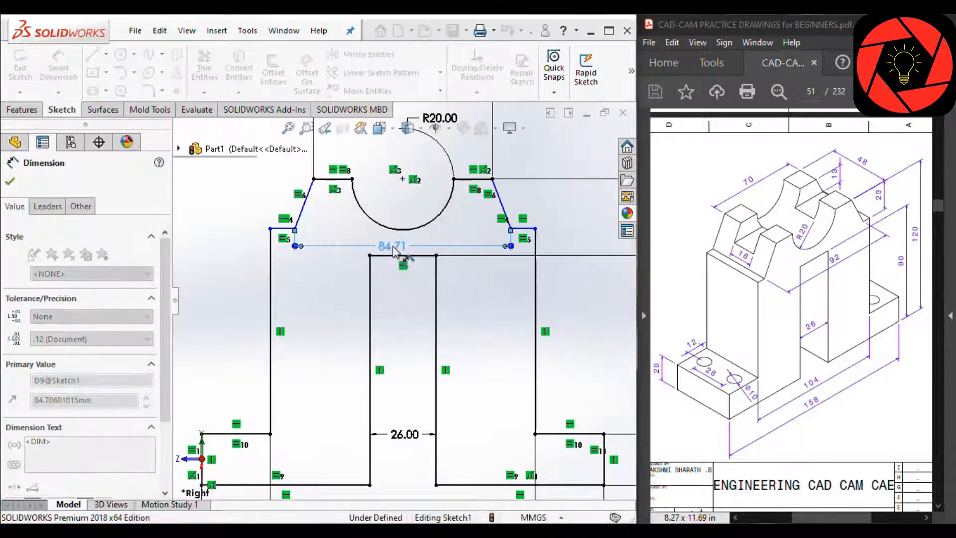
key("Escape")
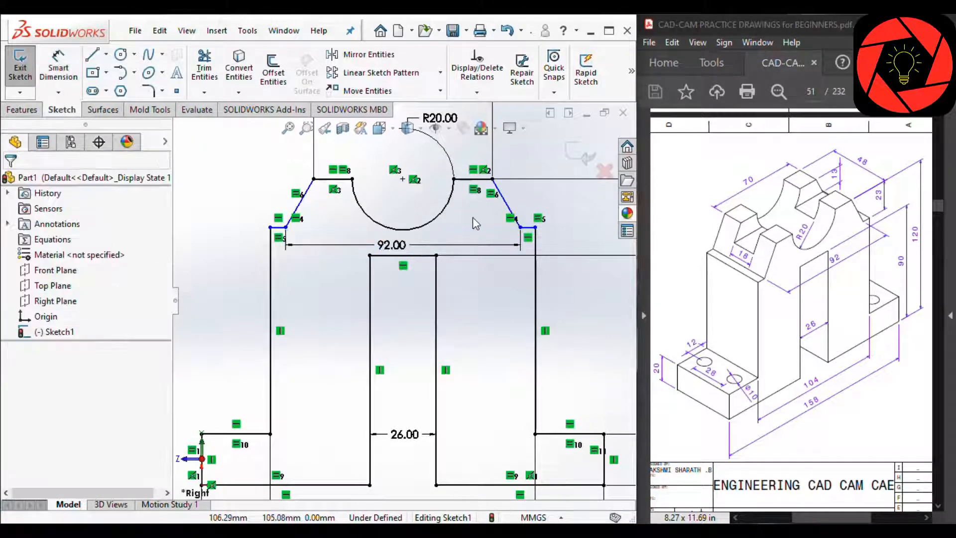
- Dimension the vertical distance from the shoulder's outer corner to the upper end of the slanted edge as 23 mm
key("f")
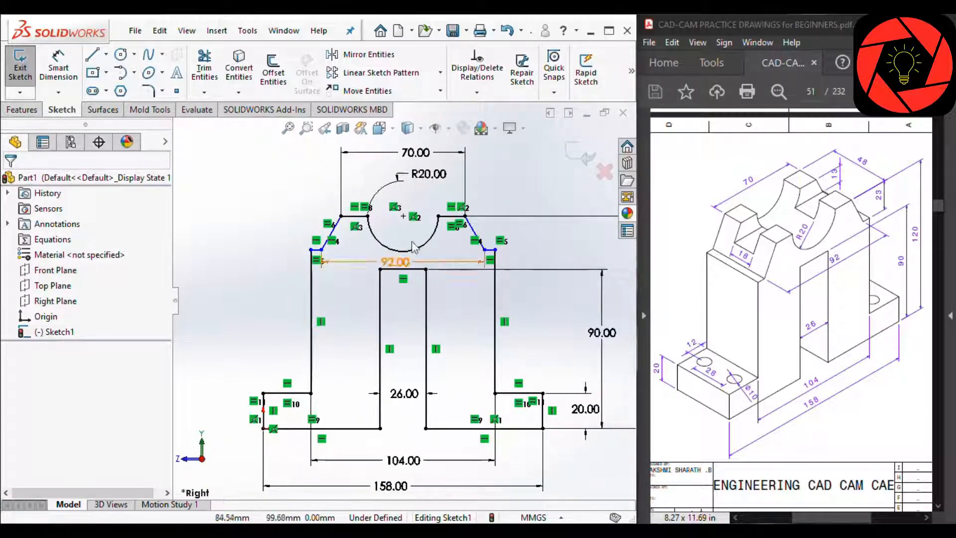
scroll(443, 219, "down", 3)
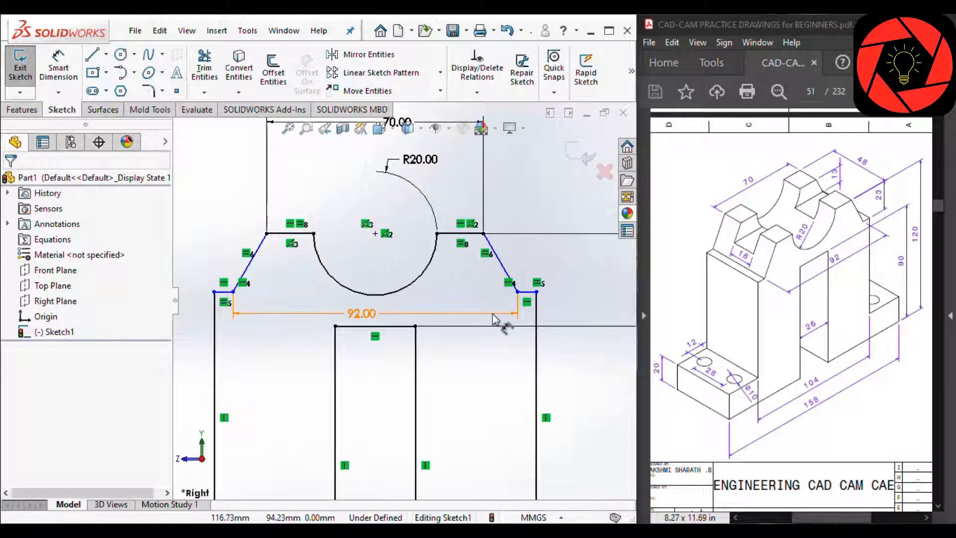
scroll(494, 321, "up", 2)
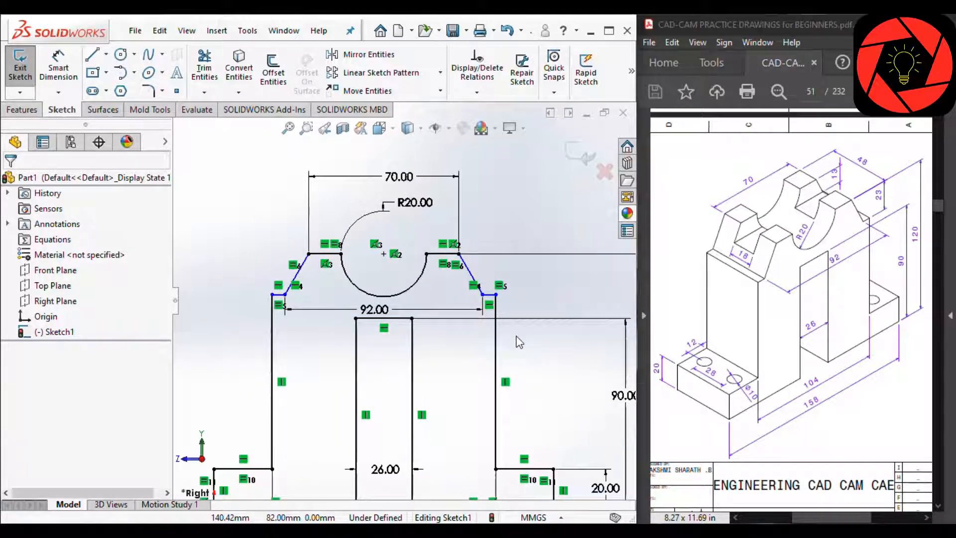
right_click_drag(579, 386, 577, 348)
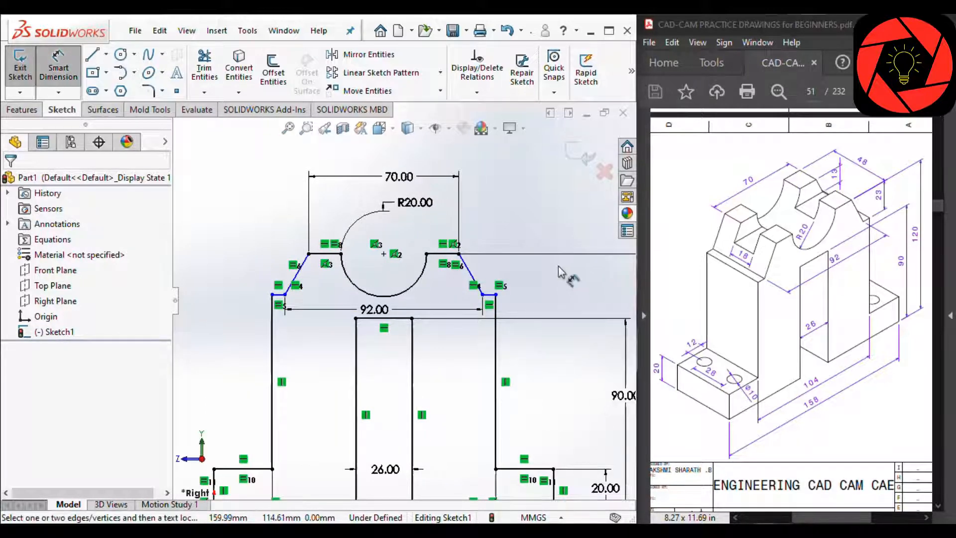
left_click(496, 295)
left_click(459, 254)
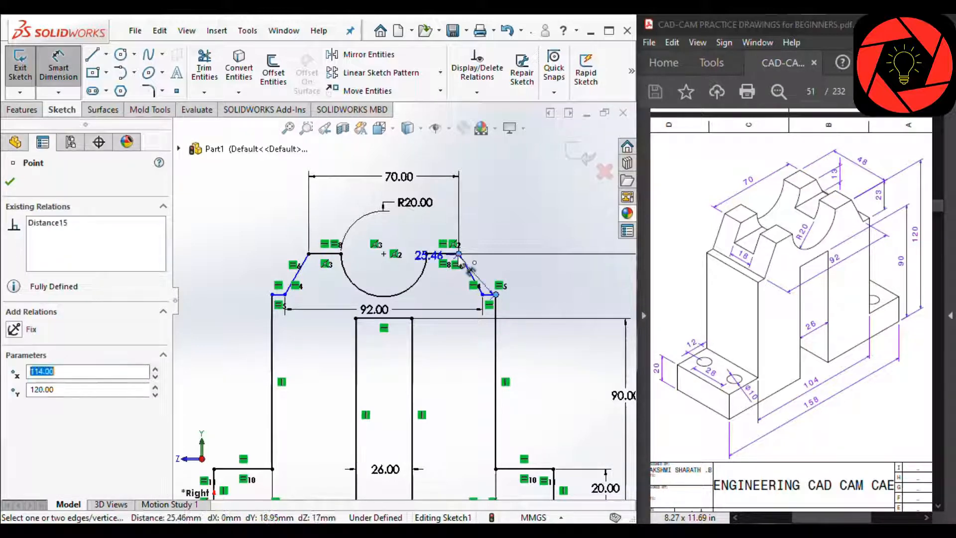
left_click(532, 279)
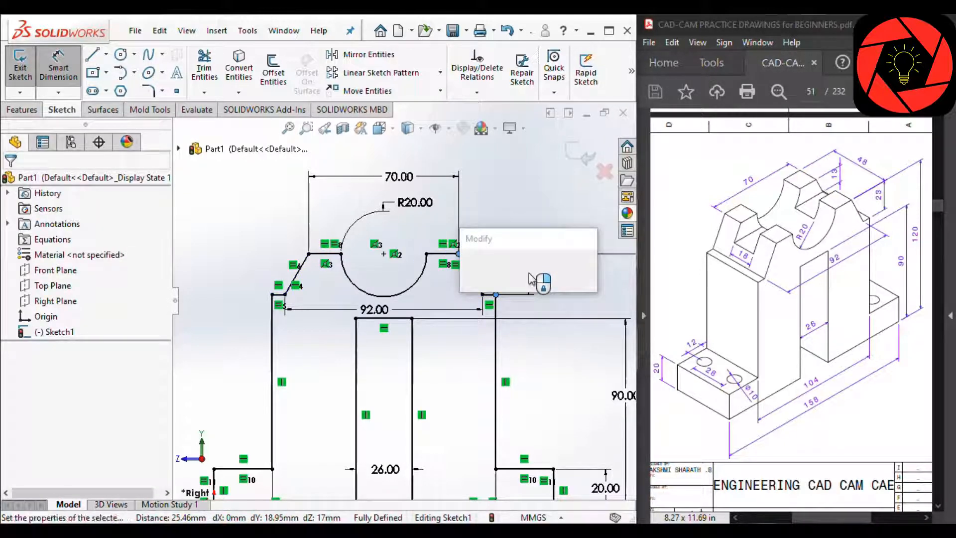
type("23")
key("Return")
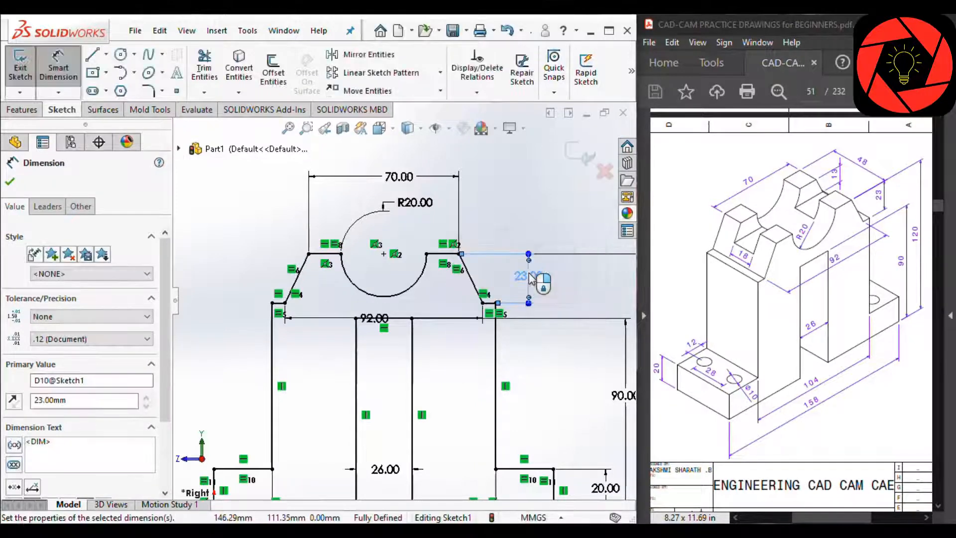
key("Escape")
- Extrude the front profile 48 mm with the Mid Plane end condition
key("f")
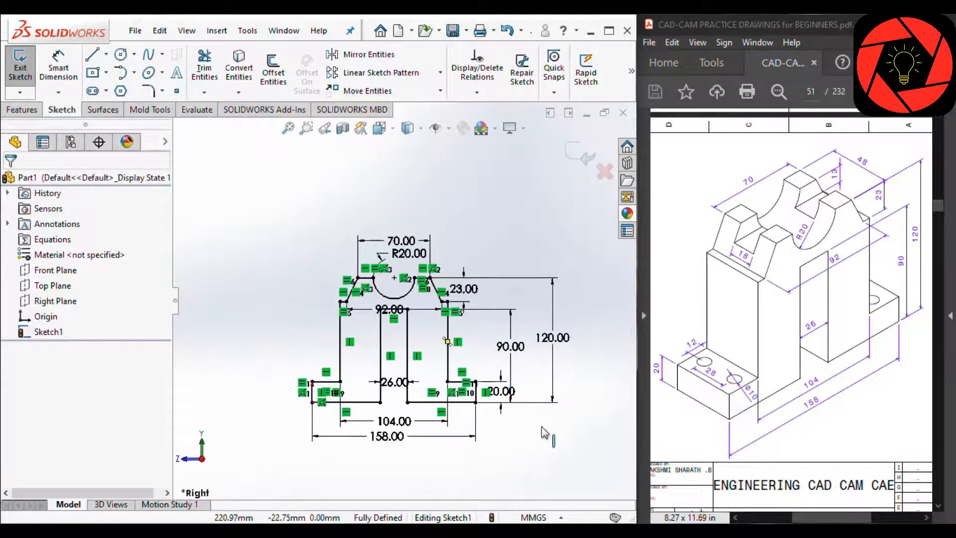
right_click(536, 458)
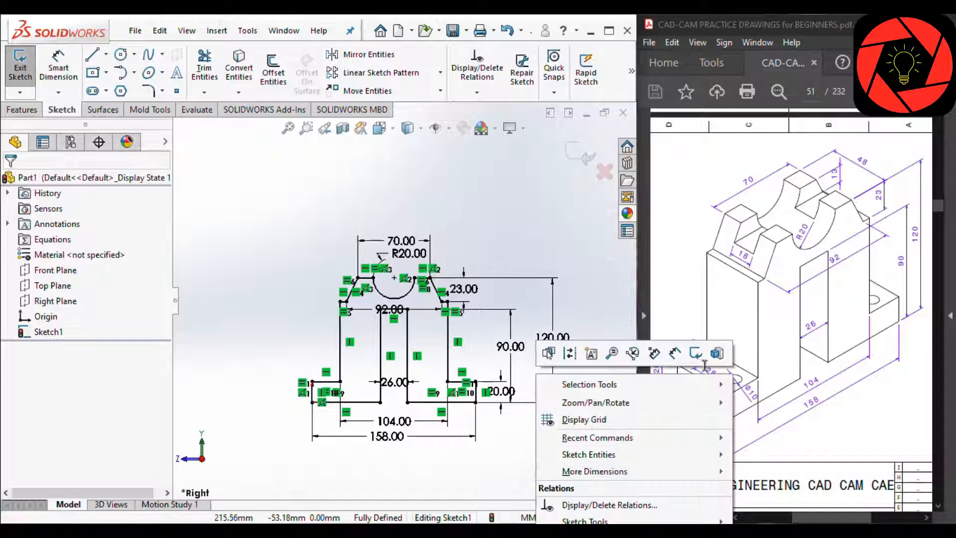
left_click(715, 355)
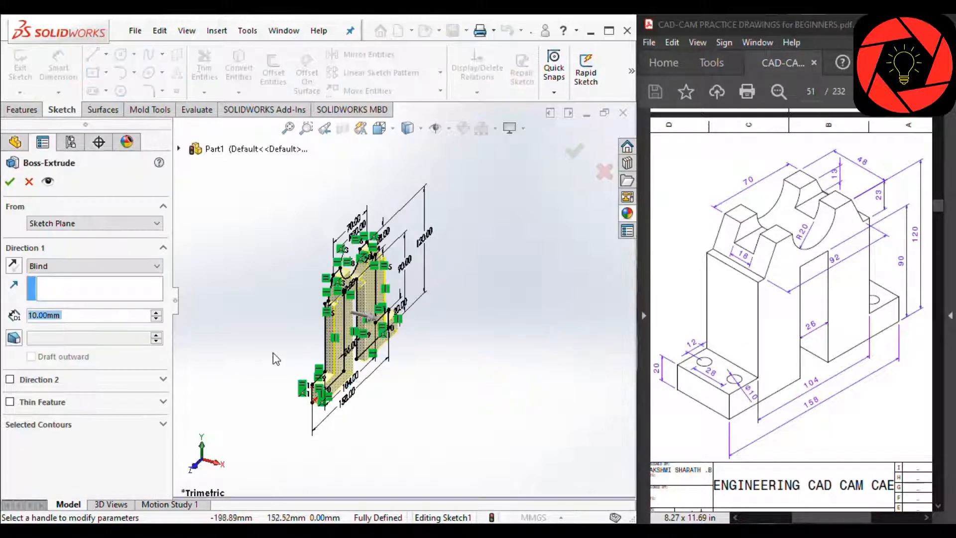
left_click(14, 272)
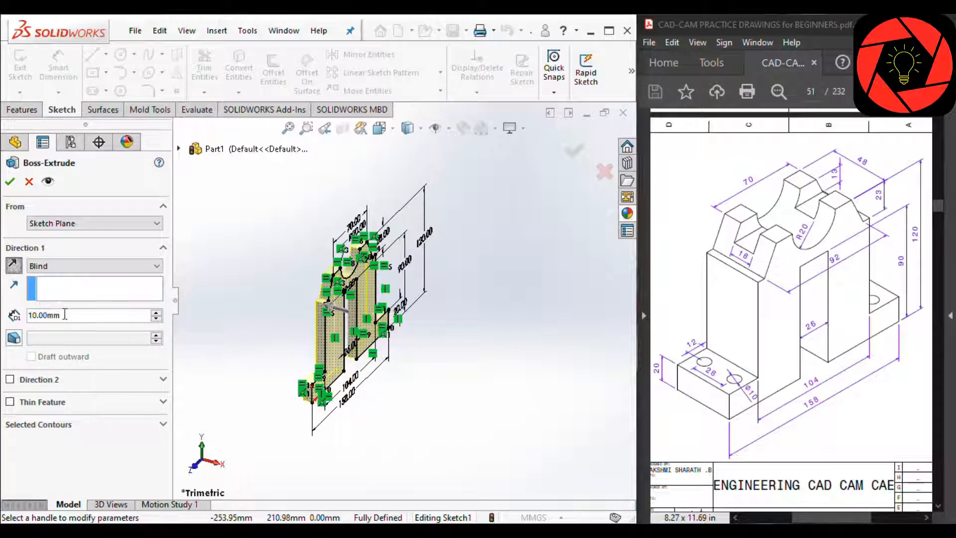
left_click(68, 272)
left_click(75, 324)
type("30")
key("Return")
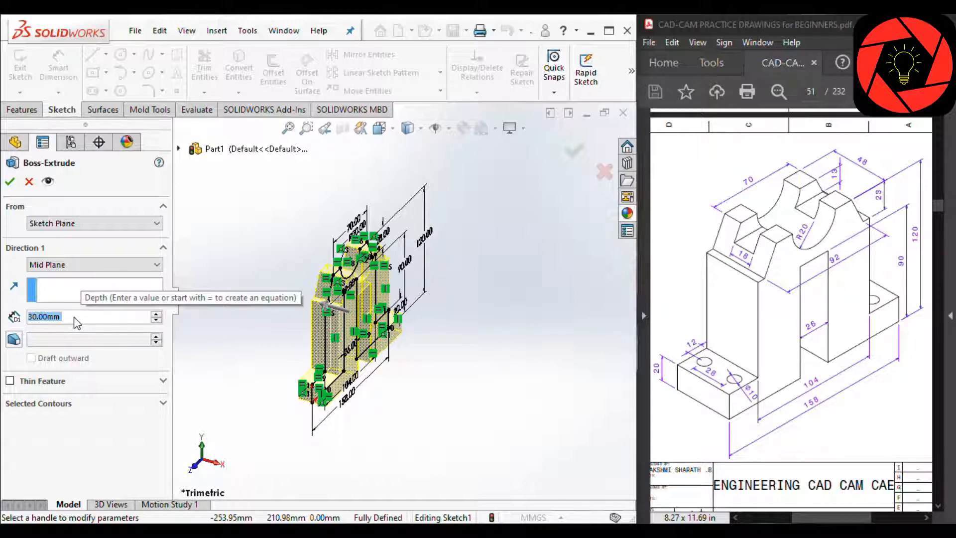
type("48")
key("Return")
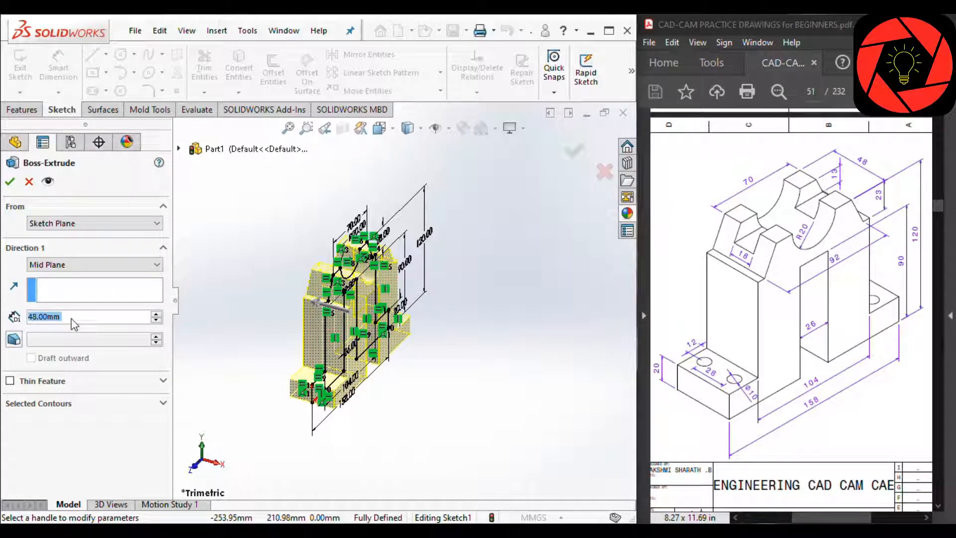
key("Return")
key("Return")
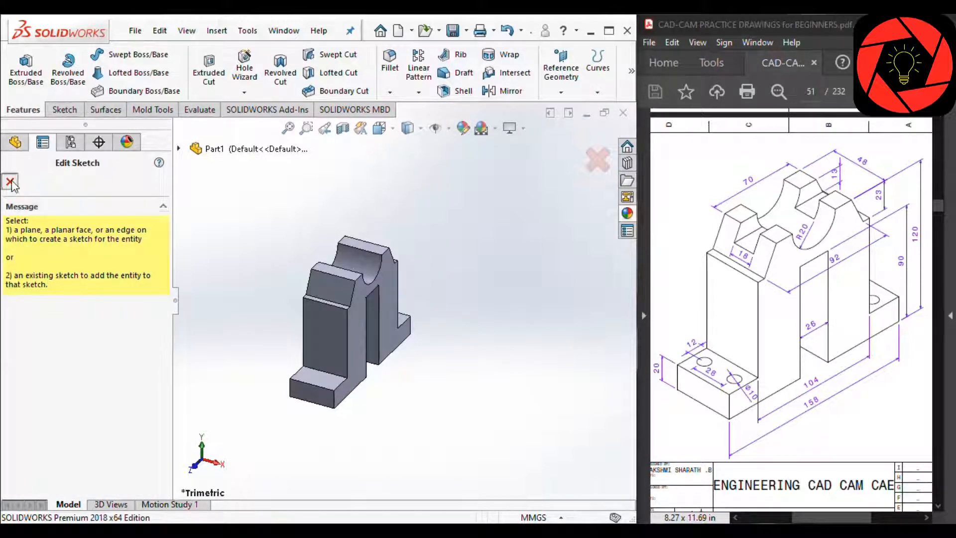
left_click(11, 182)
- Start a sketch on the outer vertical face of the leg on the +Z side and view it face-on
scroll(336, 305, "up", 4)
scroll(336, 304, "down", 5)
mouse_move(471, 287)
middle_mouse_down()
mouse_move(442, 277)
mouse_move(477, 331)
mouse_move(426, 266)
middle_mouse_up()
scroll(385, 257, "down", 2)
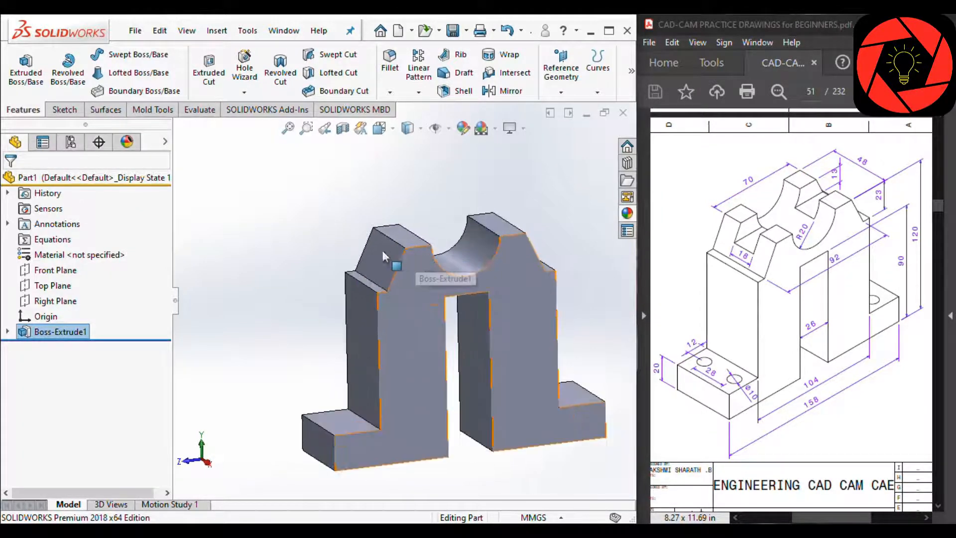
scroll(383, 257, "down", 2)
left_click(355, 338)
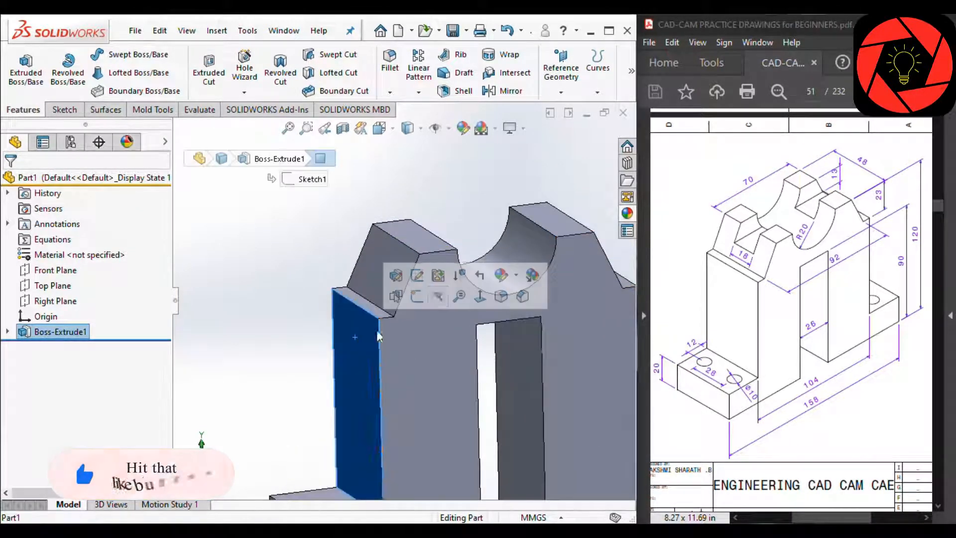
left_click(417, 296)
mouse_move(629, 70)
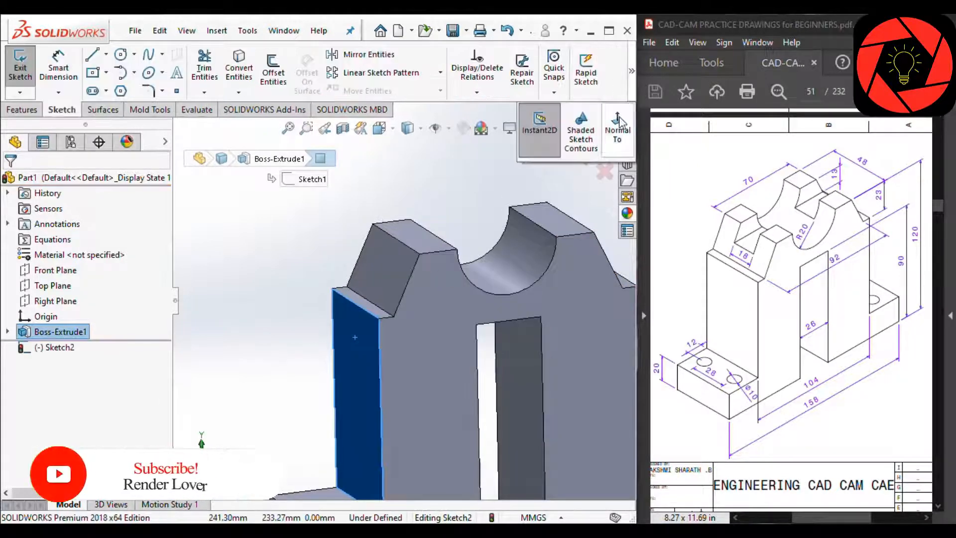
left_click(618, 122)
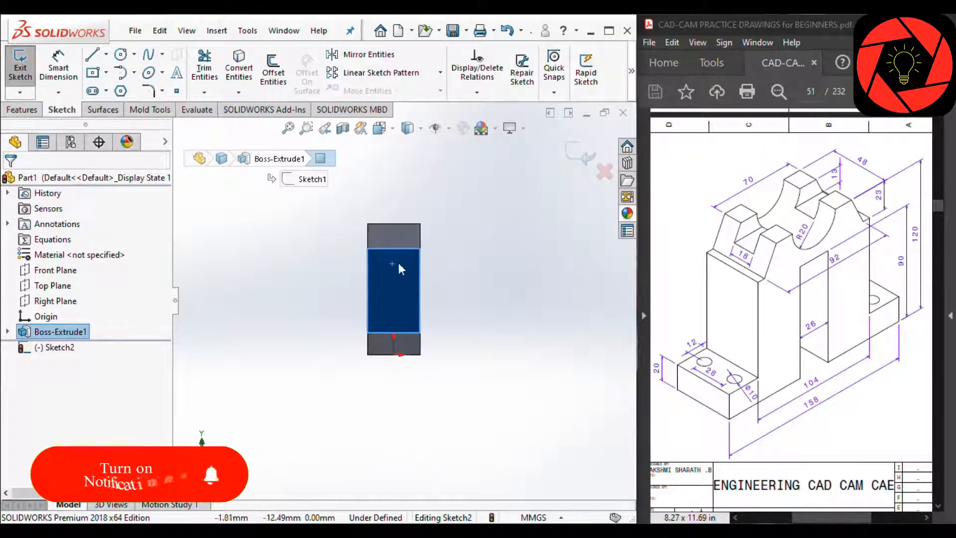
scroll(393, 256, "down", 4)
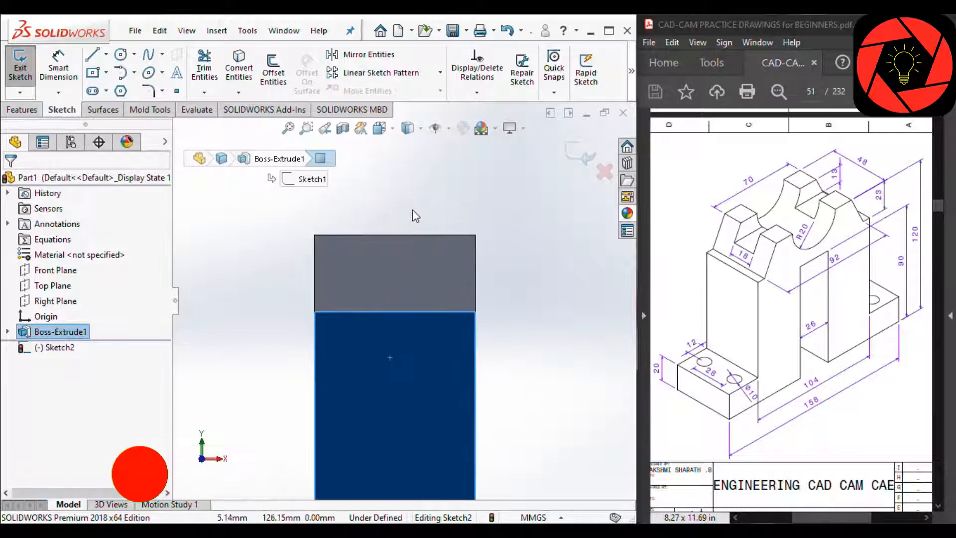
left_click(412, 210)
scroll(393, 213, "down", 4)
scroll(373, 242, "up", 2)
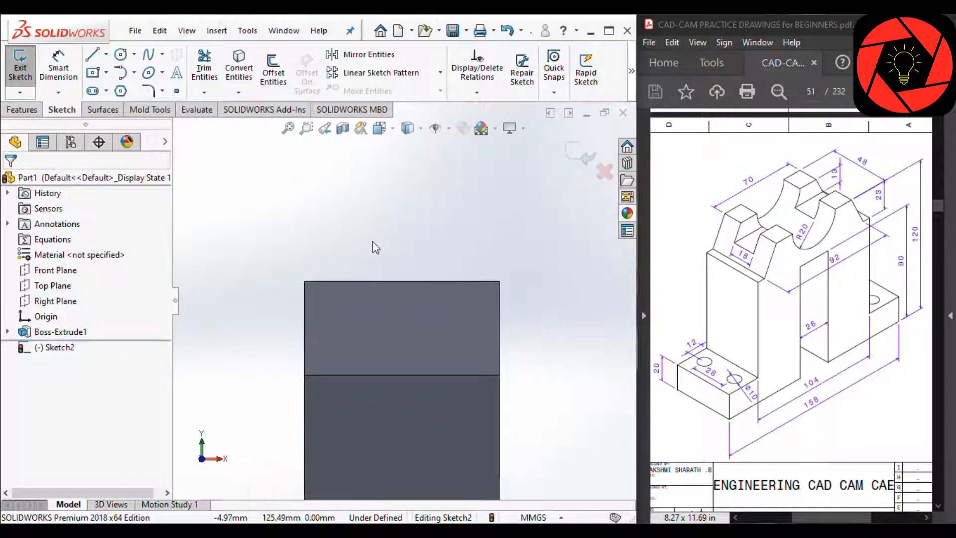
- Sketch a corner rectangle about 24 mm by 24 mm across the top edge of the bracket's end view
right_click_drag(380, 189, 371, 303)
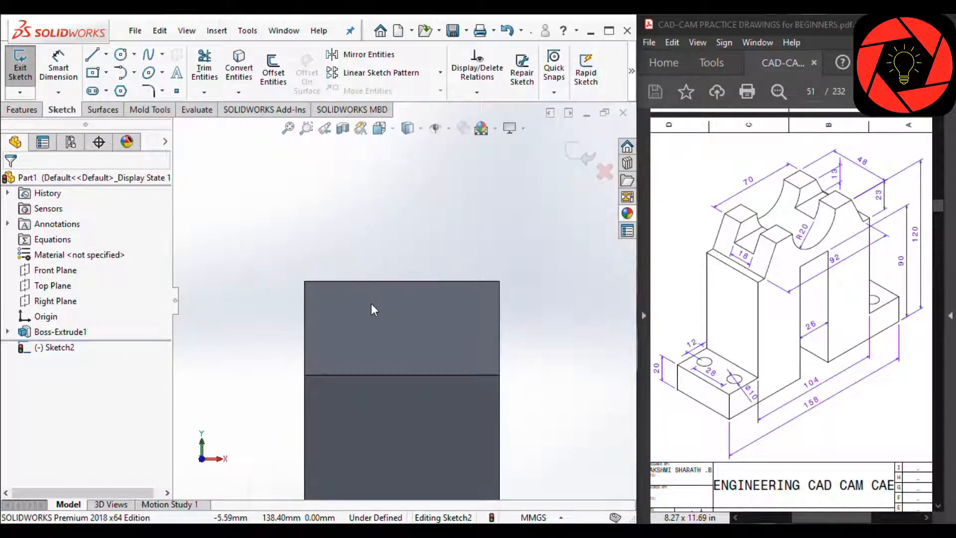
left_click(349, 248)
left_click(448, 348)
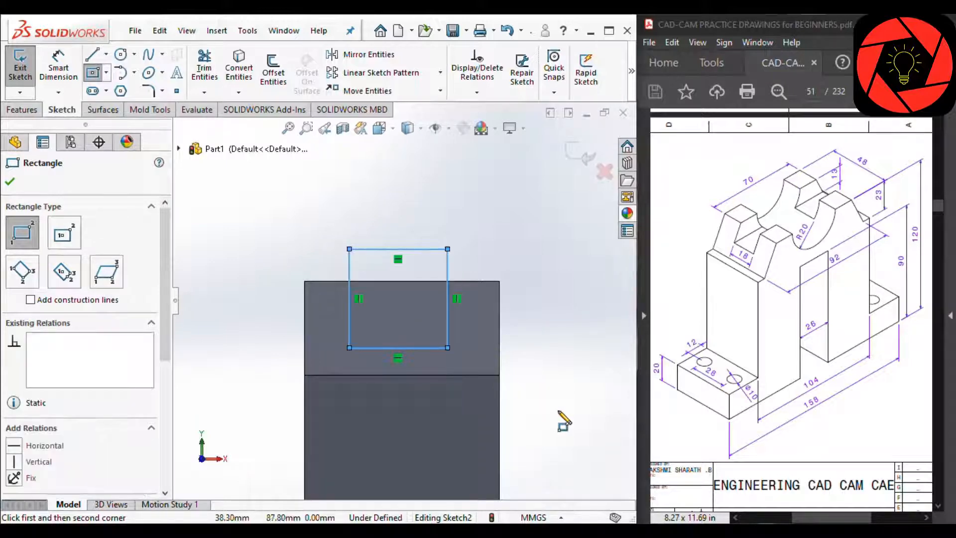
- Dimension the rectangle's width as 18 mm
right_click_drag(558, 411, 555, 273)
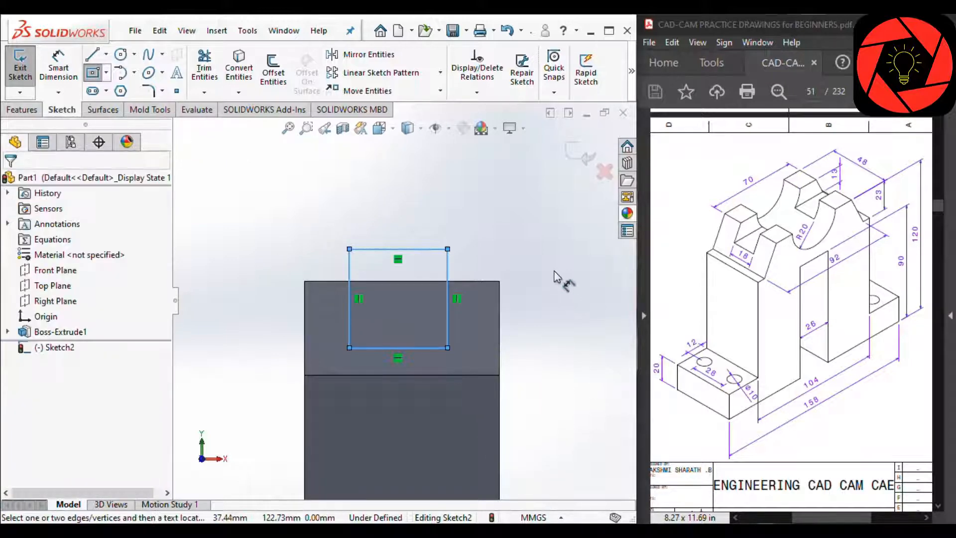
left_click(399, 373)
left_click(401, 413)
type("1")
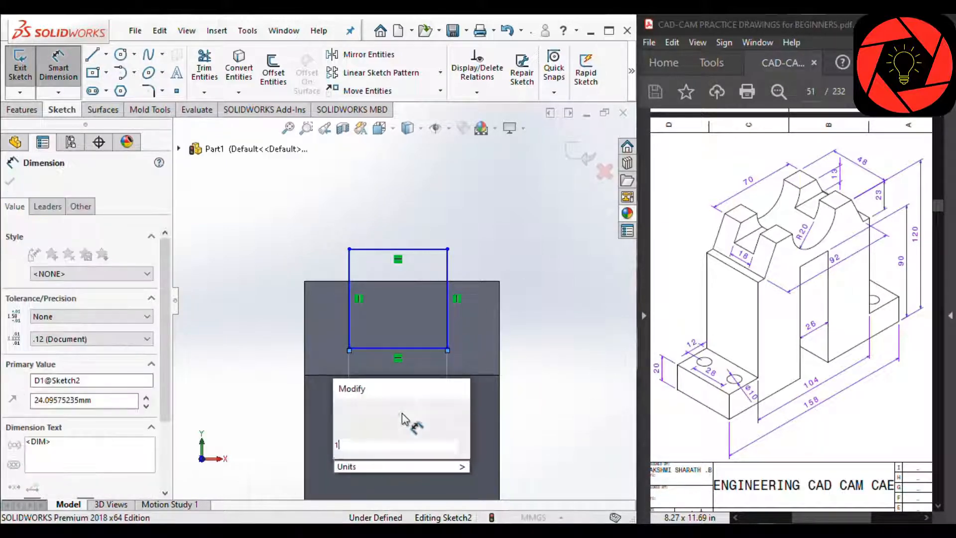
type("8")
key("Return")
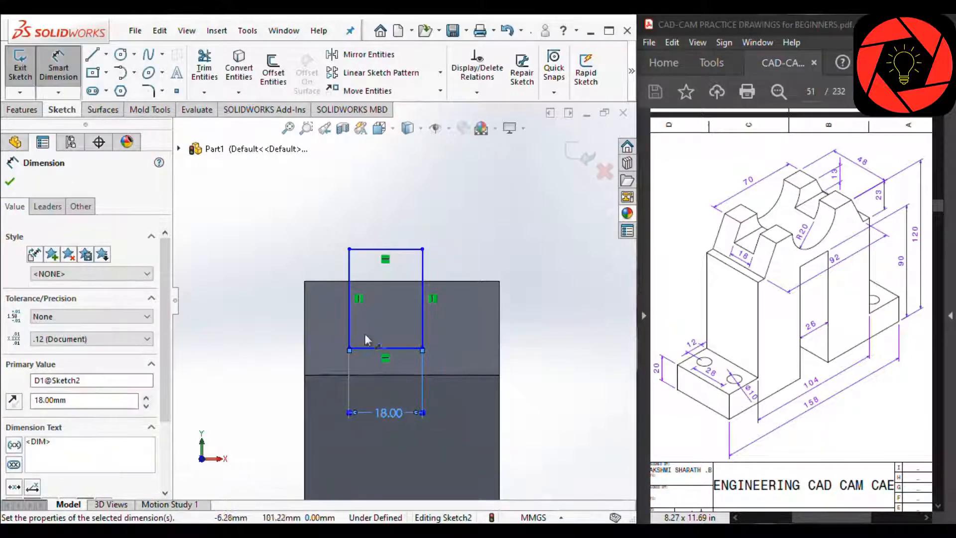
- Dimension the rectangle's height as 13 mm
left_click(349, 309)
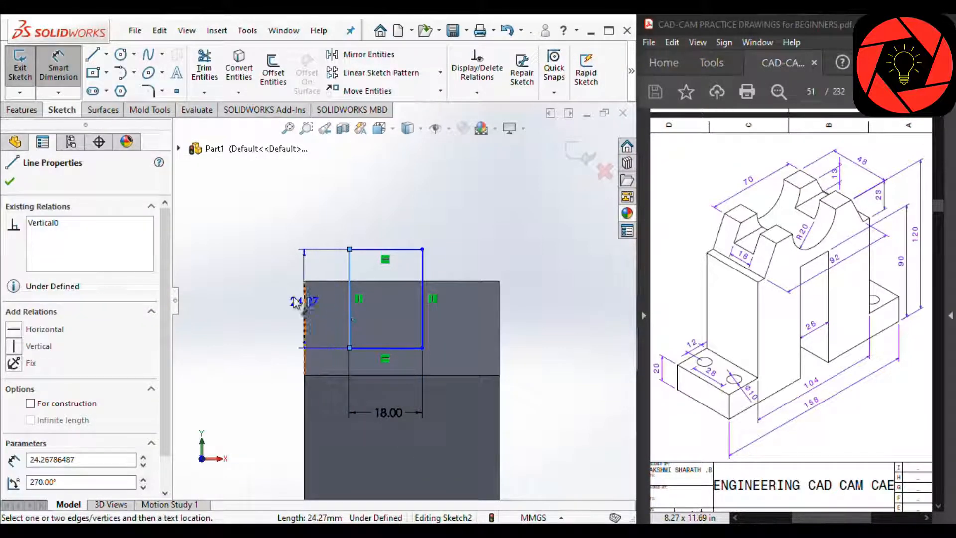
left_click(266, 299)
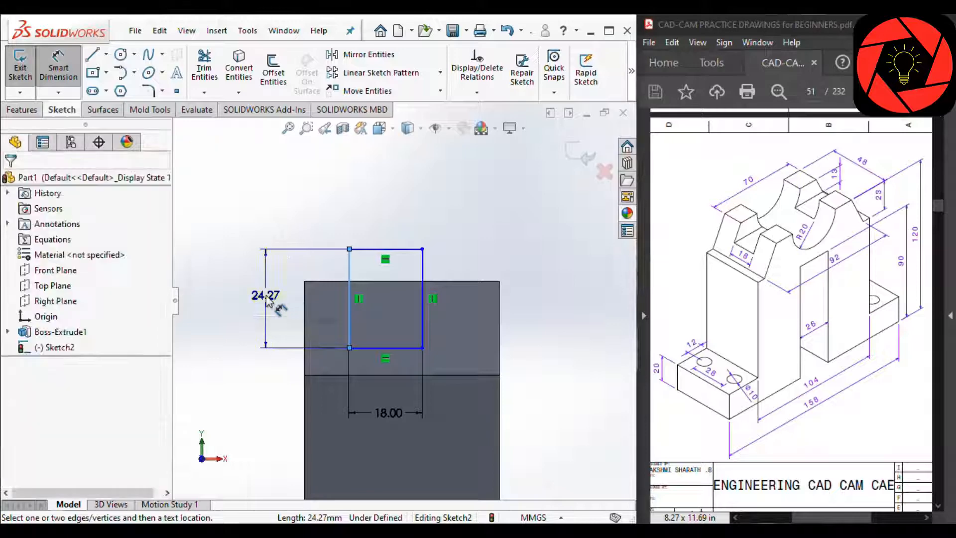
type("13")
key("Return")
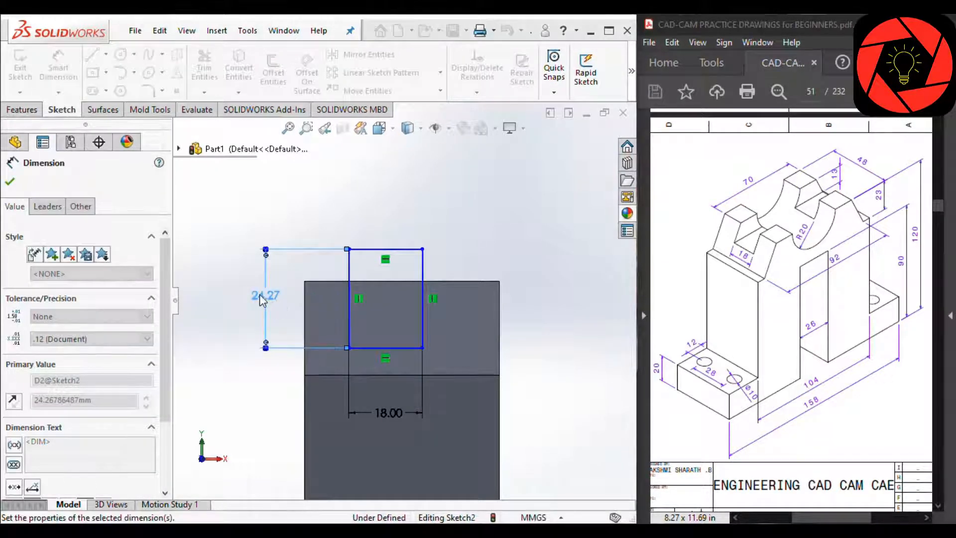
key("Escape")
- Add a Collinear relation between the rectangle's upper line and the bracket's top edge
left_click(399, 289)
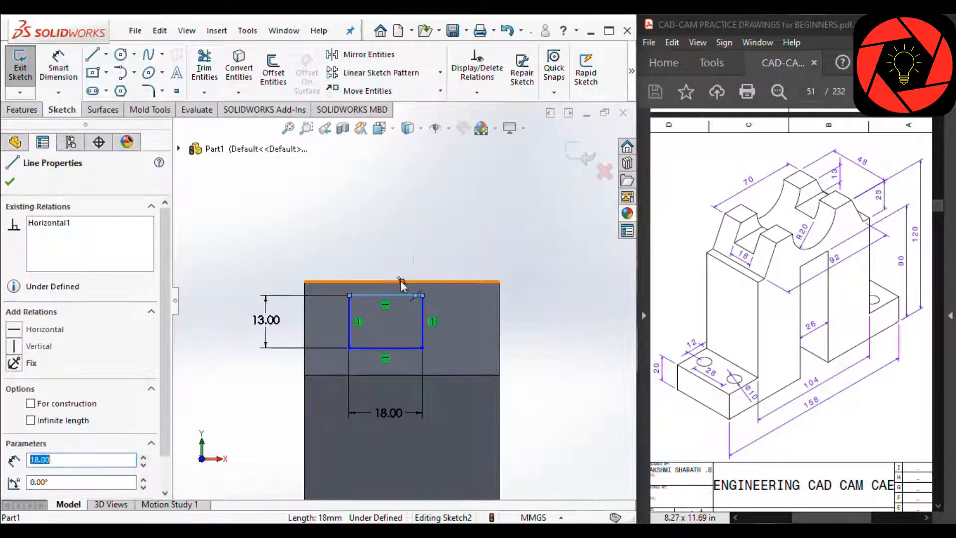
left_click(401, 281, "ctrl")
key("Escape")
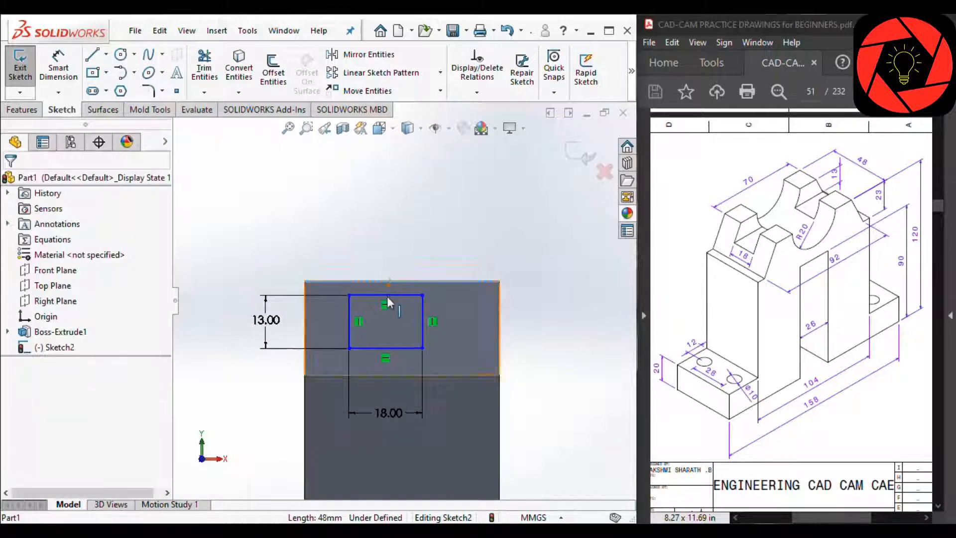
left_click(386, 295)
left_click(408, 282, "ctrl")
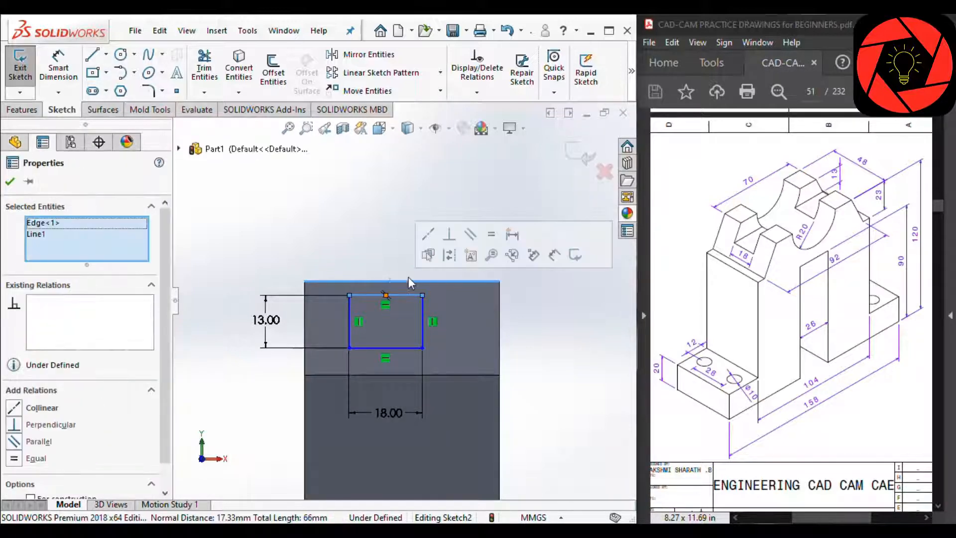
left_click(427, 235)
left_click(395, 214)
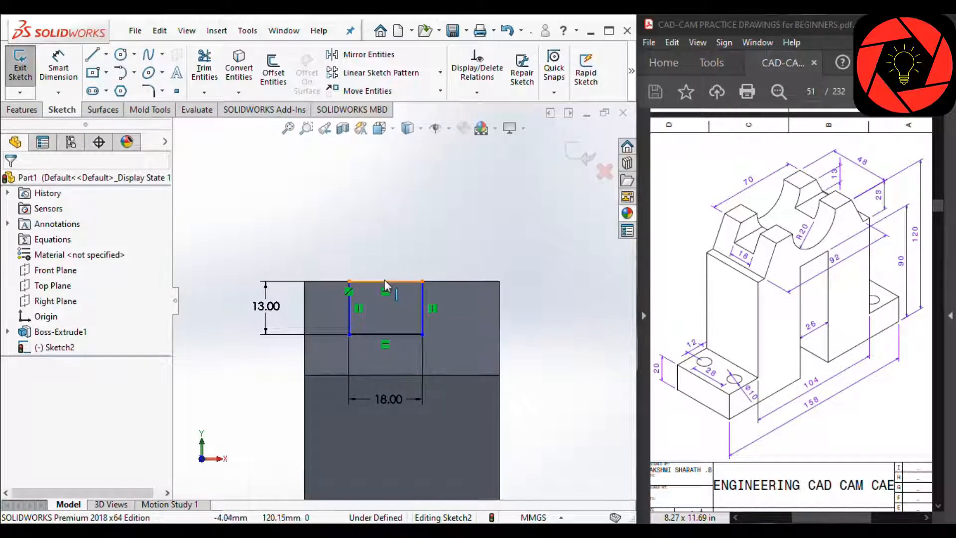
- Center the rectangle with a Vertical relation between its upper line's midpoint and the midpoint of the shoulder edge
left_click(385, 282)
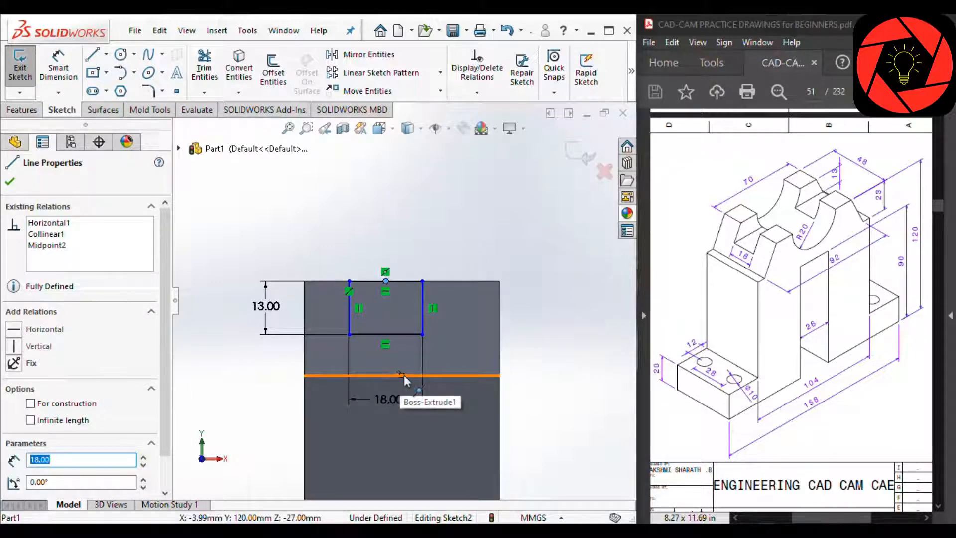
left_click(403, 375, "ctrl")
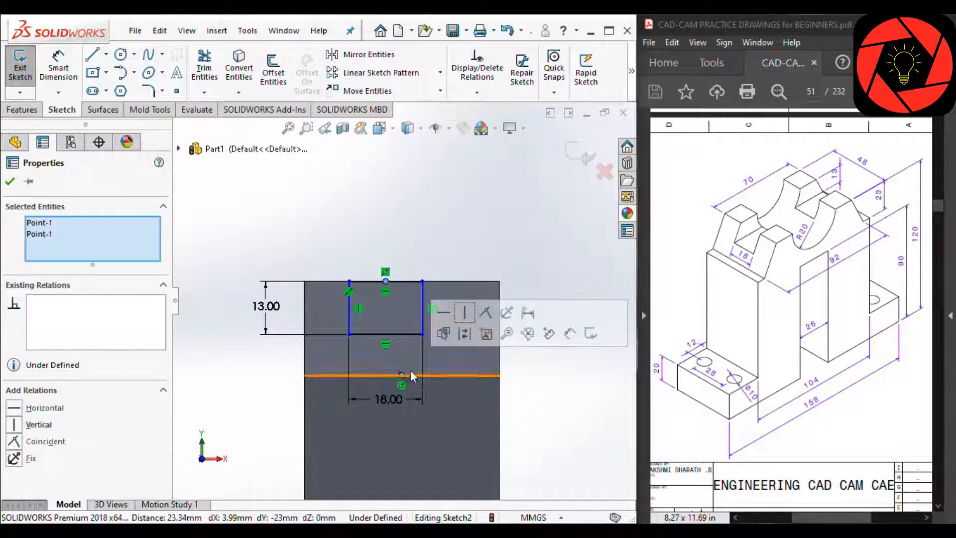
left_click(463, 313)
left_click(479, 217)
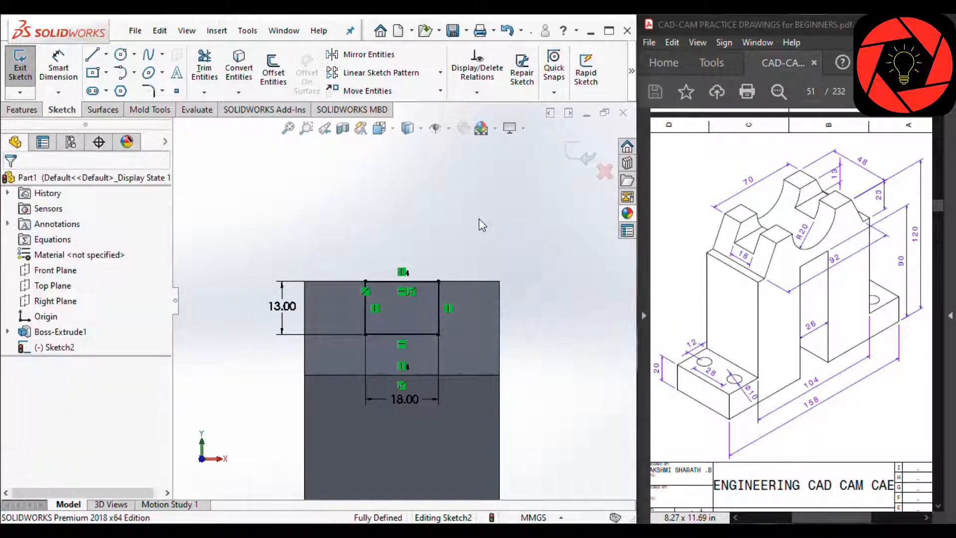
- Cut the 18 by 13 mm notch profile through the whole bracket with Extruded Cut set to Through All
left_click(40, 113)
left_click(204, 69)
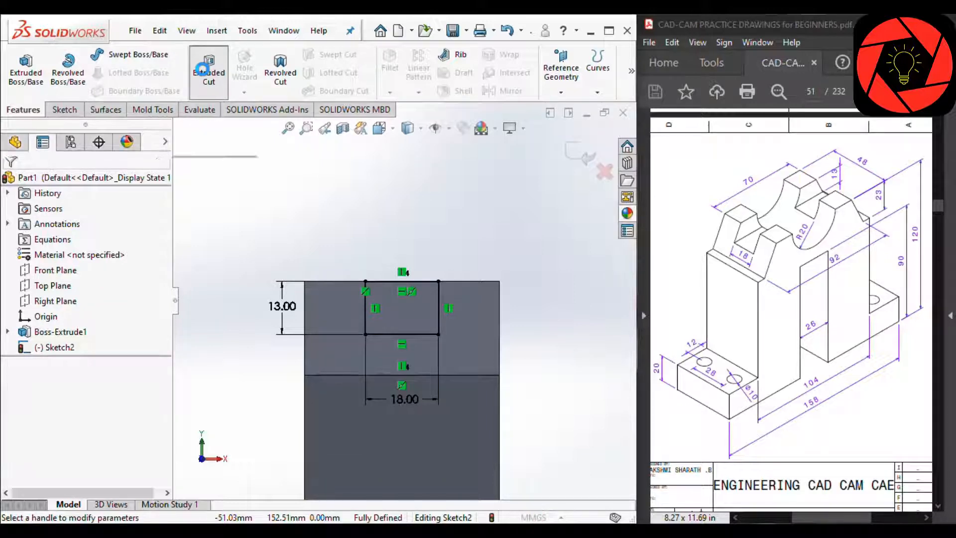
left_click(93, 266)
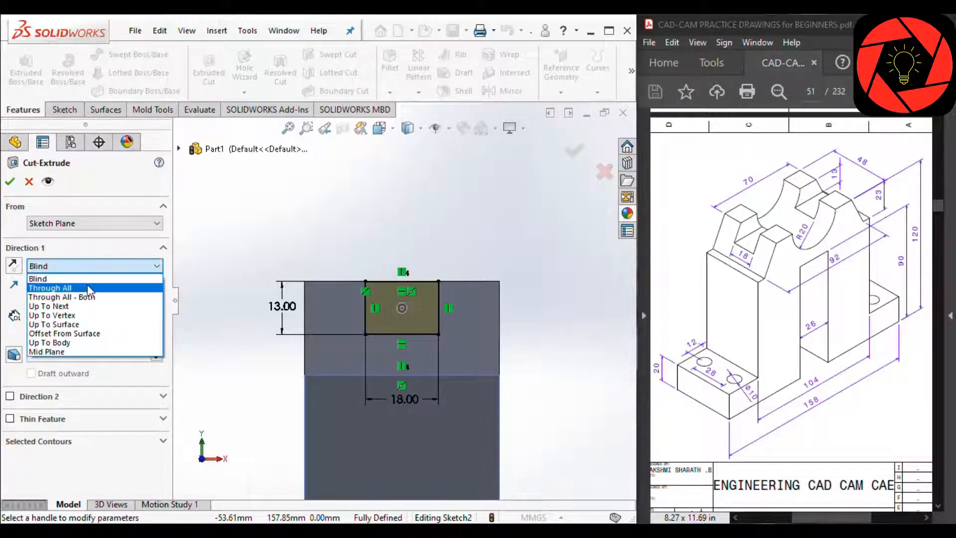
left_click(88, 286)
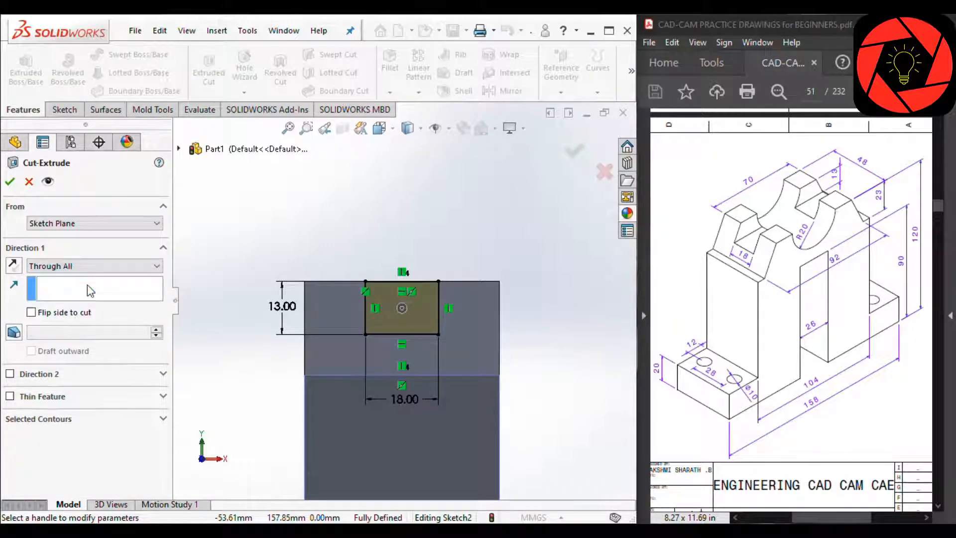
left_click(10, 187)
- Start a sketch on the top face of the base foot on the +Z side and view it face-on
scroll(537, 369, "up", 2)
middle_click_drag(537, 370, 475, 375)
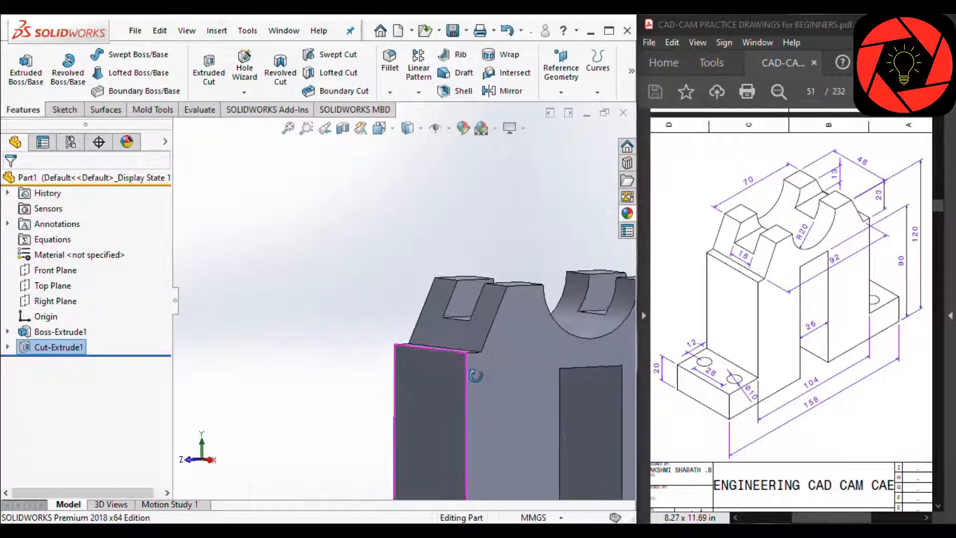
scroll(498, 370, "up", 4)
scroll(515, 365, "down", 3)
middle_click_drag(428, 331, 429, 374)
scroll(440, 377, "up", 2)
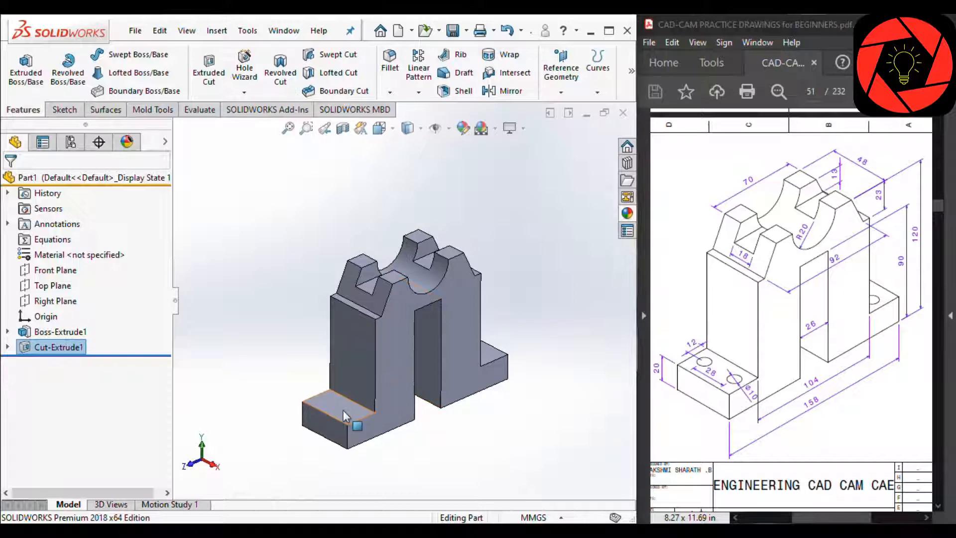
left_click(342, 411)
left_click(401, 368)
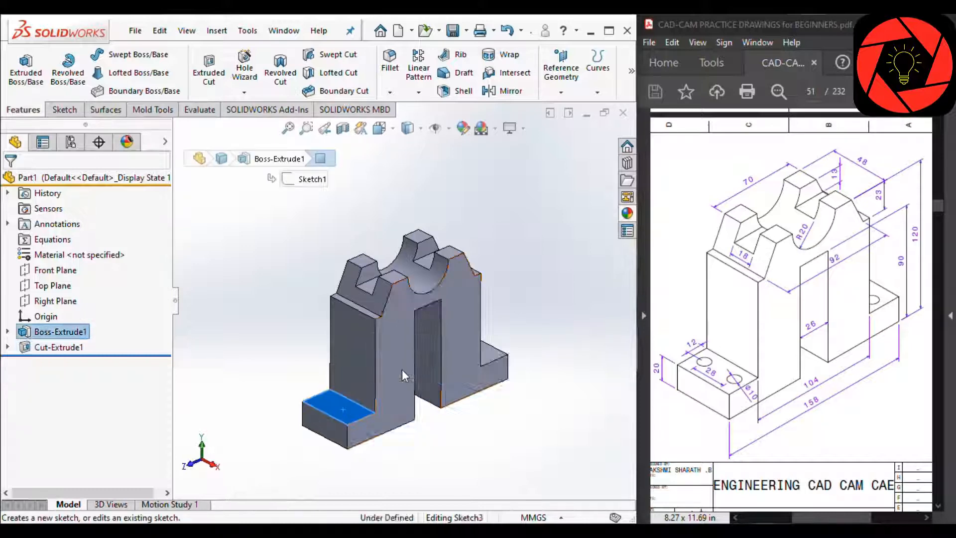
left_click(632, 73)
left_click(618, 133)
scroll(307, 324, "down", 3)
scroll(348, 279, "up", 2)
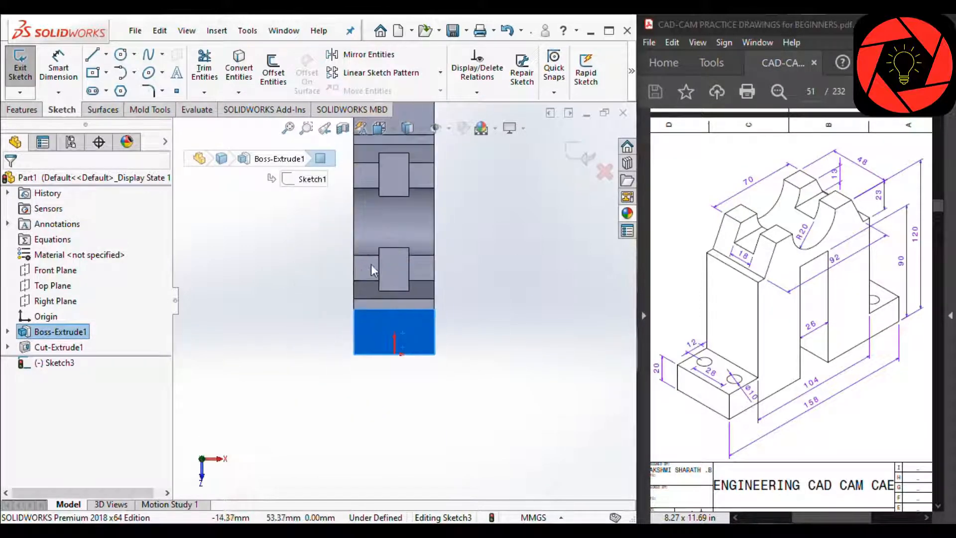
- Sketch two circles about 27.5 mm apart on the foot's top face, the one on the +X side about 13 mm in diameter
scroll(393, 258, "down", 4)
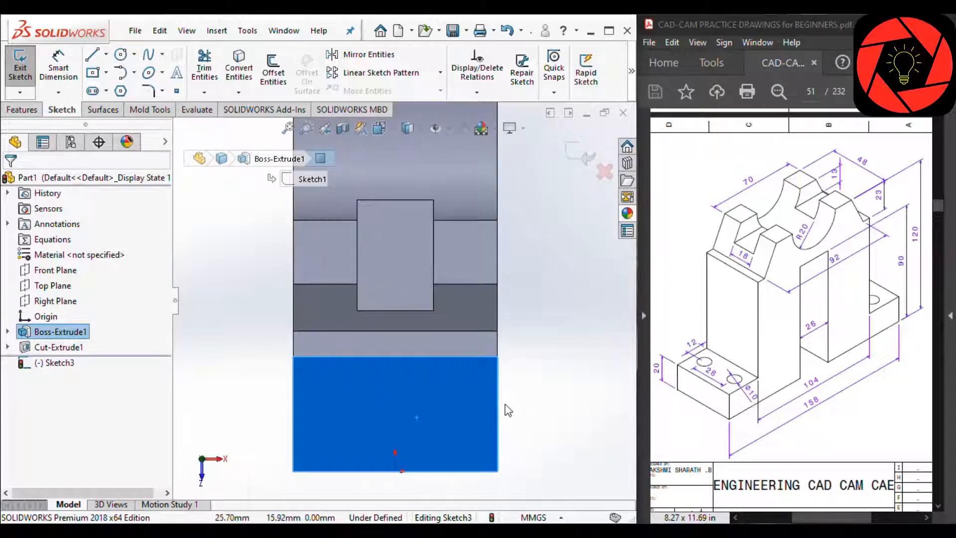
right_click_drag(505, 404, 545, 398)
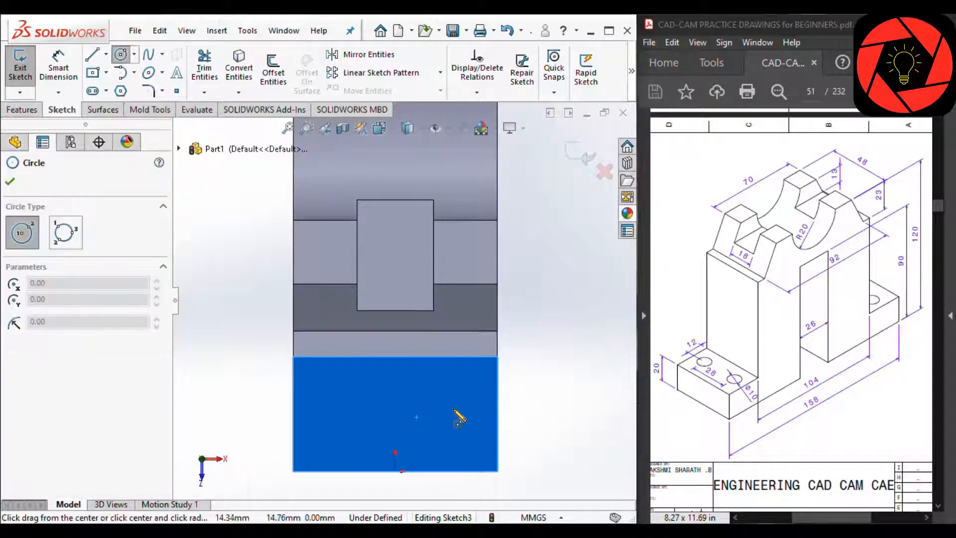
left_click(455, 409)
left_click(475, 428)
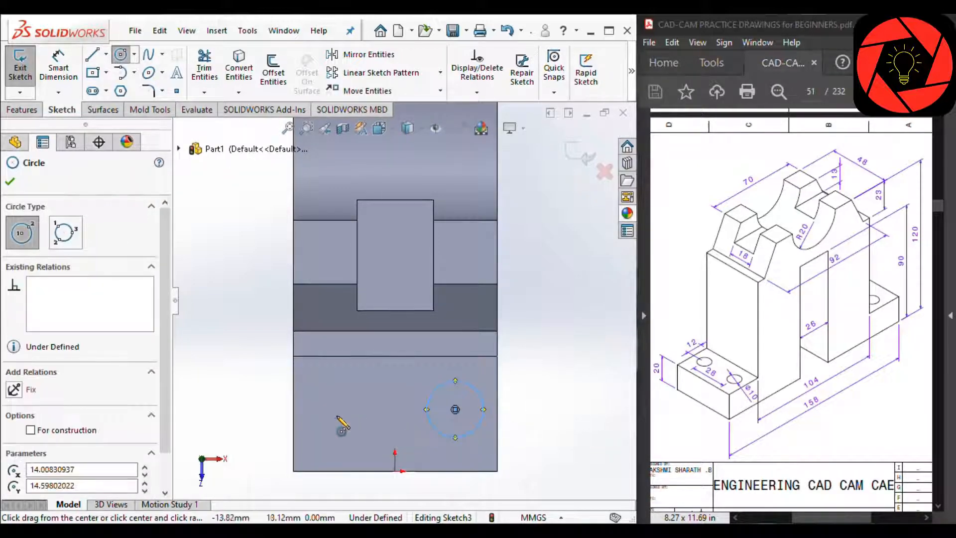
left_click(339, 409)
left_click(360, 432)
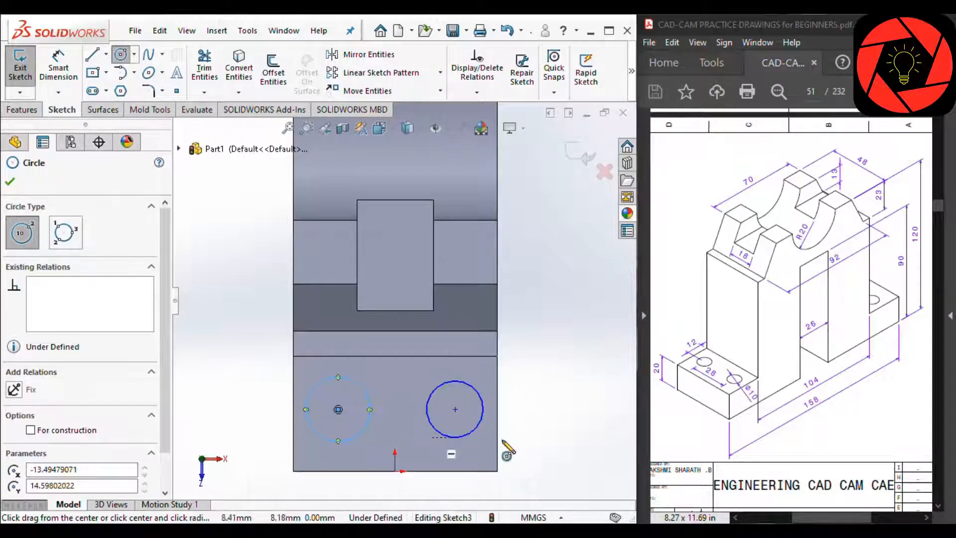
- Dimension the diameter of the circle on the +X side as 10 mm
right_click_drag(525, 441, 540, 326)
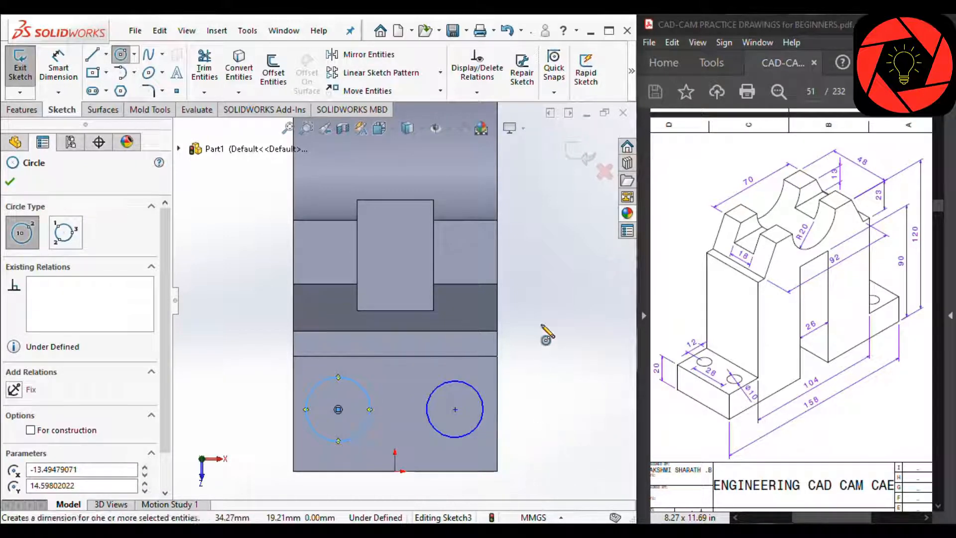
left_click(484, 415)
left_click(528, 453)
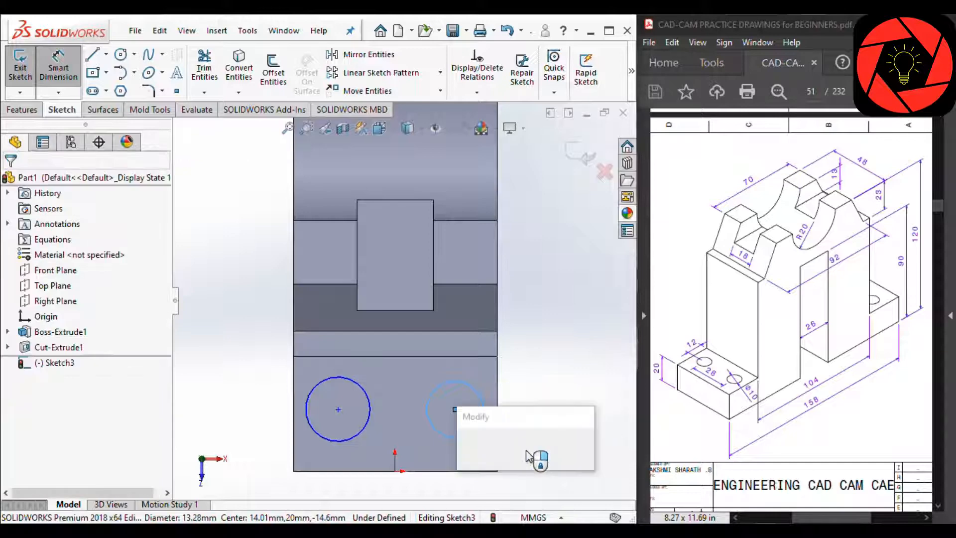
type("10")
key("Return")
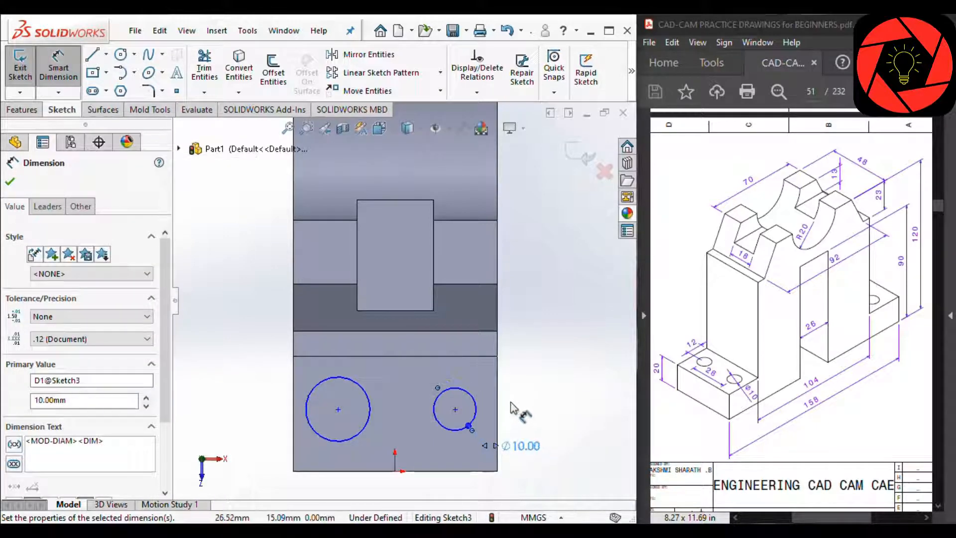
key("Escape")
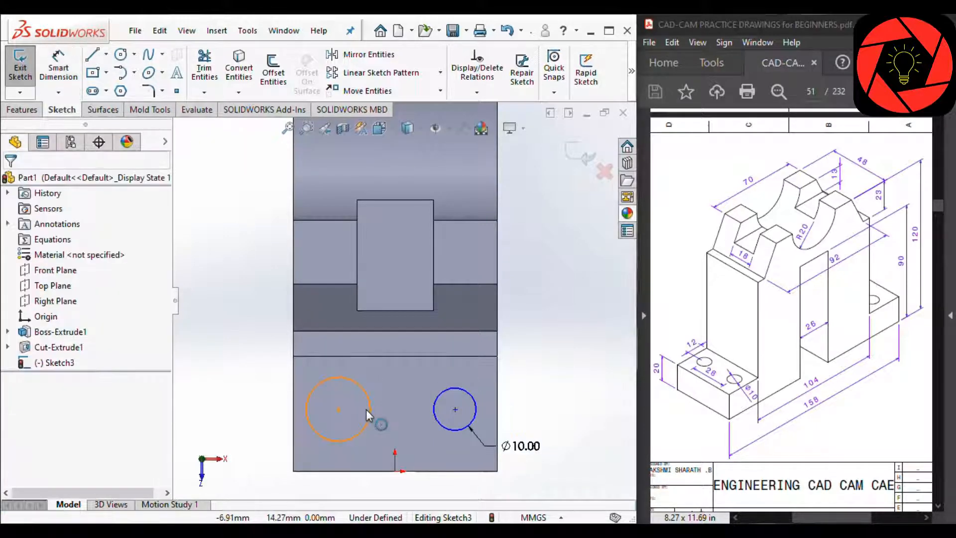
- Make the two circles the same size with an Equal relation
left_click(432, 408, "ctrl")
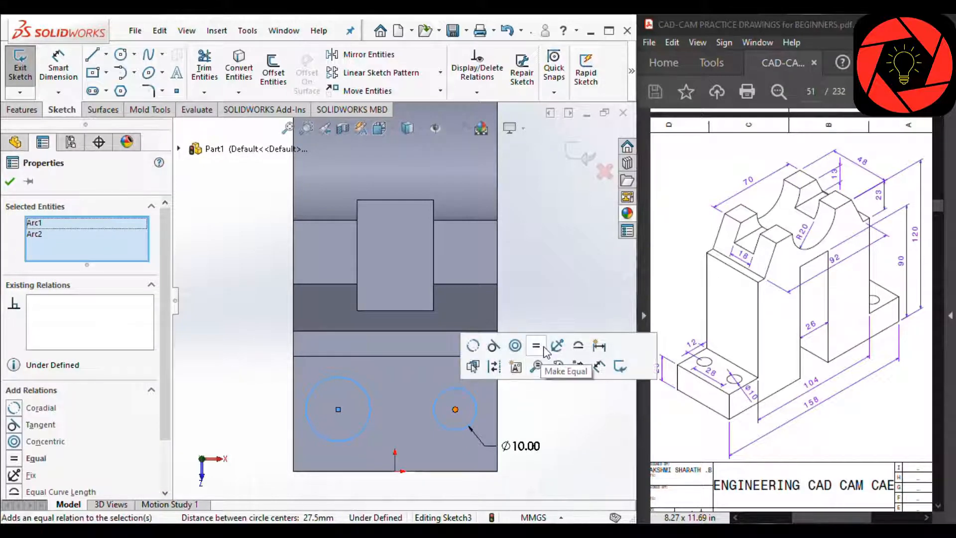
left_click(544, 348)
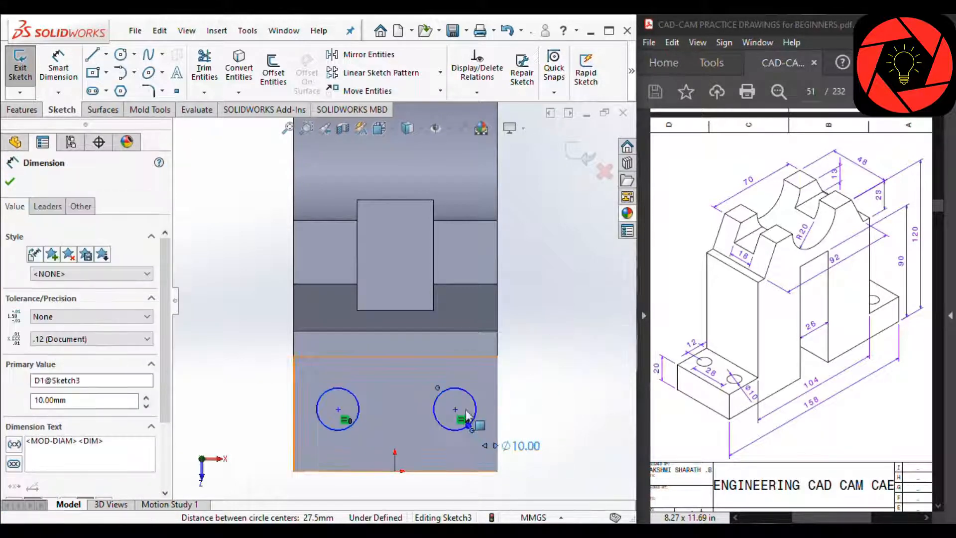
left_click(542, 384)
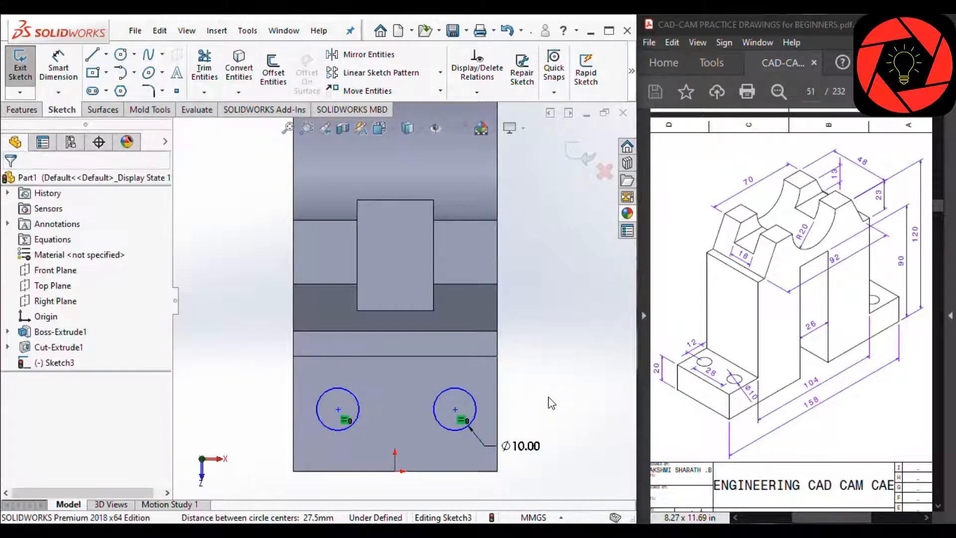
- Dimension the distance between the two circle centers as 28 mm
left_click(338, 409)
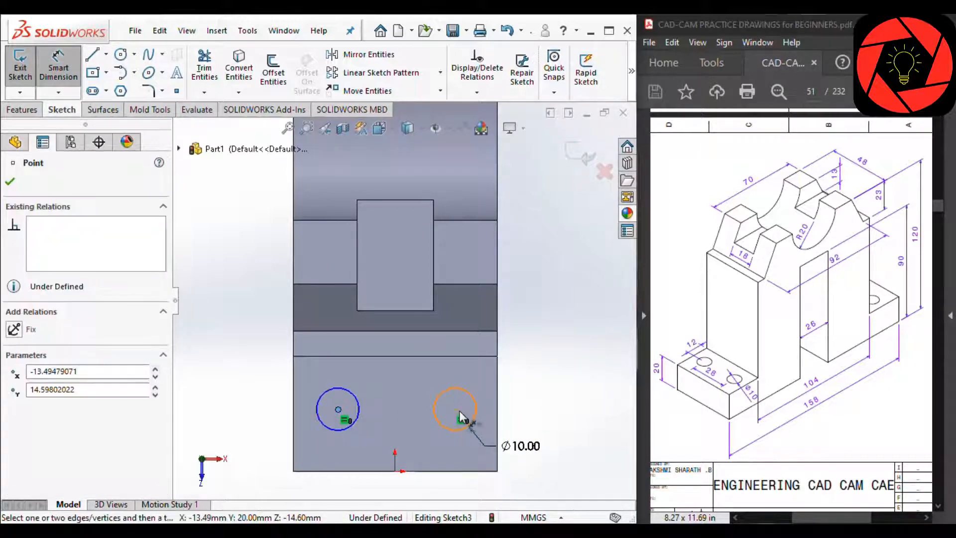
left_click(455, 409)
left_click(393, 442)
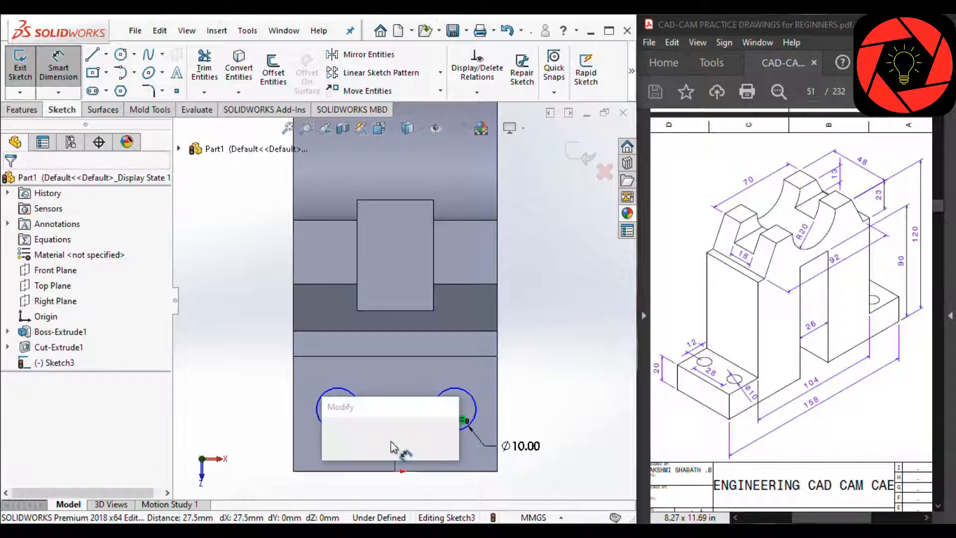
type("28")
key("Return")
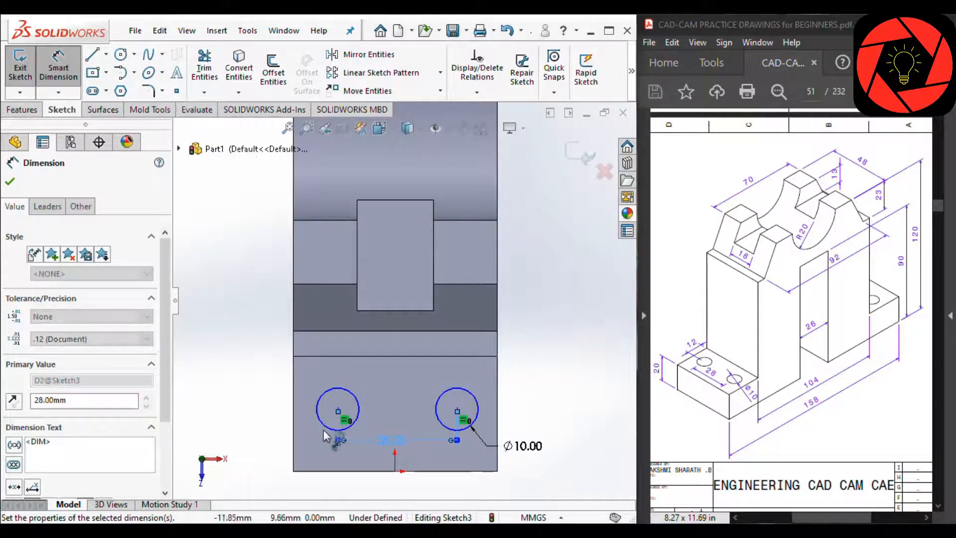
- Dimension the center of the circle on the -X side 12 mm from the foot face's inner edge
mouse_move(338, 410)
left_mouse_down()
mouse_move(327, 381)
mouse_move(331, 407)
mouse_move(342, 409)
left_mouse_up()
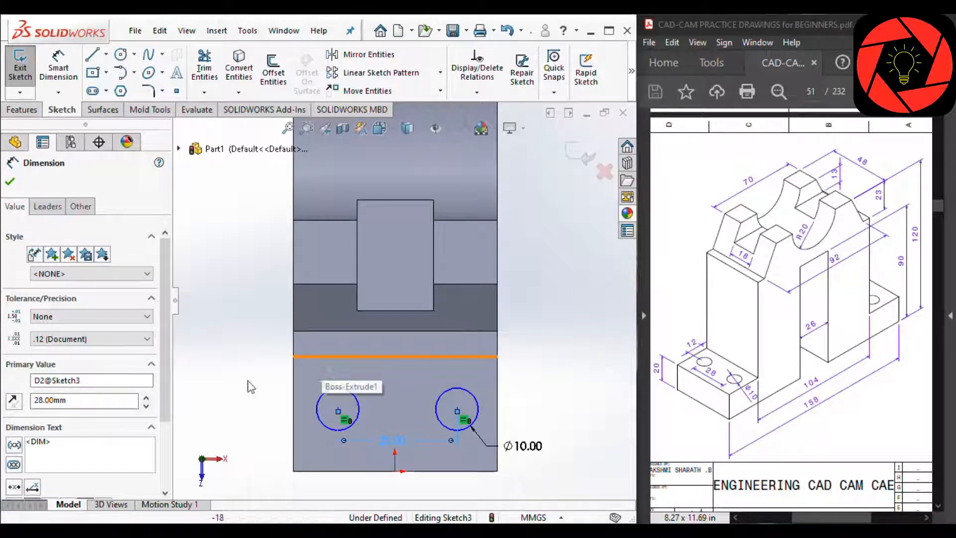
right_click_drag(248, 380, 261, 279)
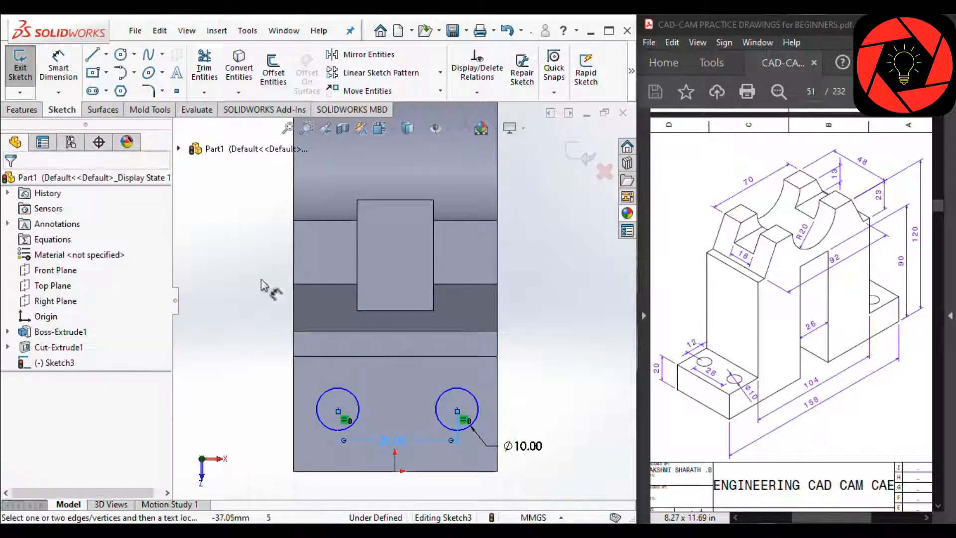
left_click(328, 356)
left_click(338, 409)
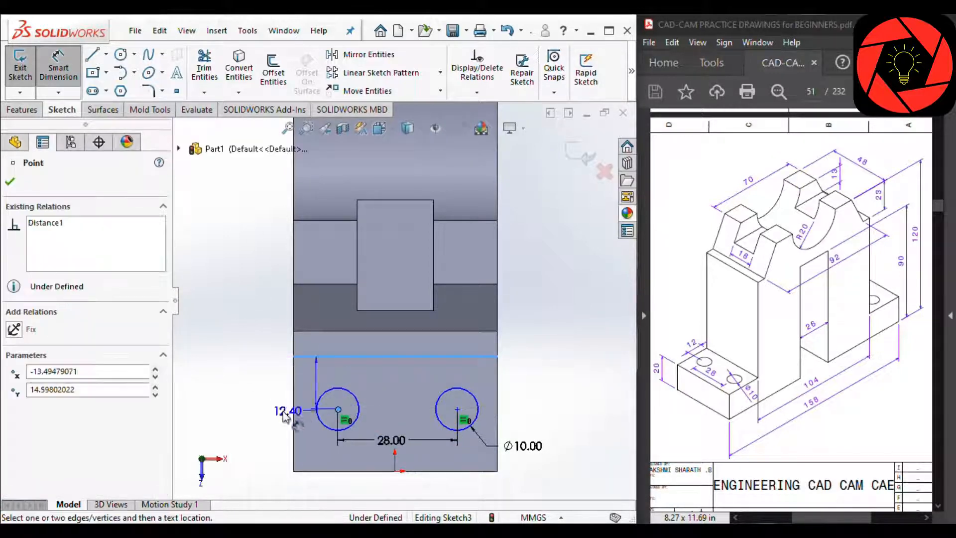
left_click(264, 385)
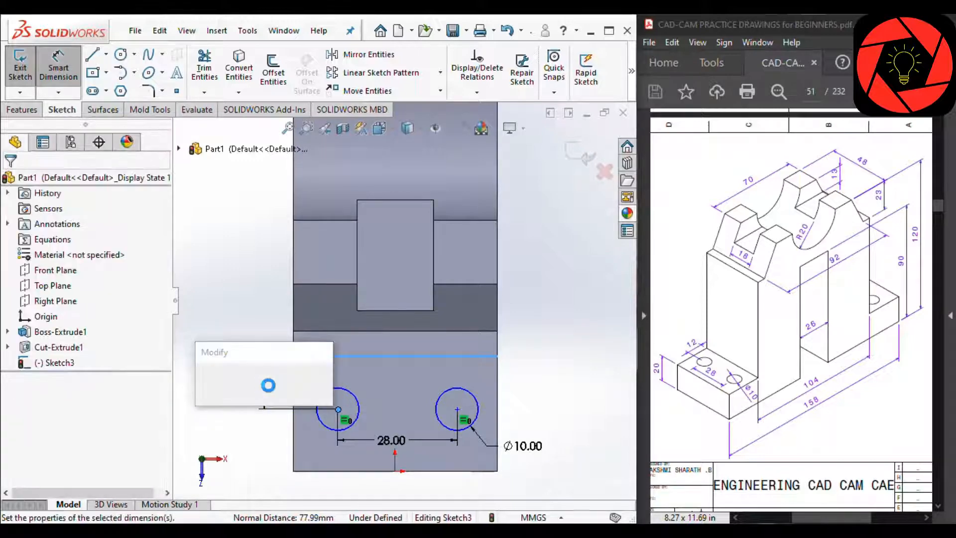
type("12.00mm")
key("Return")
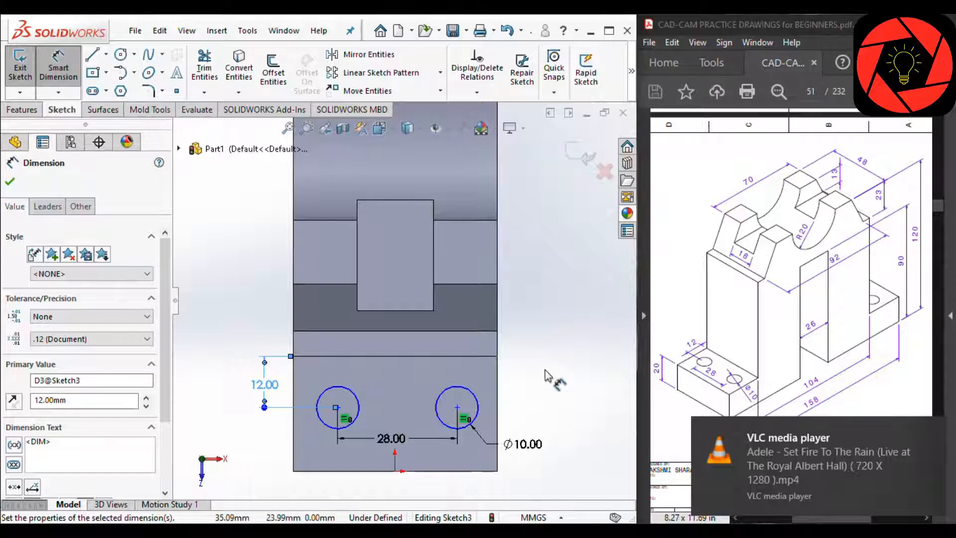
- Align the two circle centers with a Horizontal relation
scroll(552, 380, "up", 2)
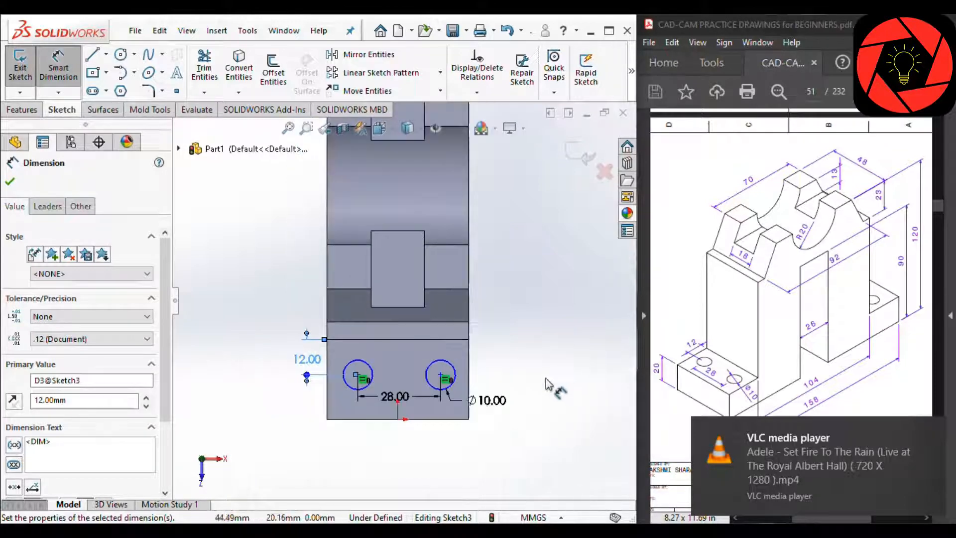
scroll(509, 402, "down", 1)
scroll(327, 318, "down", 1)
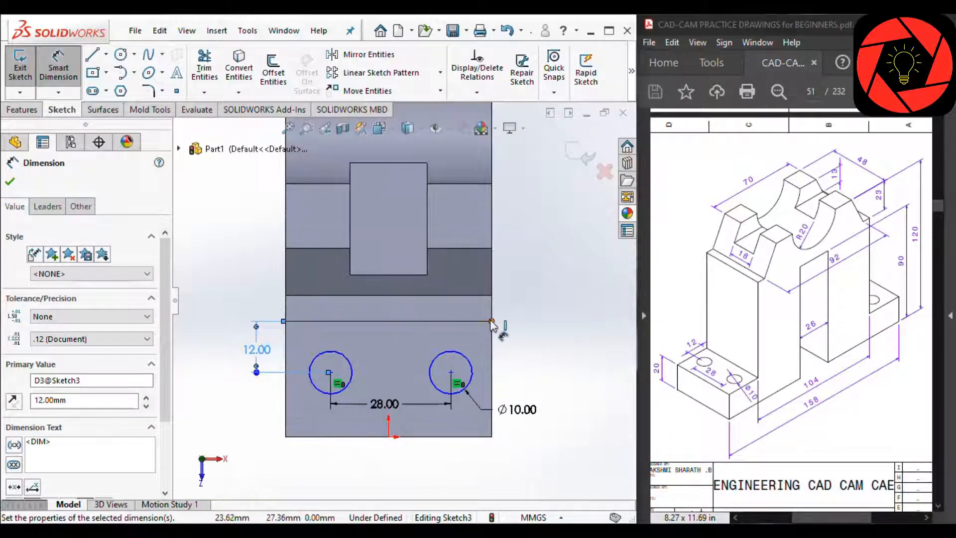
key("Escape")
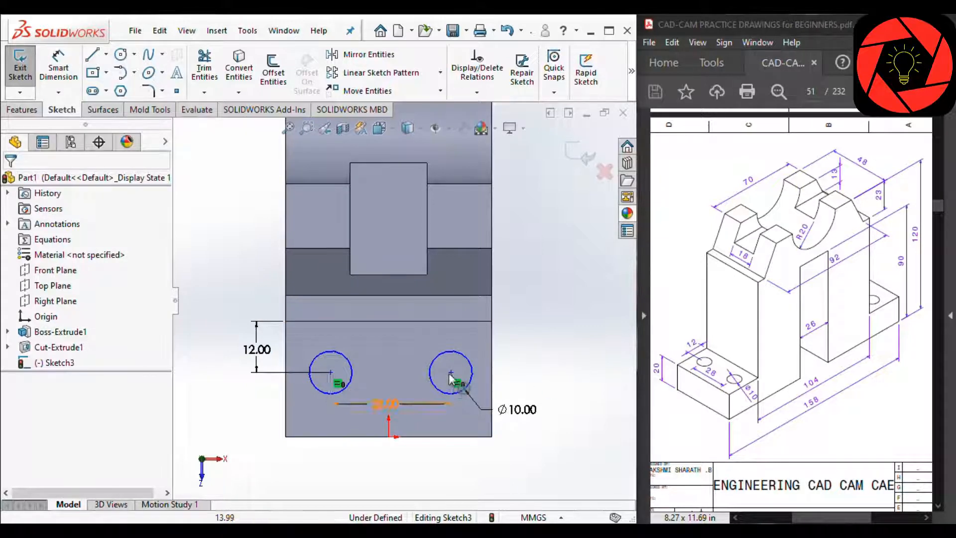
mouse_move(451, 377)
left_mouse_down()
mouse_move(461, 384)
mouse_move(444, 333)
mouse_move(455, 380)
left_mouse_up()
left_click(331, 373, "ctrl")
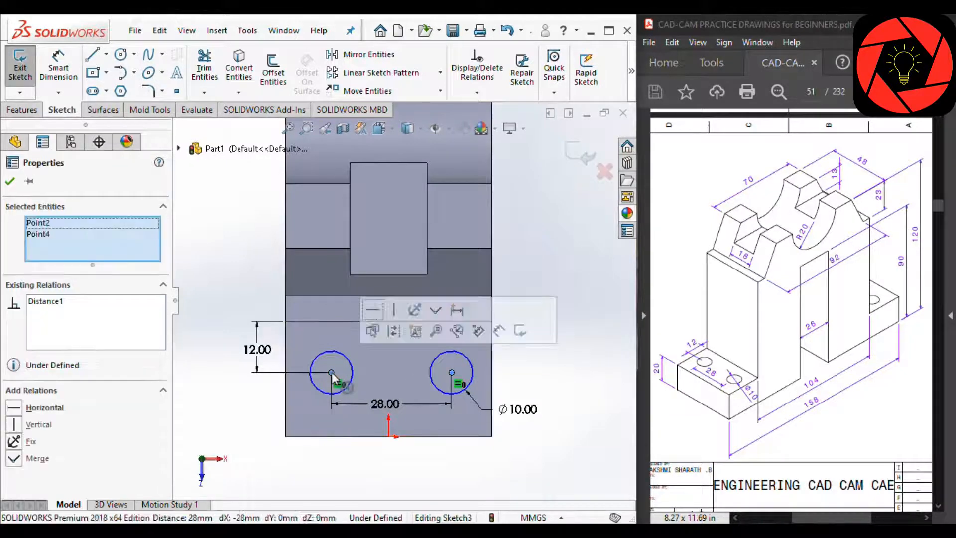
left_click(373, 310)
left_click(542, 375)
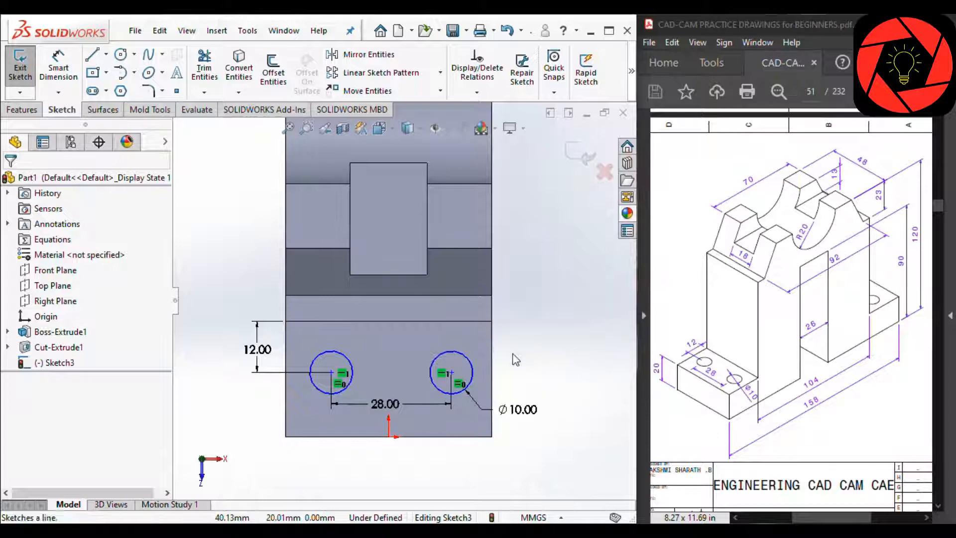
key("l")
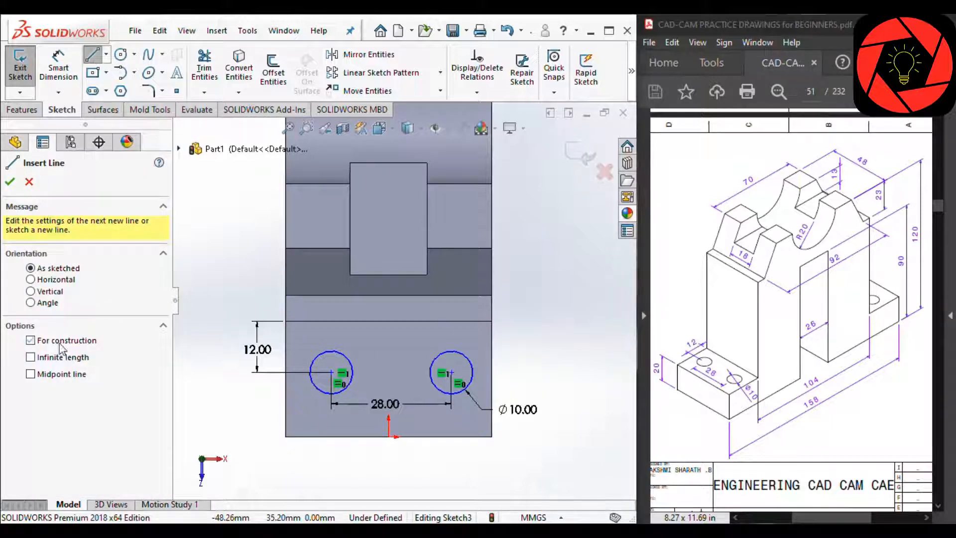
left_click(331, 372)
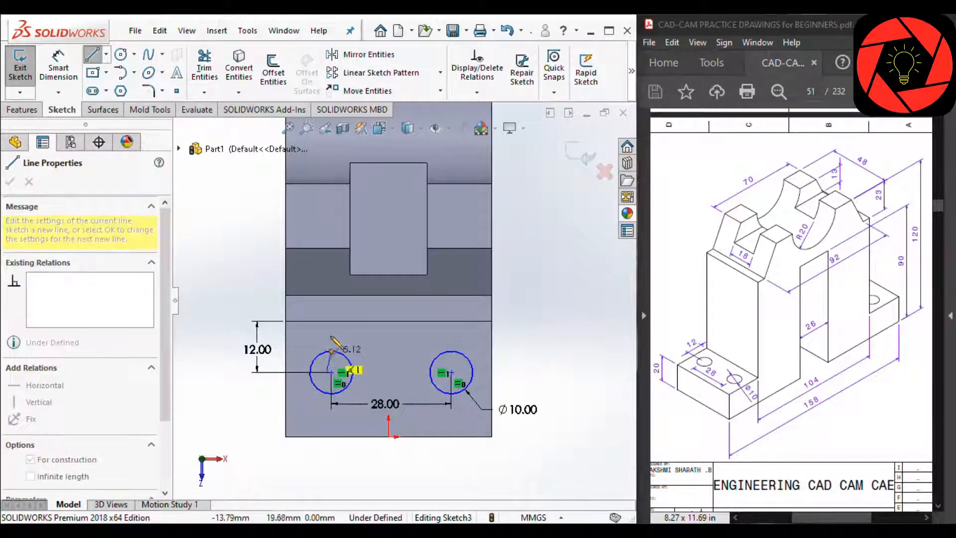
key("Escape")
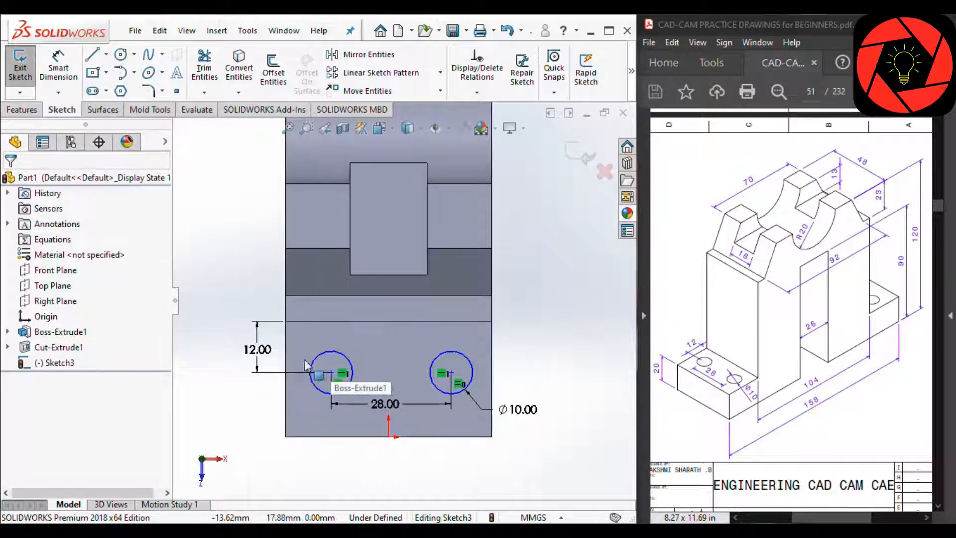
- Draw a construction line joining the centers of the two circles
key("l")
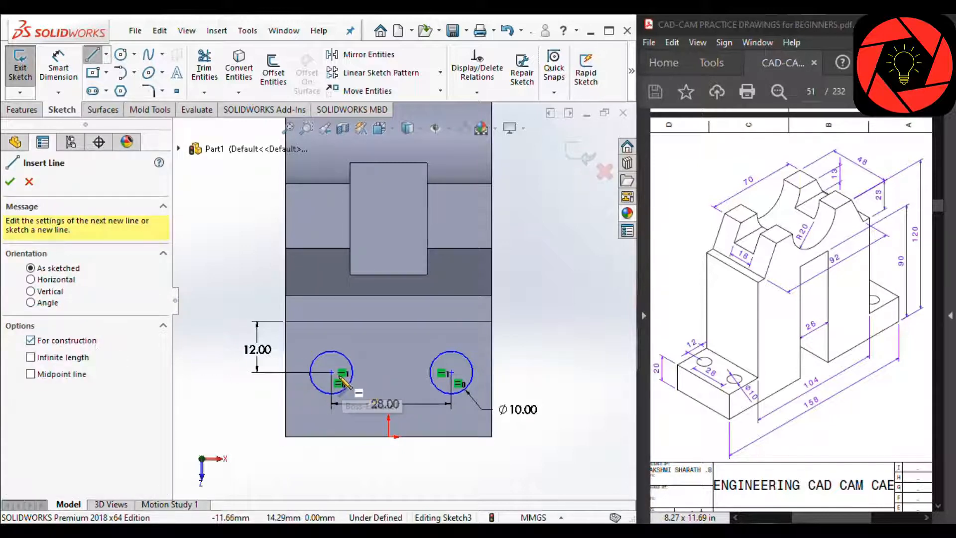
left_click(331, 372)
left_click(451, 373)
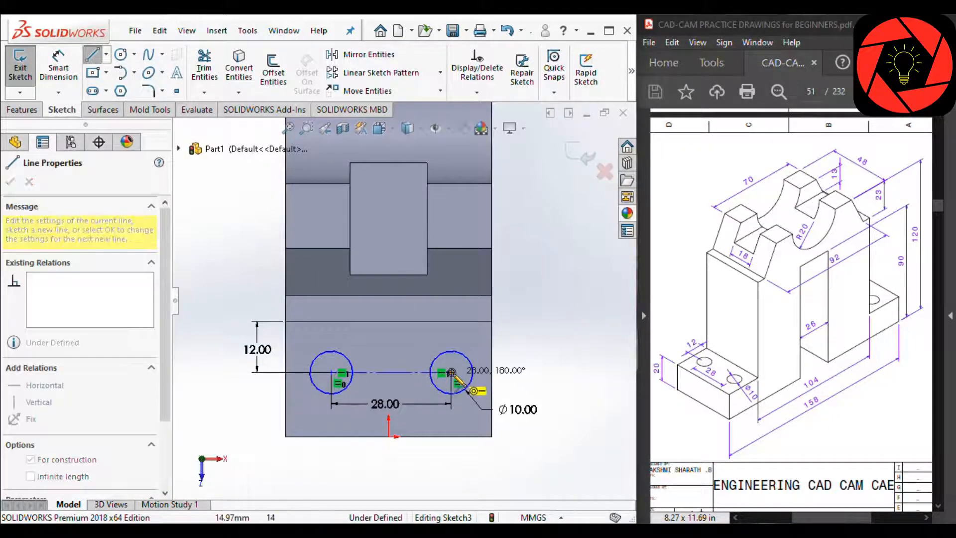
key("Escape")
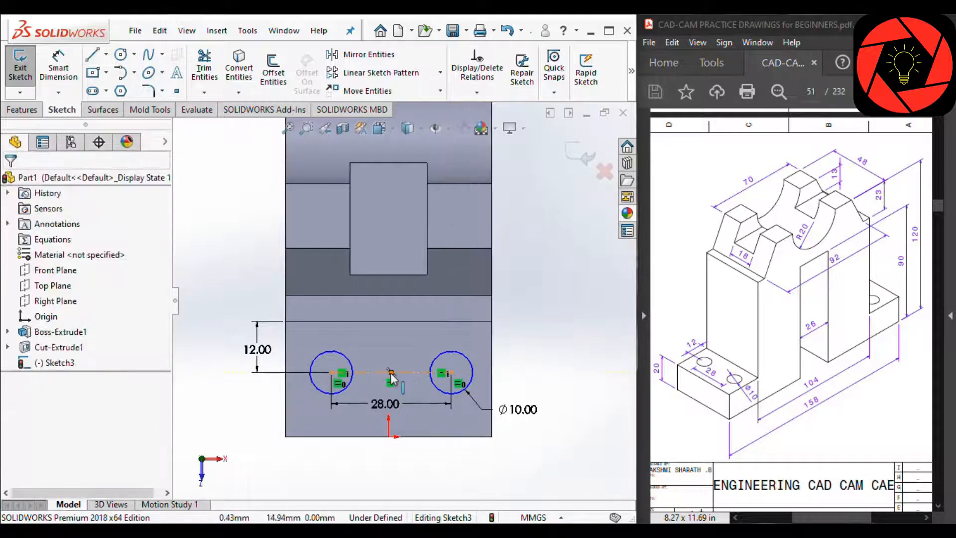
- Center the hole pair with a Vertical relation between the construction line's midpoint and the origin
left_click(390, 373)
scroll(402, 299, "up", 2)
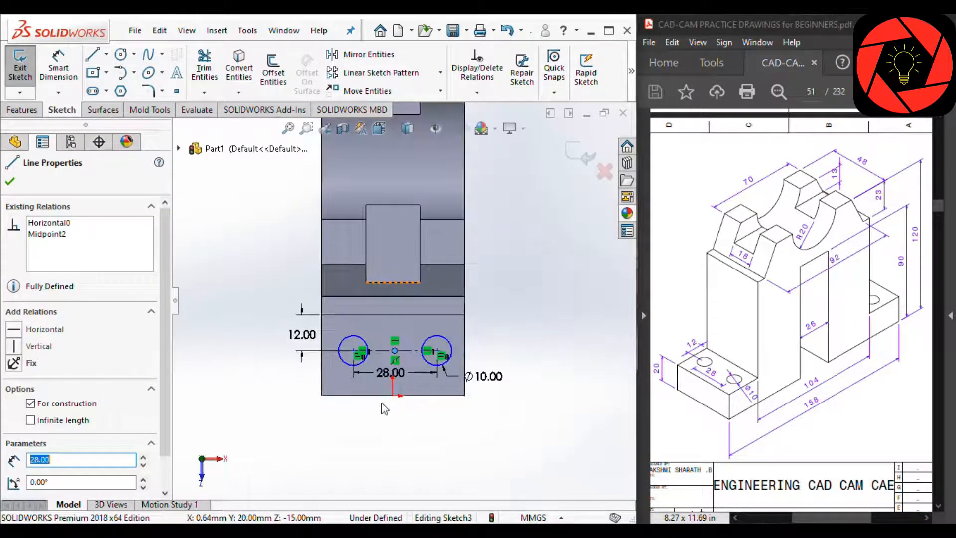
scroll(385, 408, "down", 2)
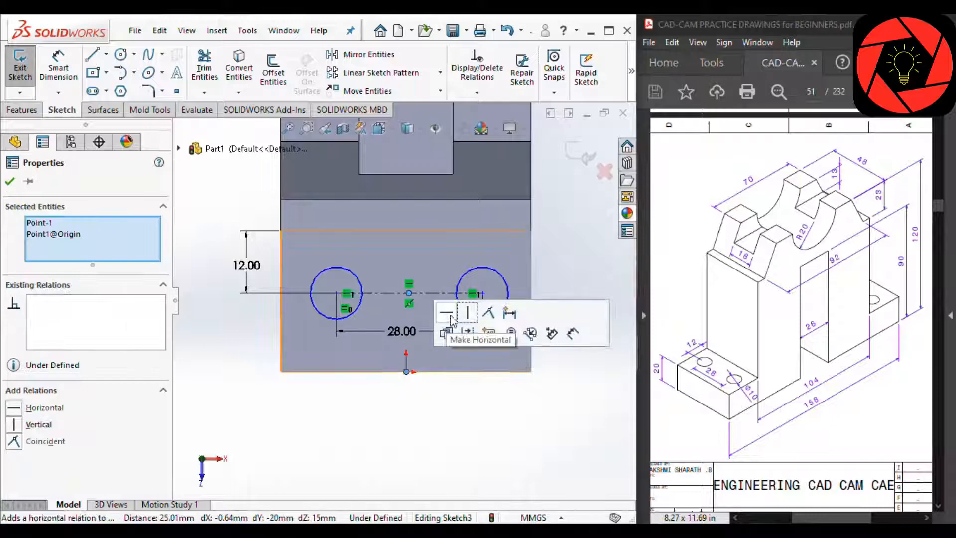
left_click(451, 327)
left_click(468, 428)
- Cut-extrude the two 10 mm circles through the base foot with the Through All - Both end condition
scroll(468, 428, "up", 2)
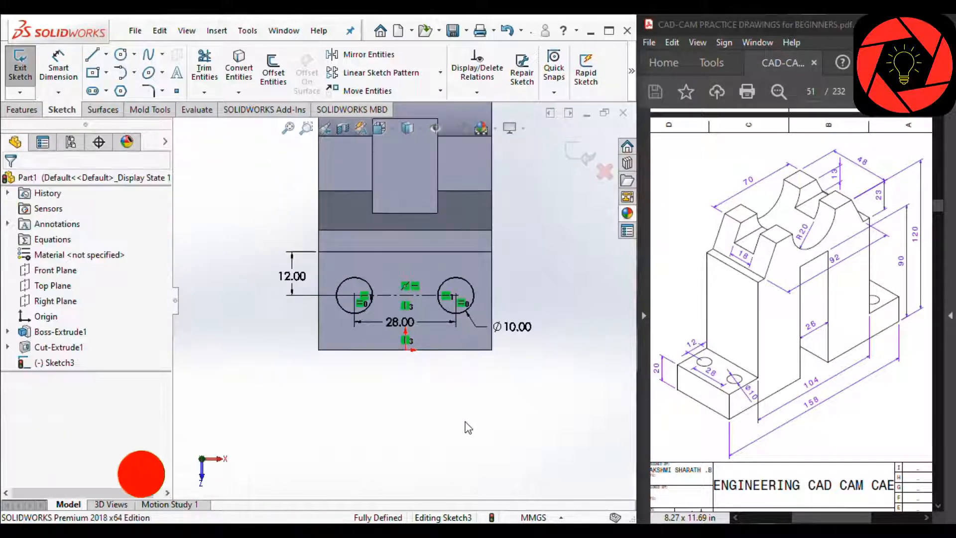
scroll(419, 230, "up", 2)
scroll(419, 231, "down", 1)
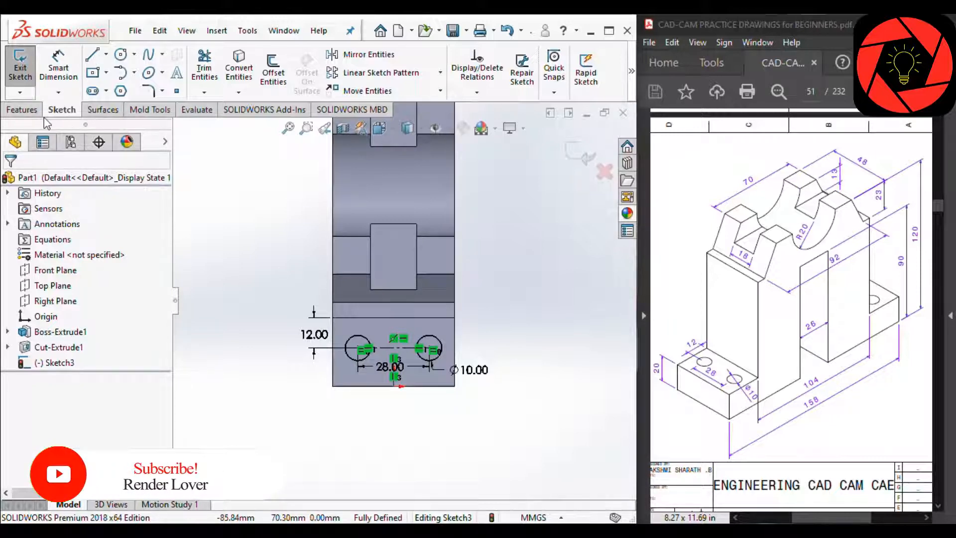
left_click(21, 109)
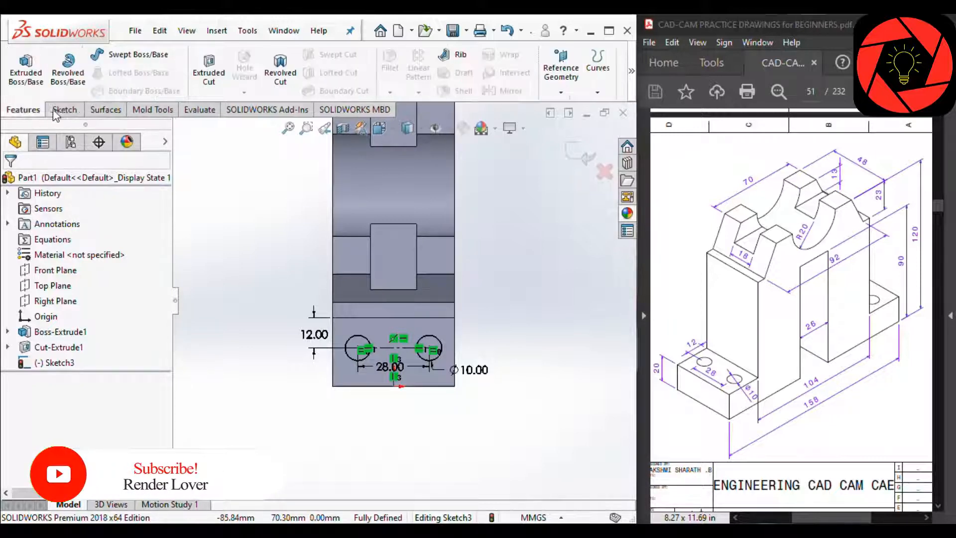
left_click(204, 72)
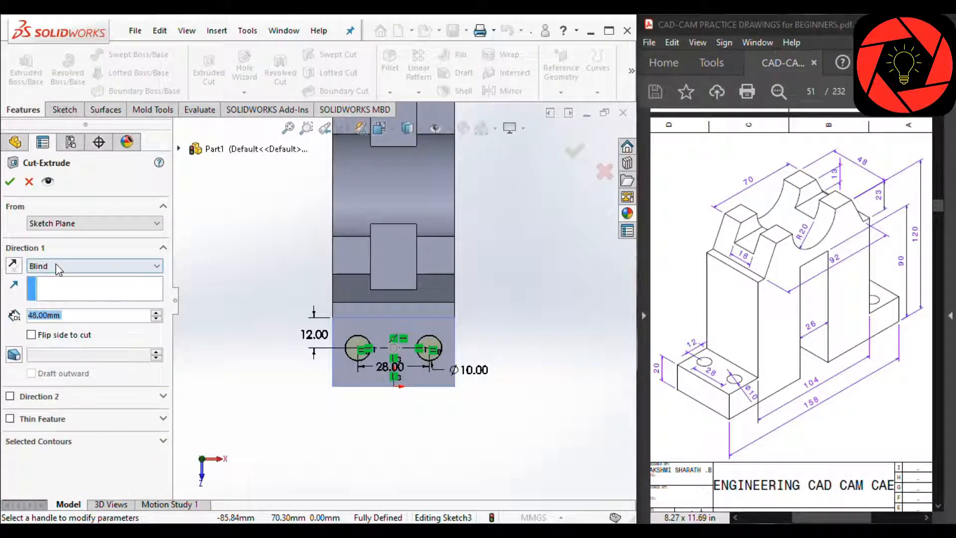
scroll(59, 269, "down", 1)
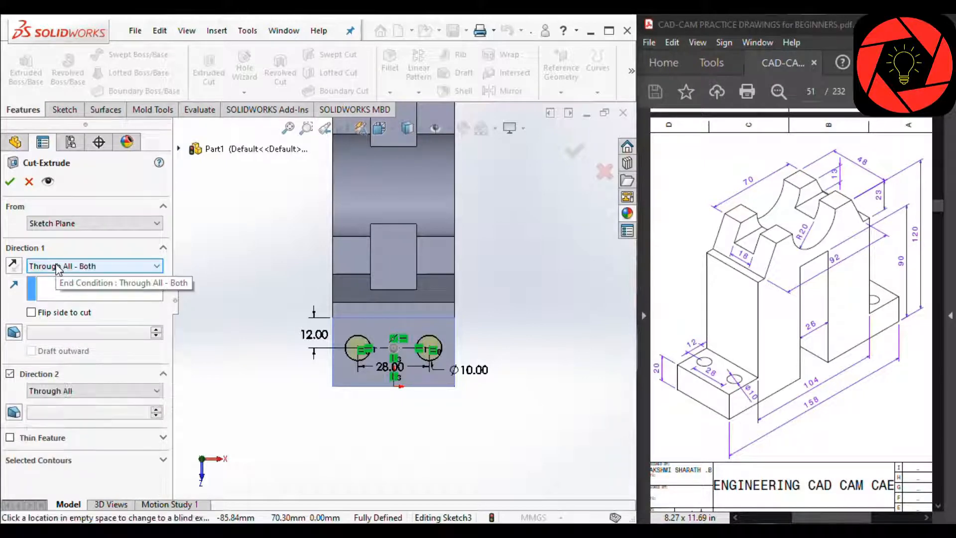
key("Return")
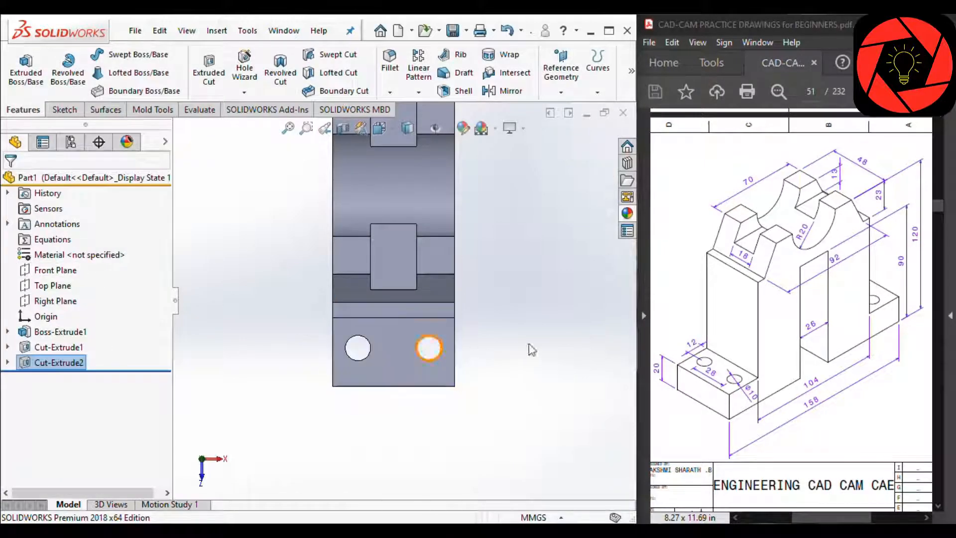
- Create a mid-plane reference plane between the outer vertical faces of the bracket's two legs
middle_click_drag(529, 348, 439, 350)
scroll(440, 350, "down", 5)
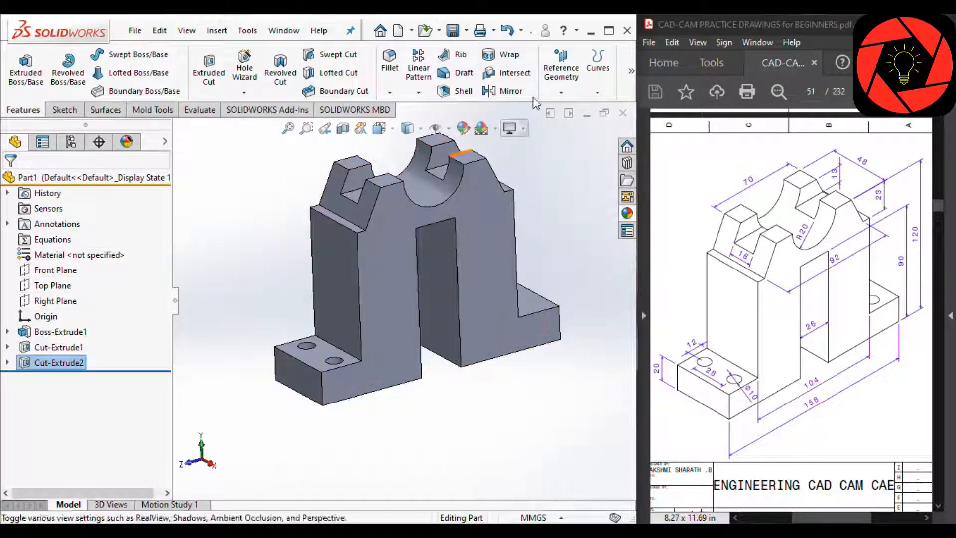
left_click(561, 75)
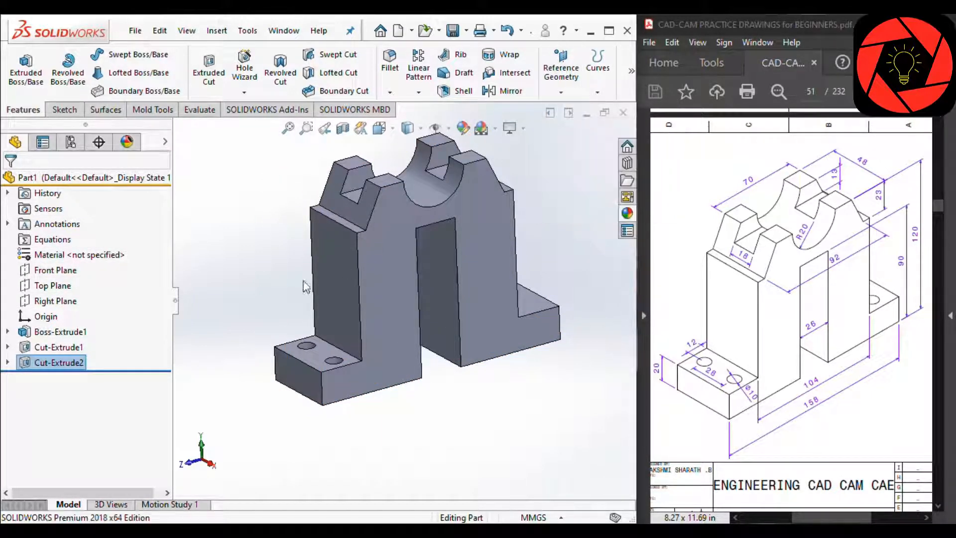
left_click(333, 292)
middle_click_drag(326, 294, 267, 305)
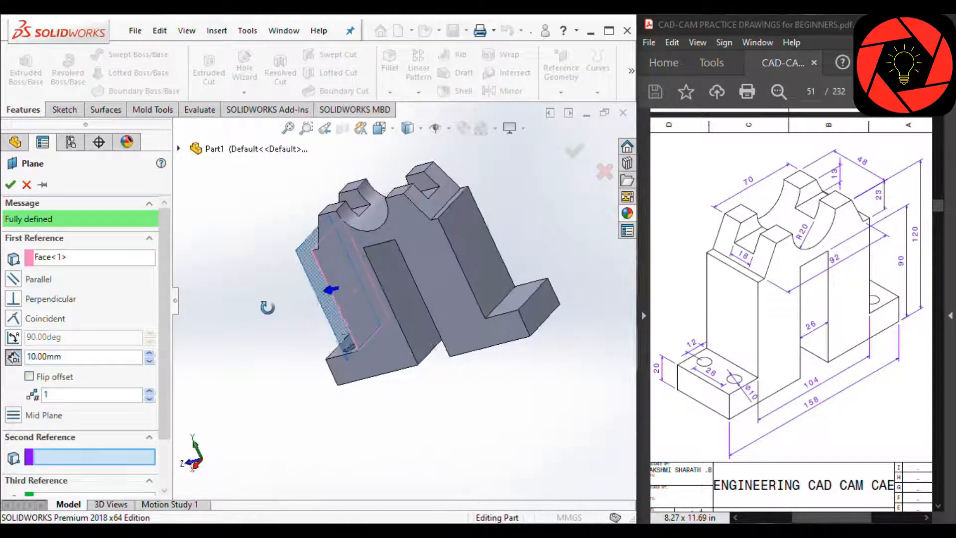
left_click(464, 244)
middle_click_drag(470, 251, 543, 184)
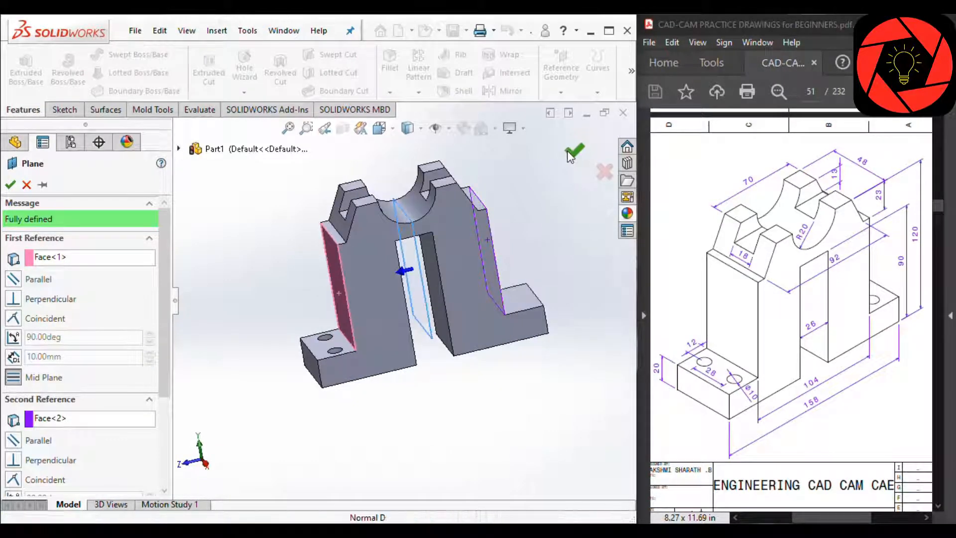
left_click(572, 150)
- Mirror the two-hole cut about the new mid-plane onto the opposite base foot
left_click(506, 91)
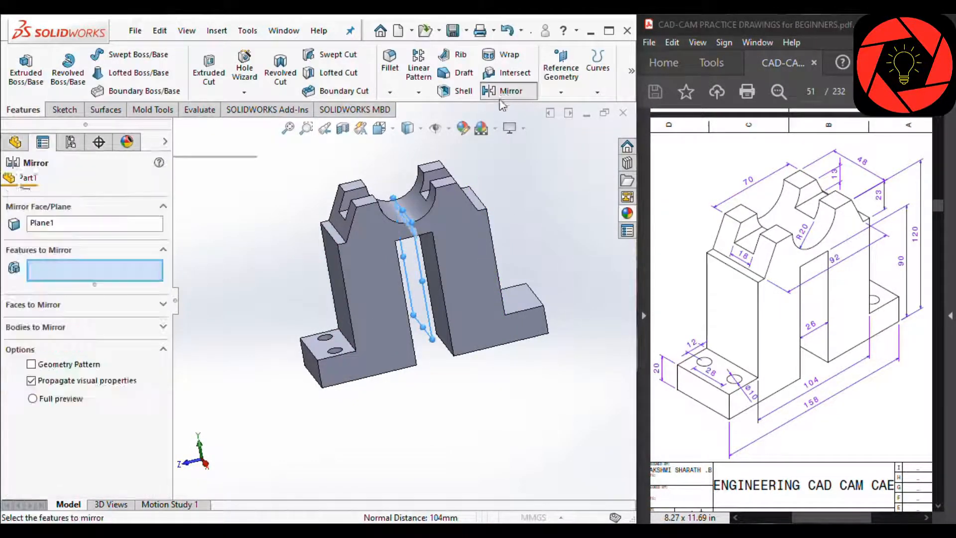
scroll(339, 337, "down", 4)
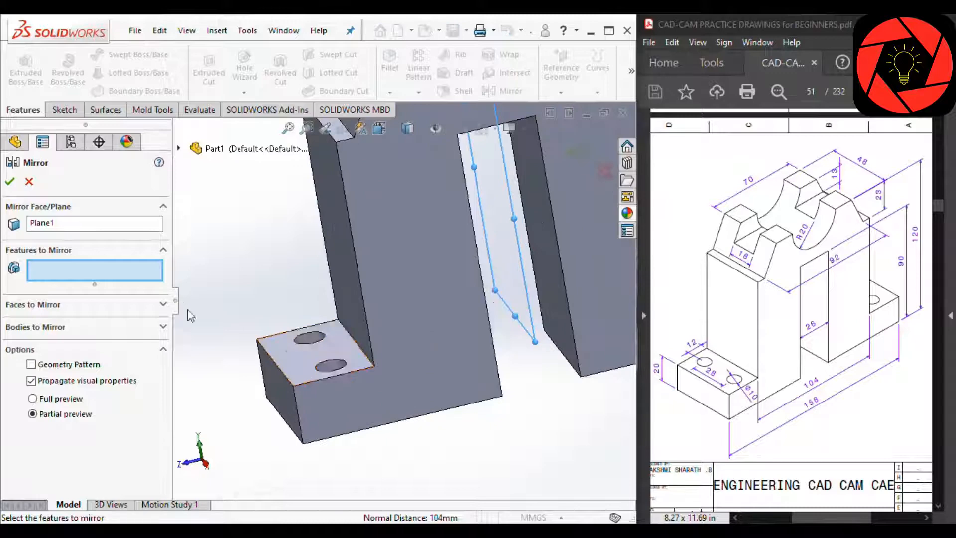
left_click(318, 335)
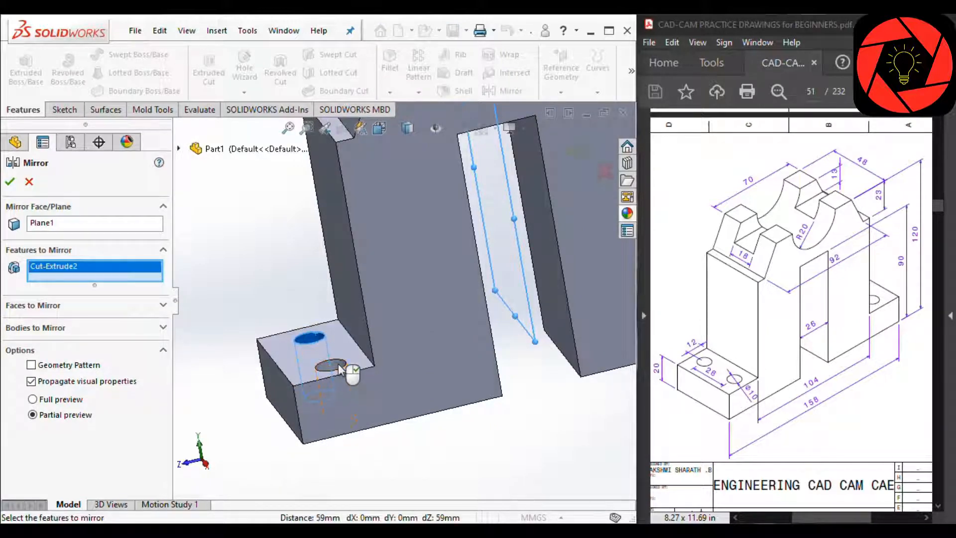
scroll(351, 394, "up", 5)
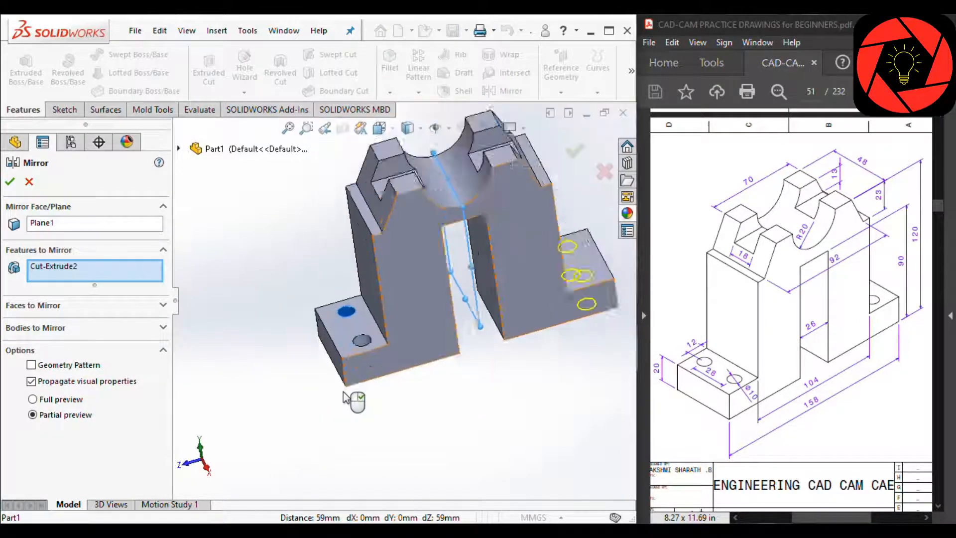
scroll(343, 394, "up", 3)
left_click(575, 150)
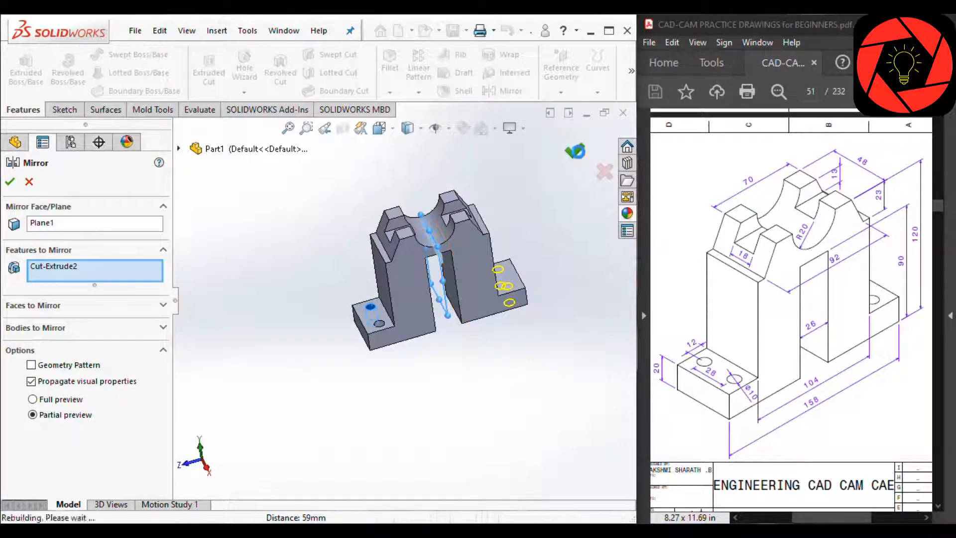
- Hide the mid-plane in the model
middle_click_drag(528, 231, 452, 298)
left_click(390, 290)
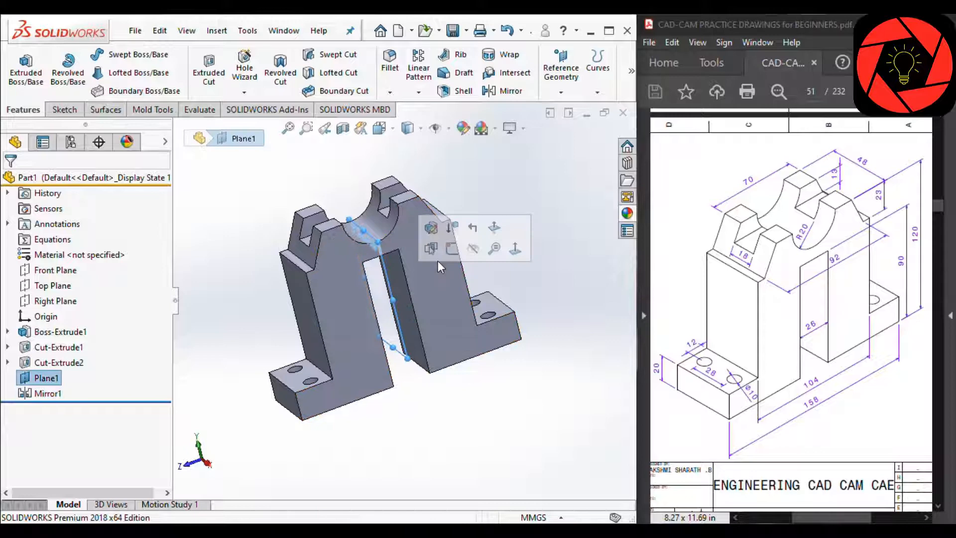
left_click(473, 249)
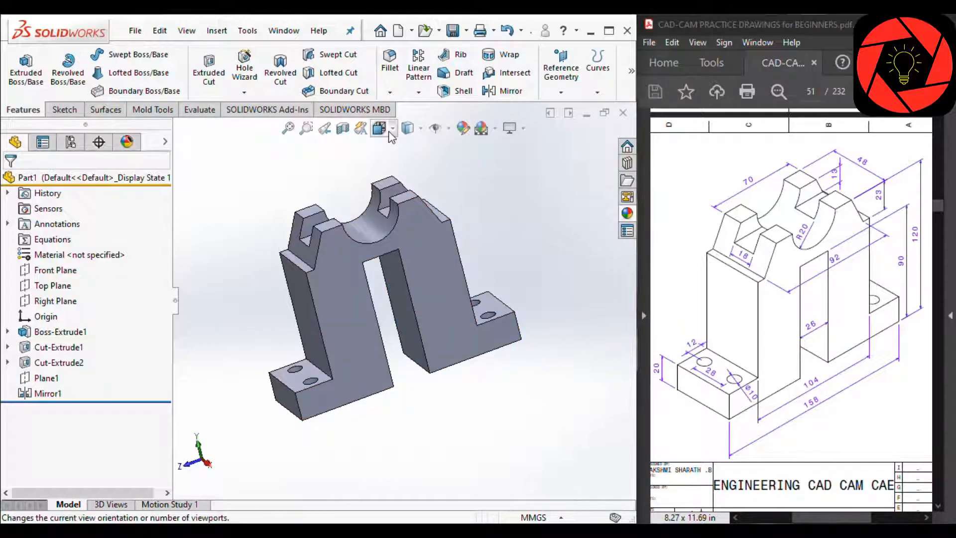
- Set the bracket to the Isometric view and turn on Show Feature Dimensions for its annotations
left_click(389, 133)
left_click(458, 168)
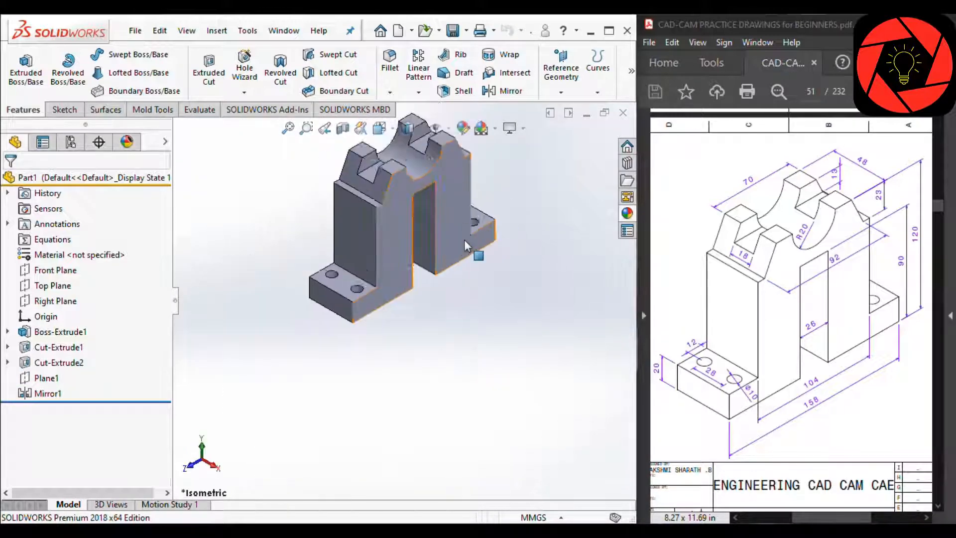
scroll(265, 320, "down", 1)
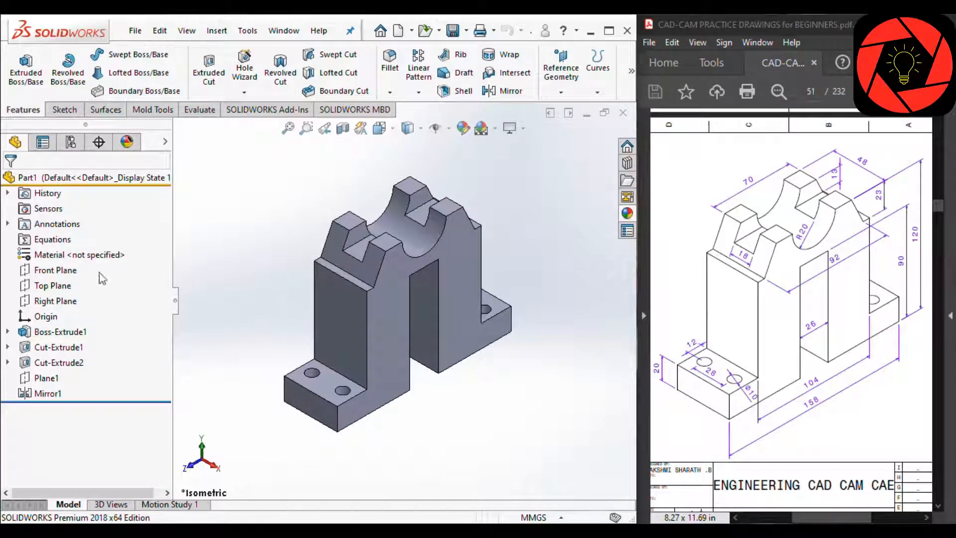
right_click(44, 227)
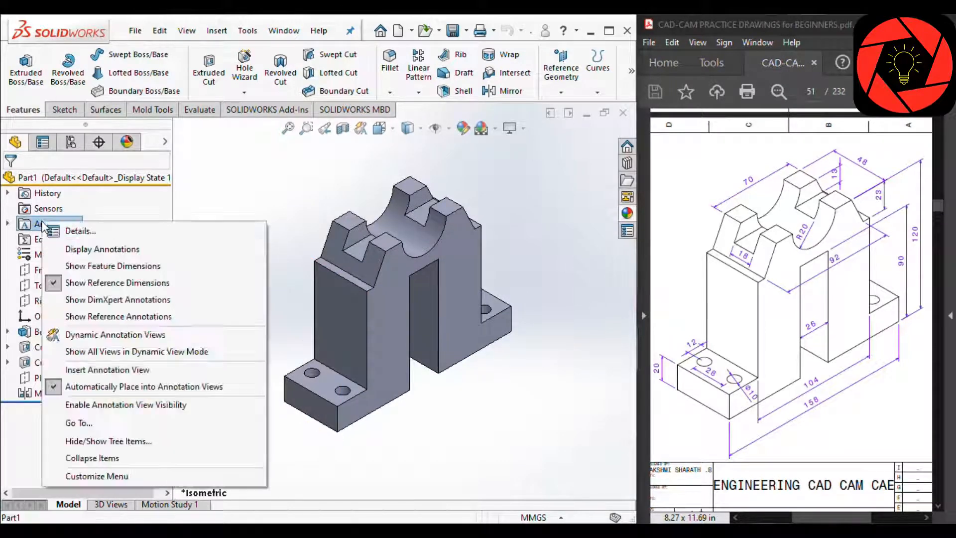
left_click(99, 265)
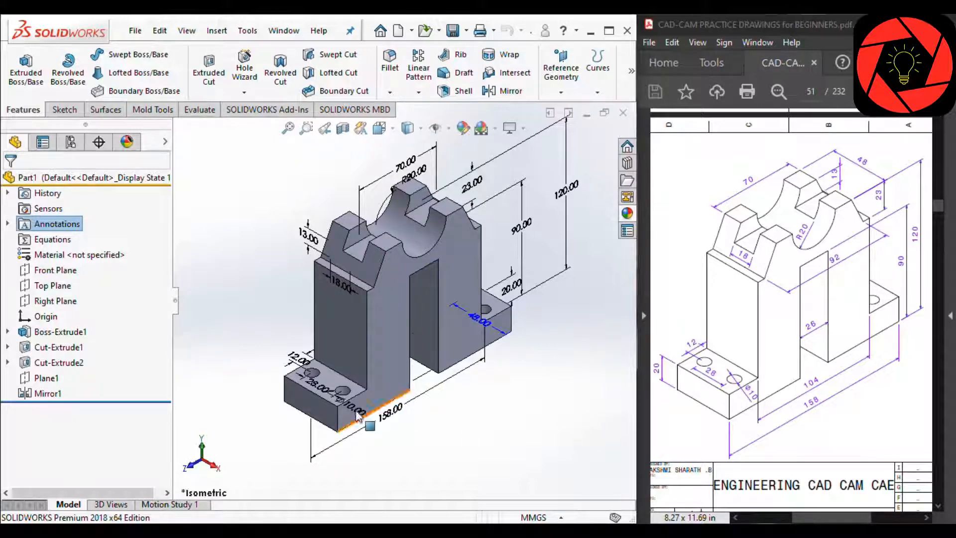
- Move the 28 mm hole-spacing dimension off the base foot and the R20 dimension clear of the top notch, keeping the whole bracket in view
left_click_drag(315, 384, 279, 421)
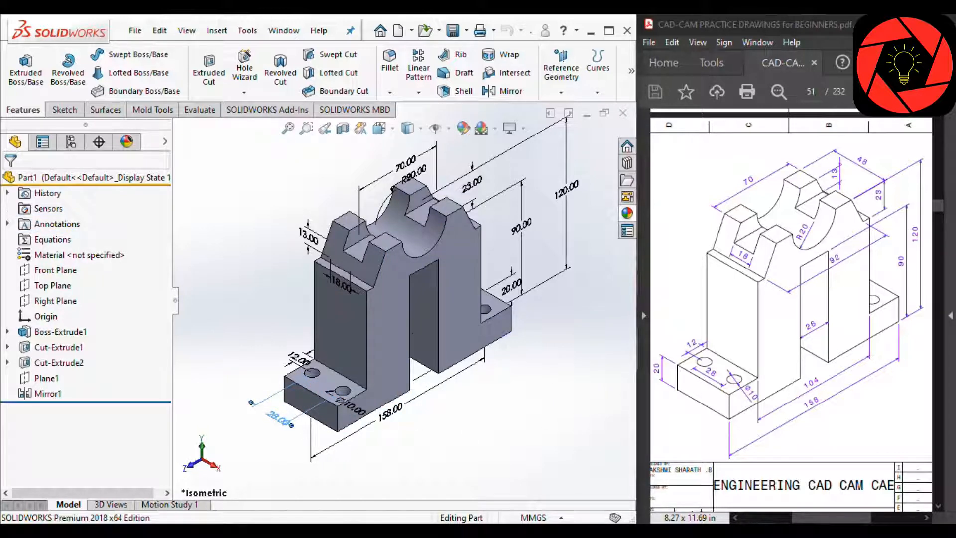
left_click(530, 410)
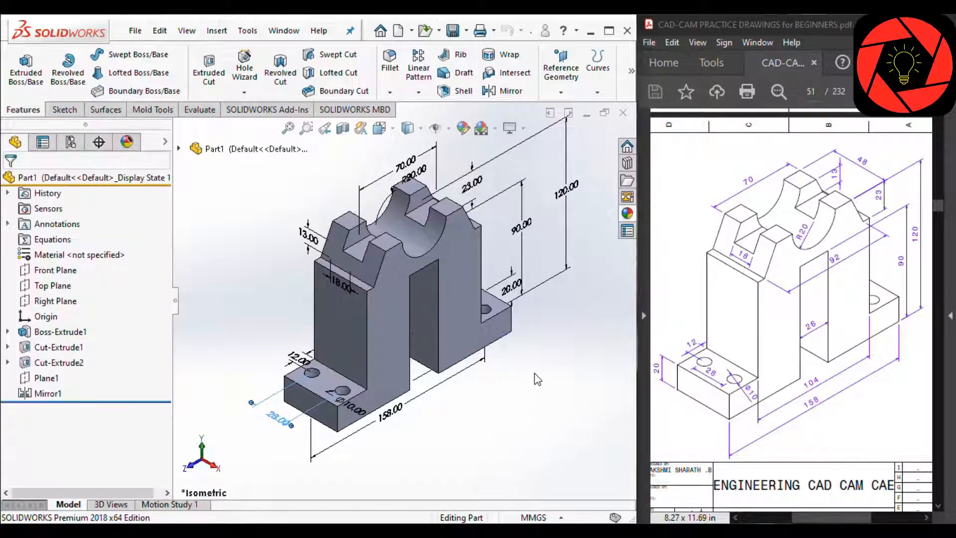
left_click(399, 196)
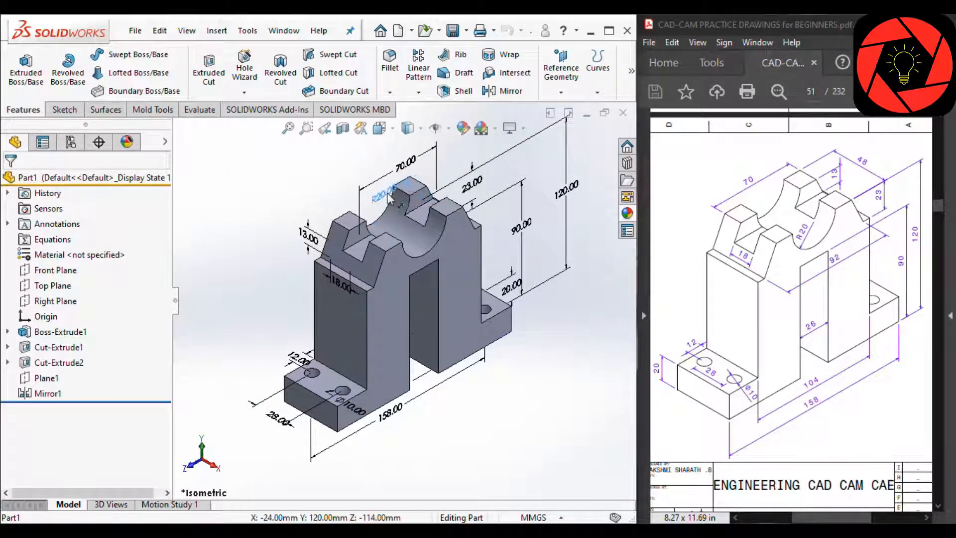
left_click(516, 402)
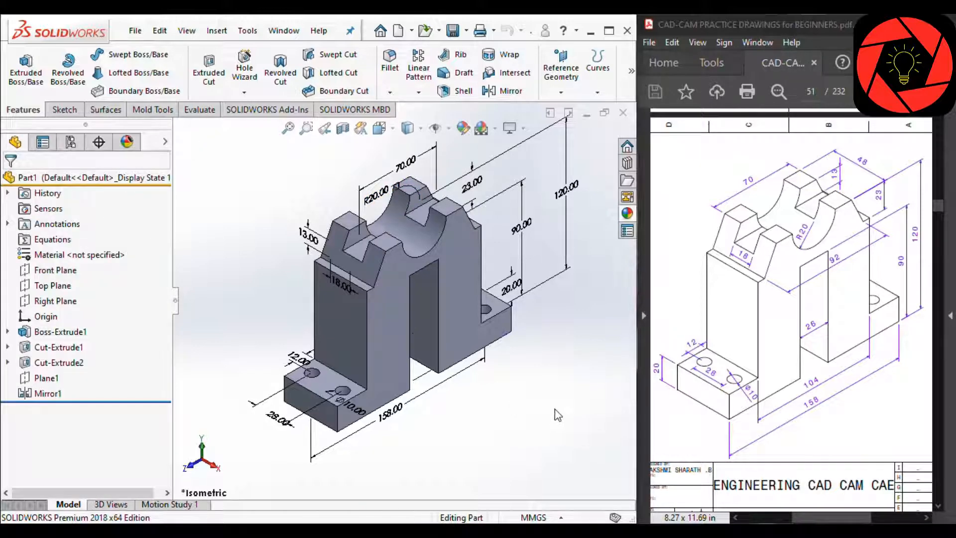
key("f")
scroll(529, 261, "down", 2)
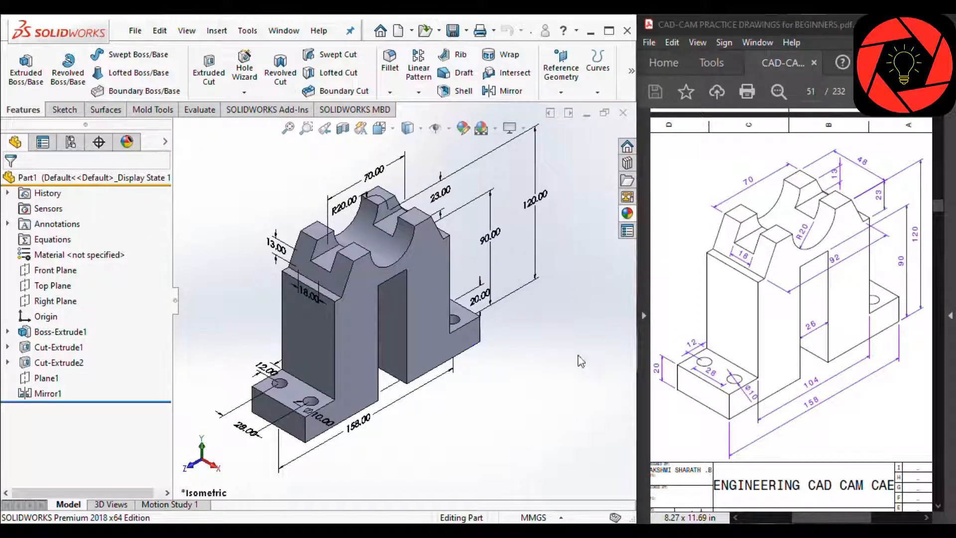